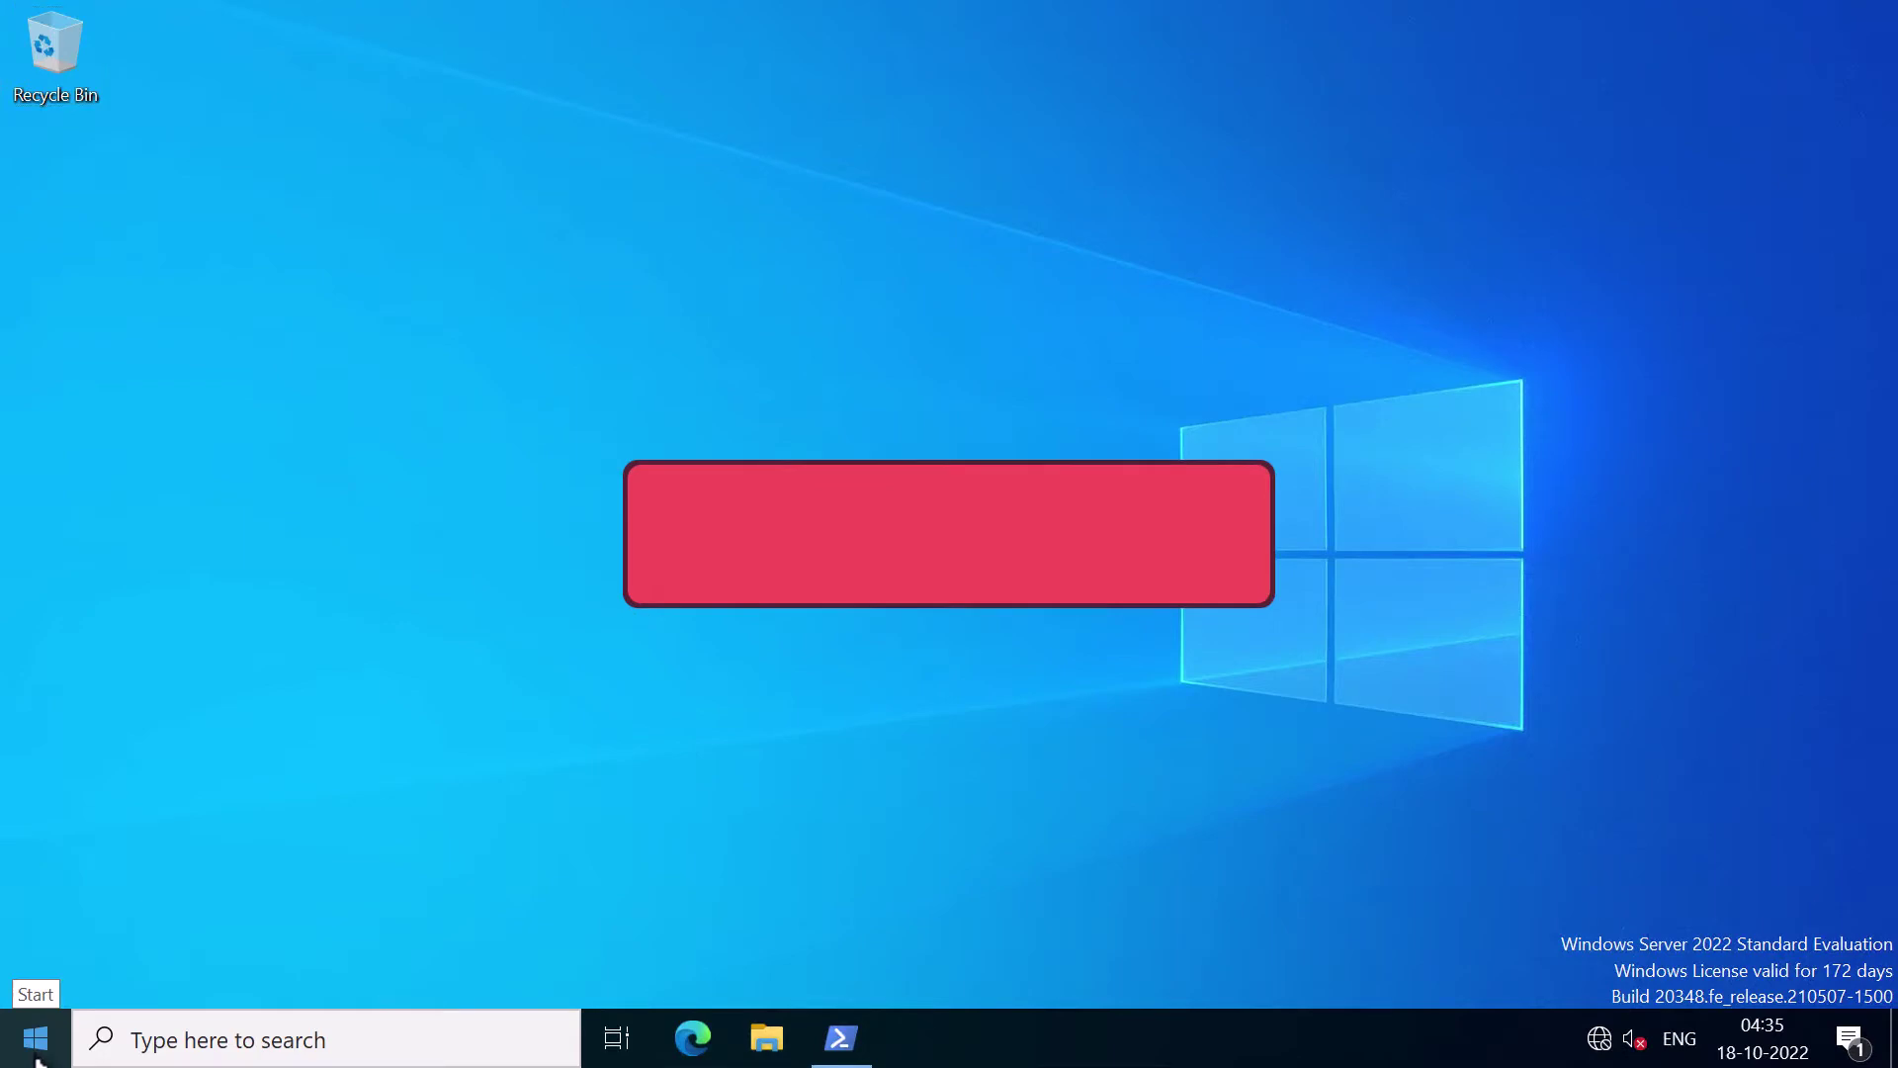
# Step: Launch Event Viewer from the Win+X menu and again via the Run dialog with eventvwr.msc
pyautogui.rightClick(27, 1038)
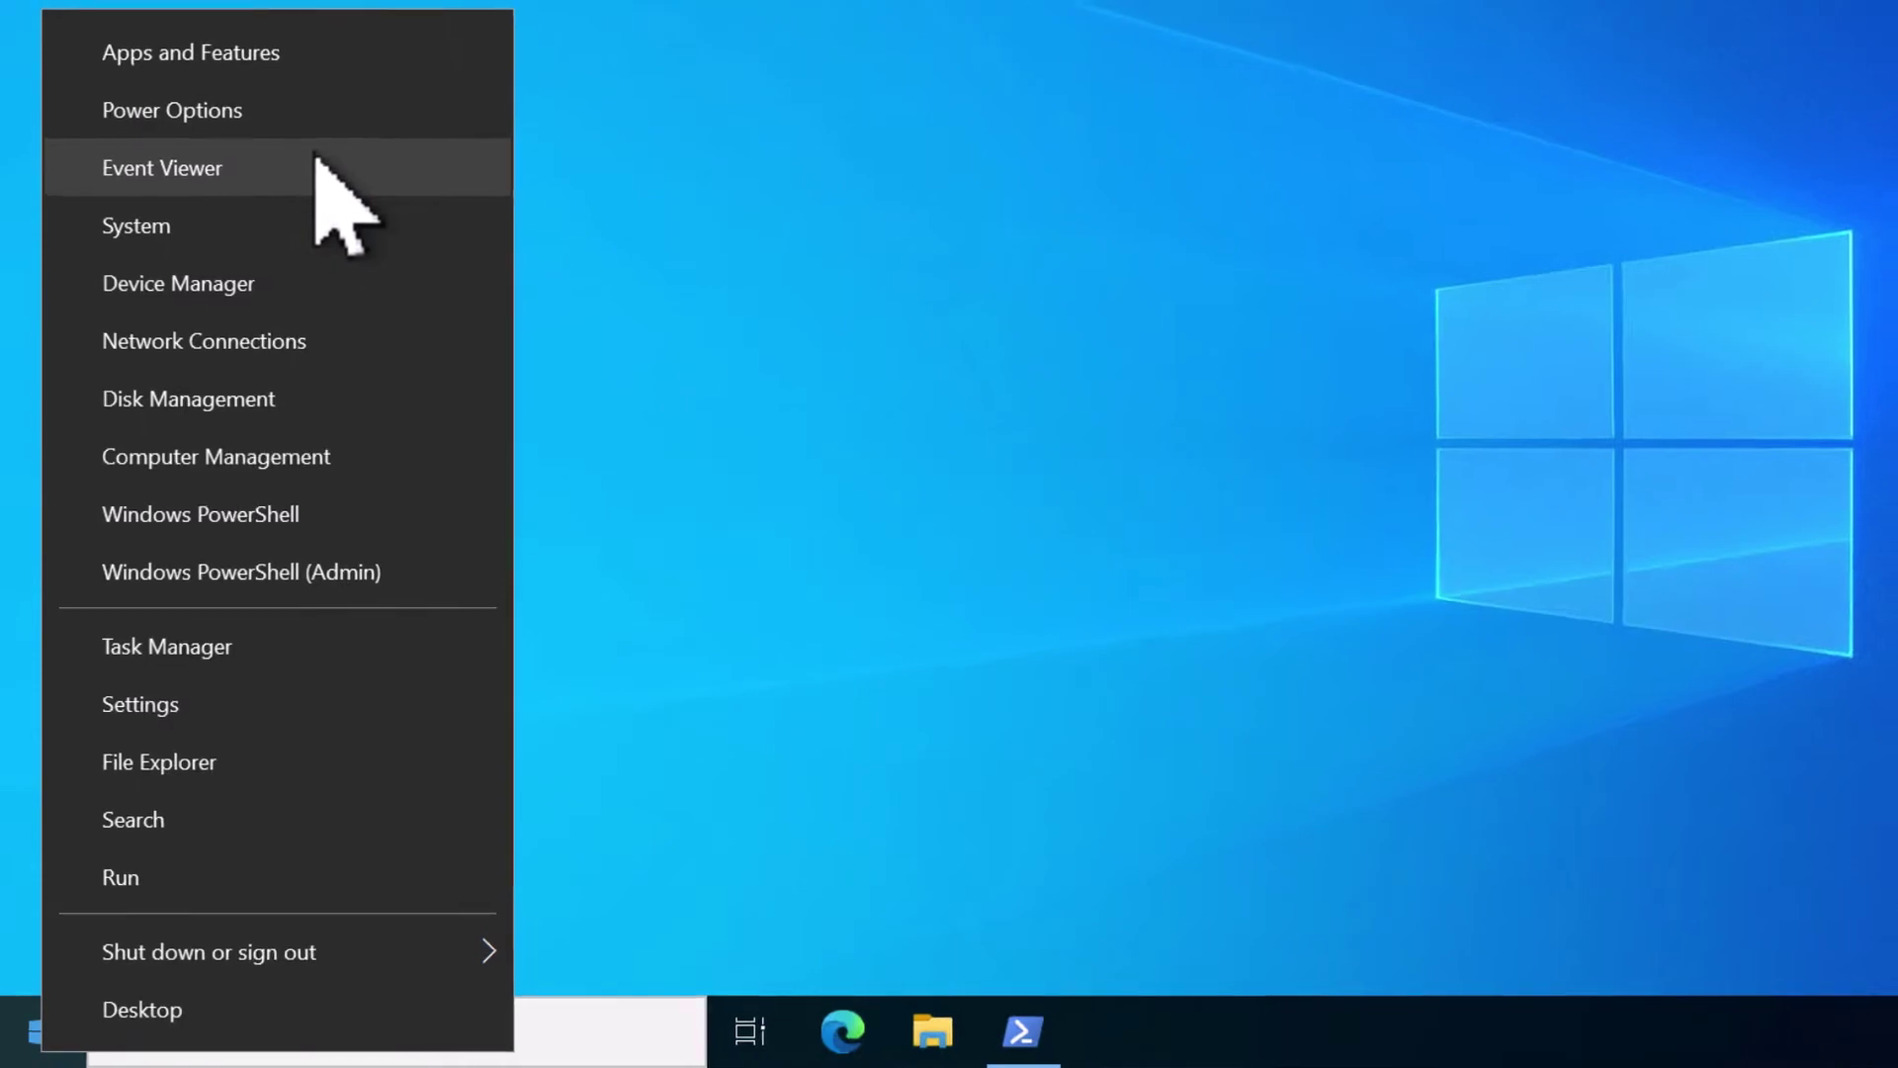
pyautogui.click(319, 148)
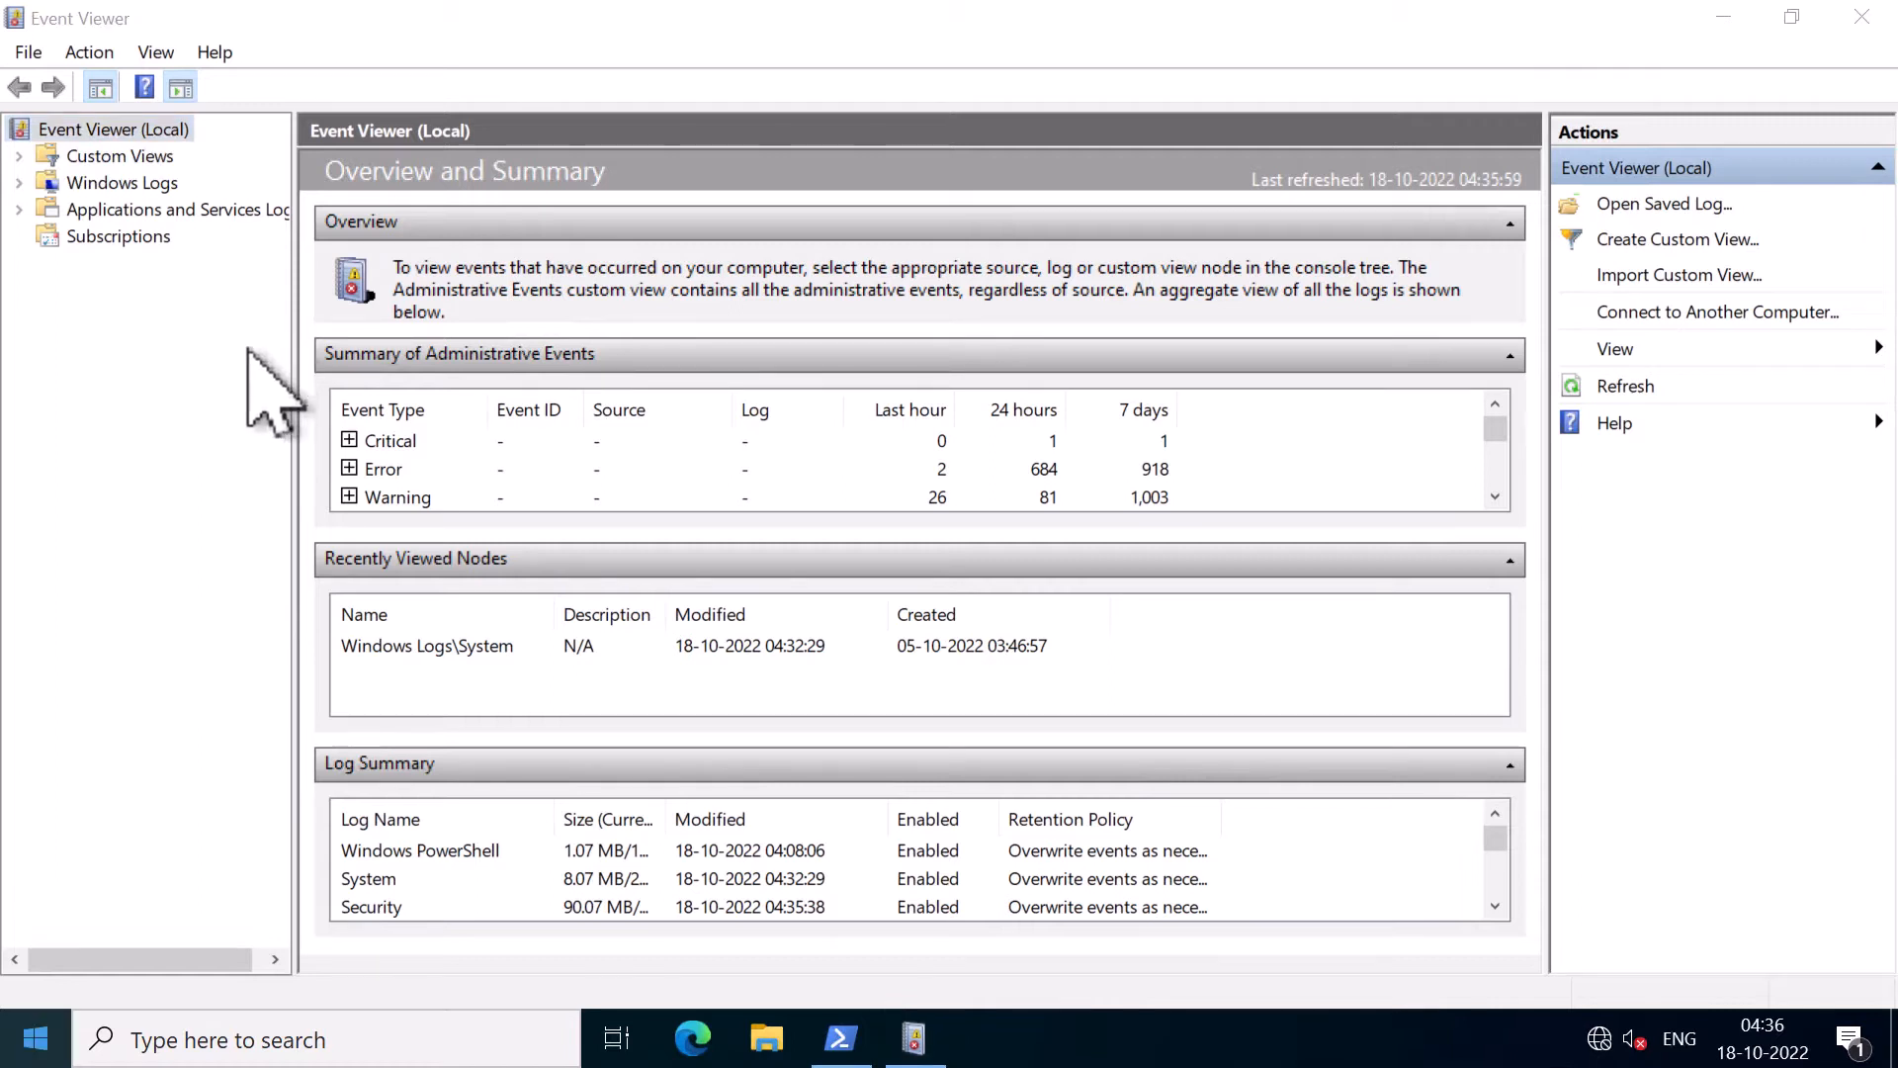
pyautogui.rightClick(34, 1038)
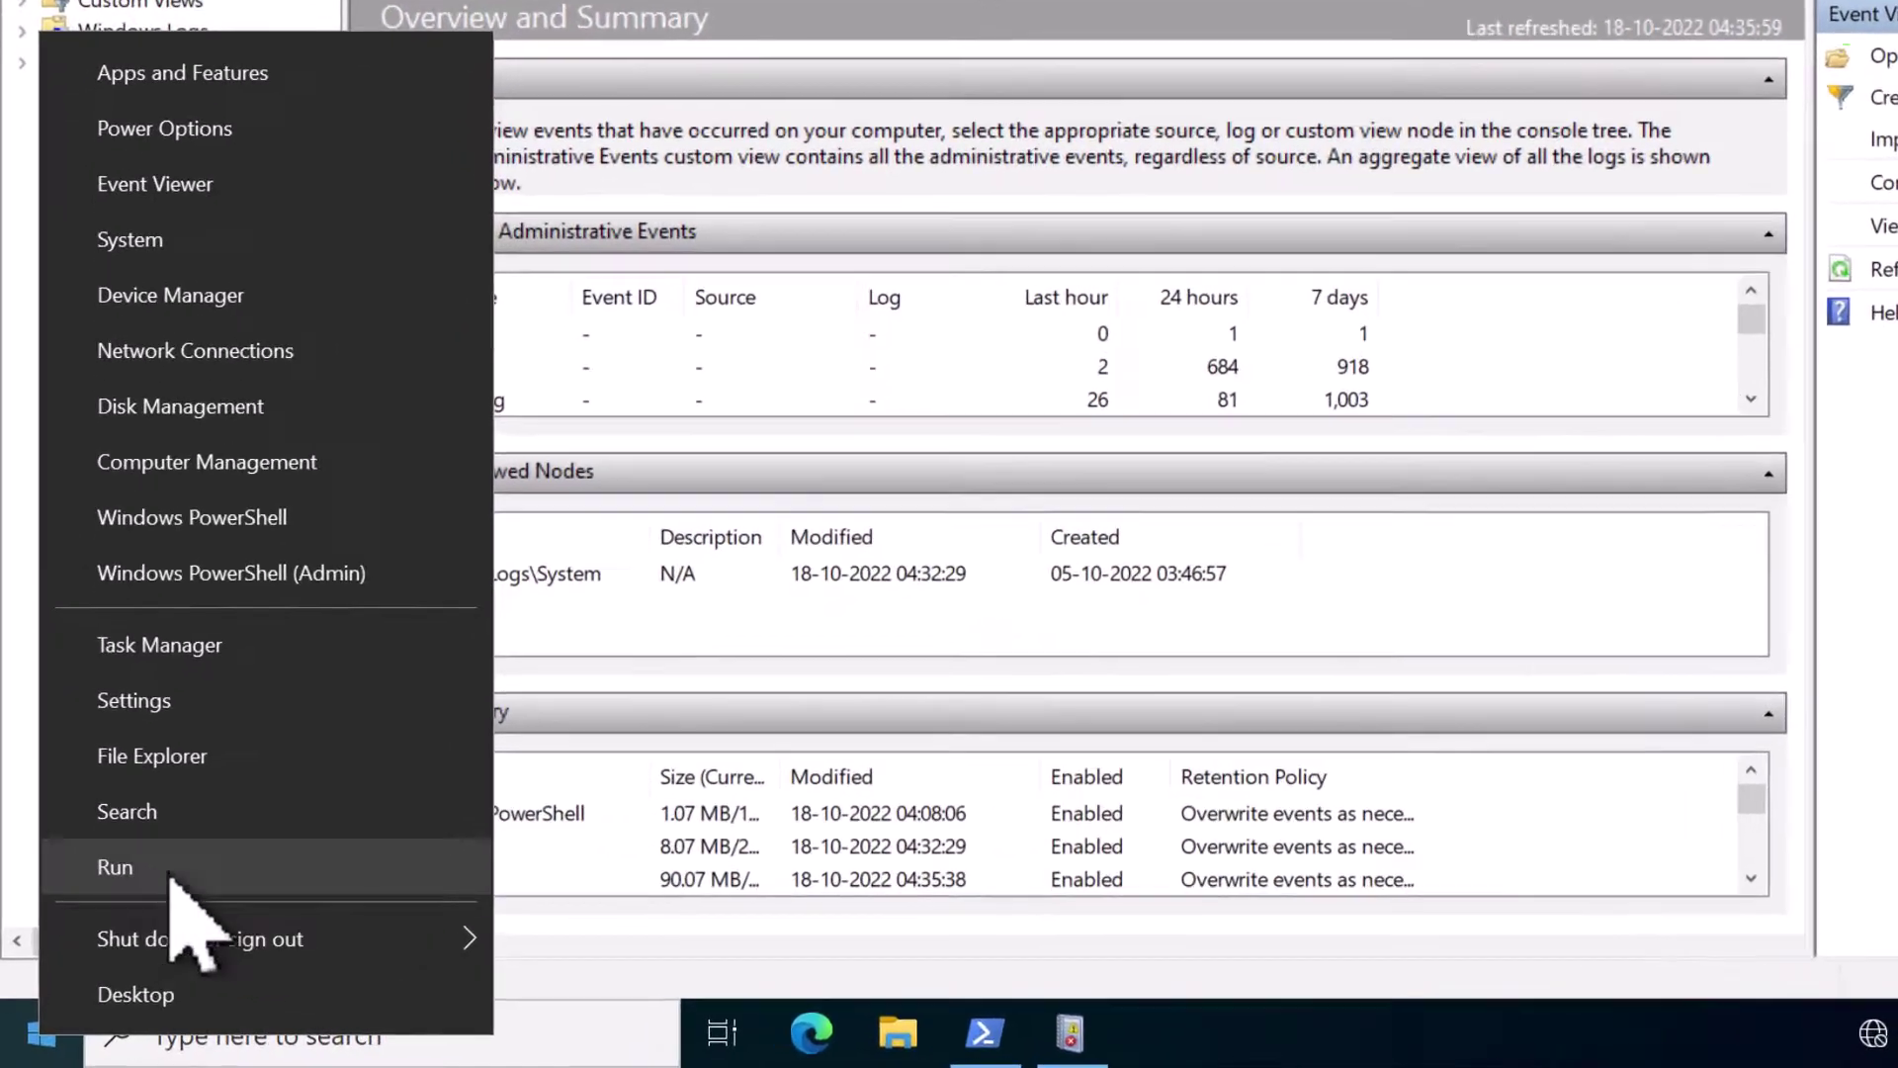
pyautogui.click(99, 896)
pyautogui.write('eventvwr.msc')
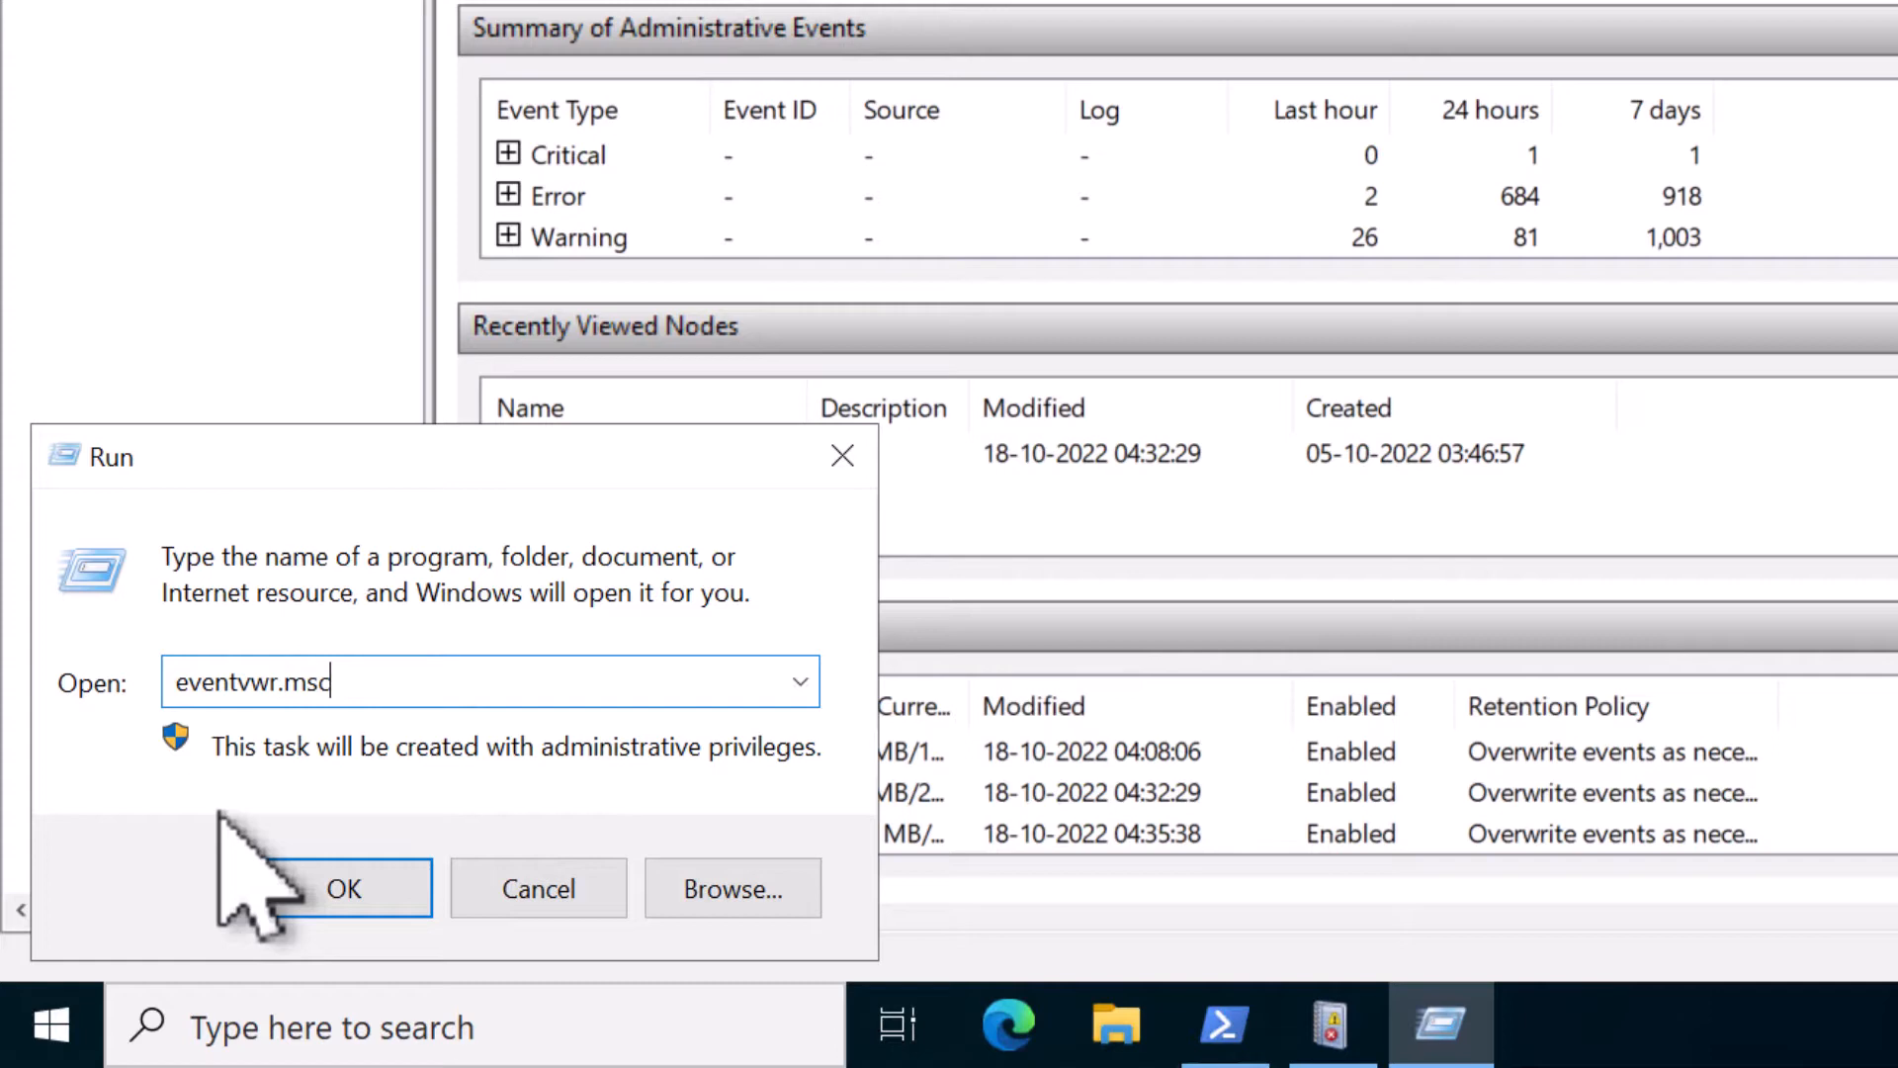
pyautogui.press('Return')
# Step: Launch Server Manager from Start and show its Tools list of admin consoles
pyautogui.click(40, 1028)
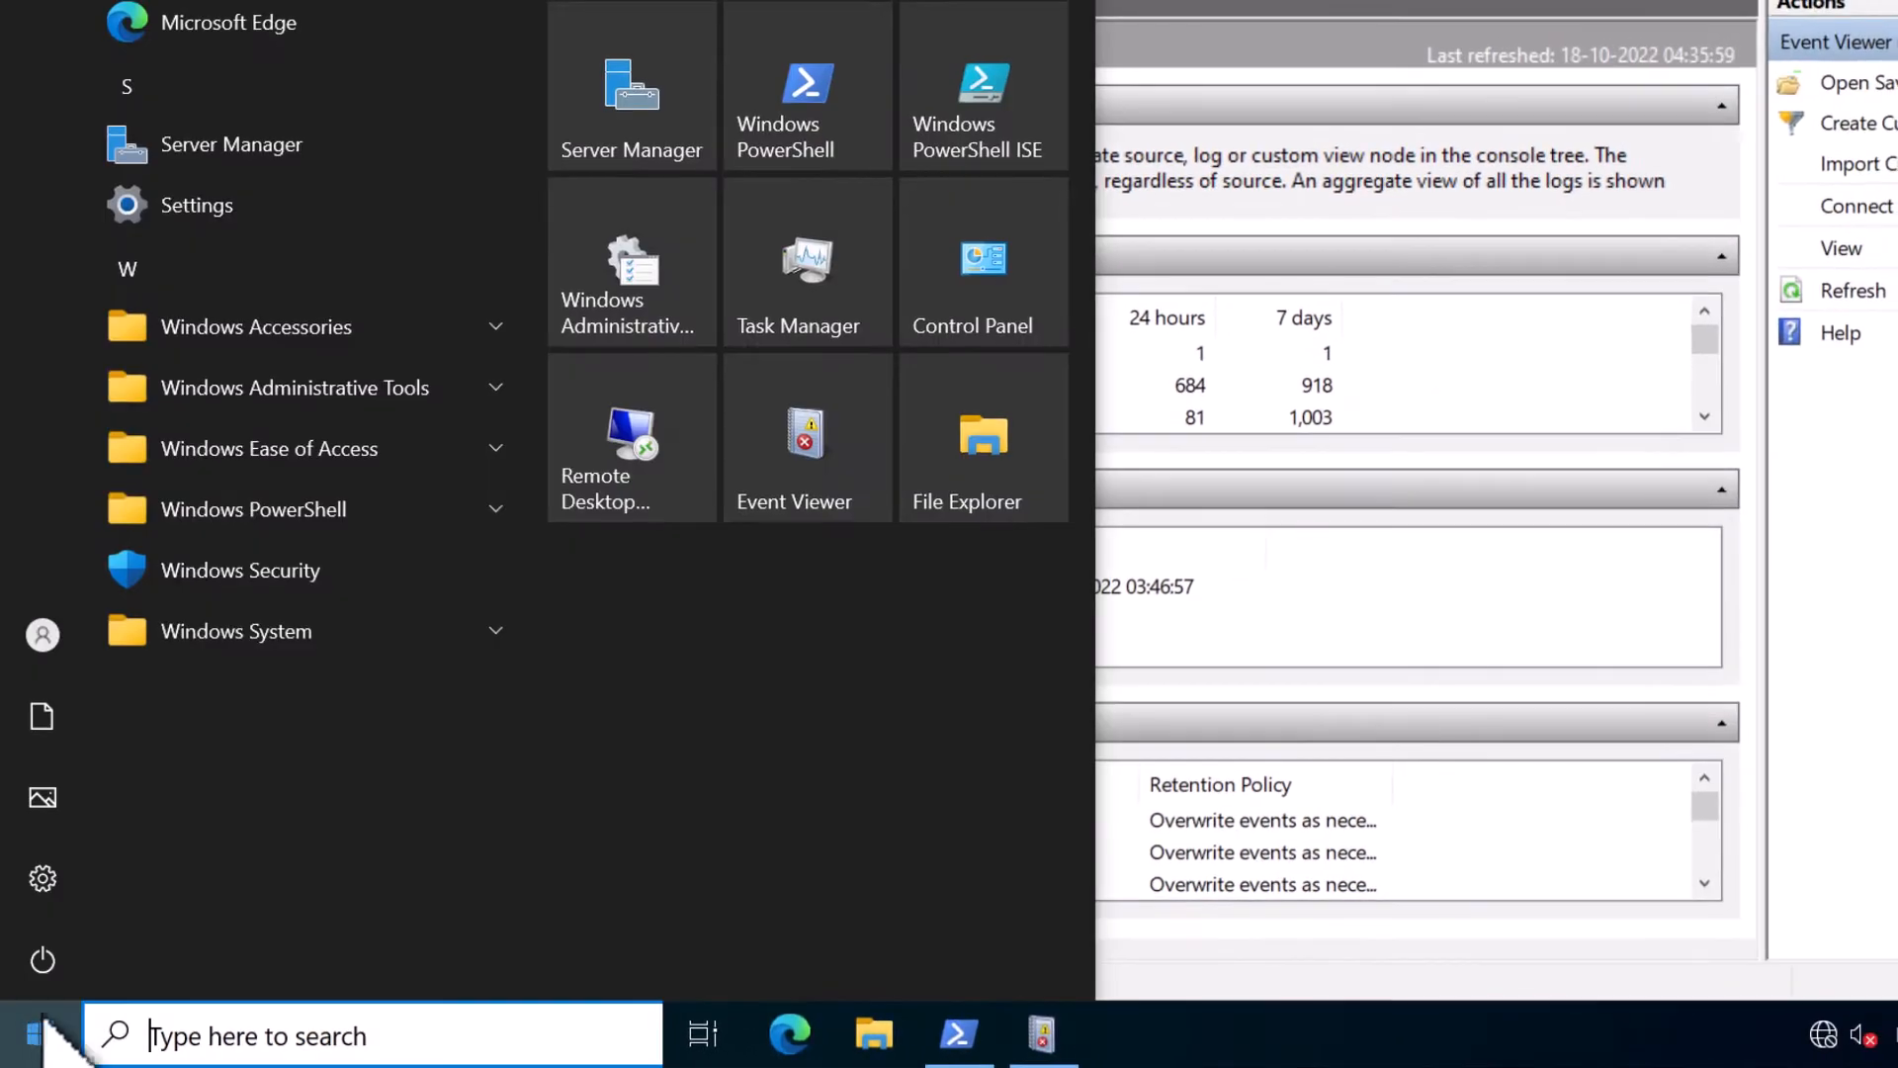
pyautogui.click(632, 105)
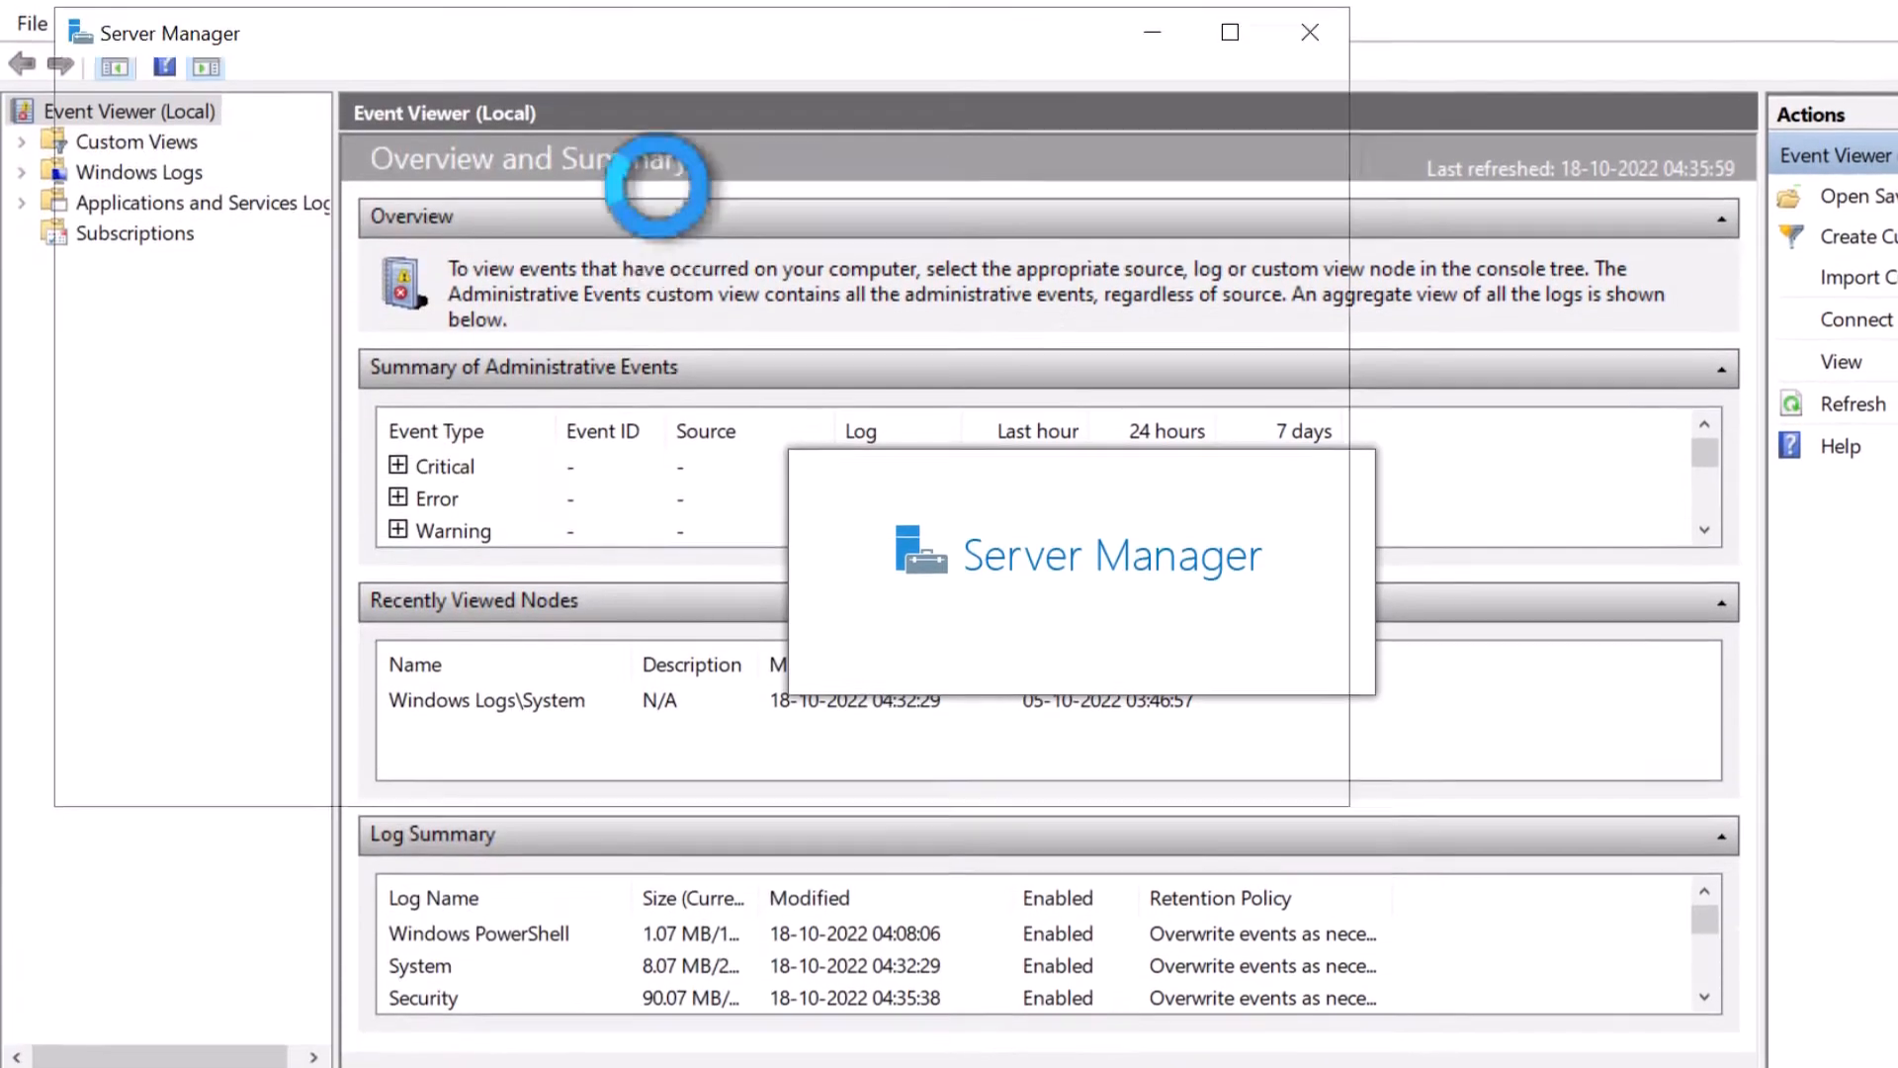
pyautogui.click(1102, 118)
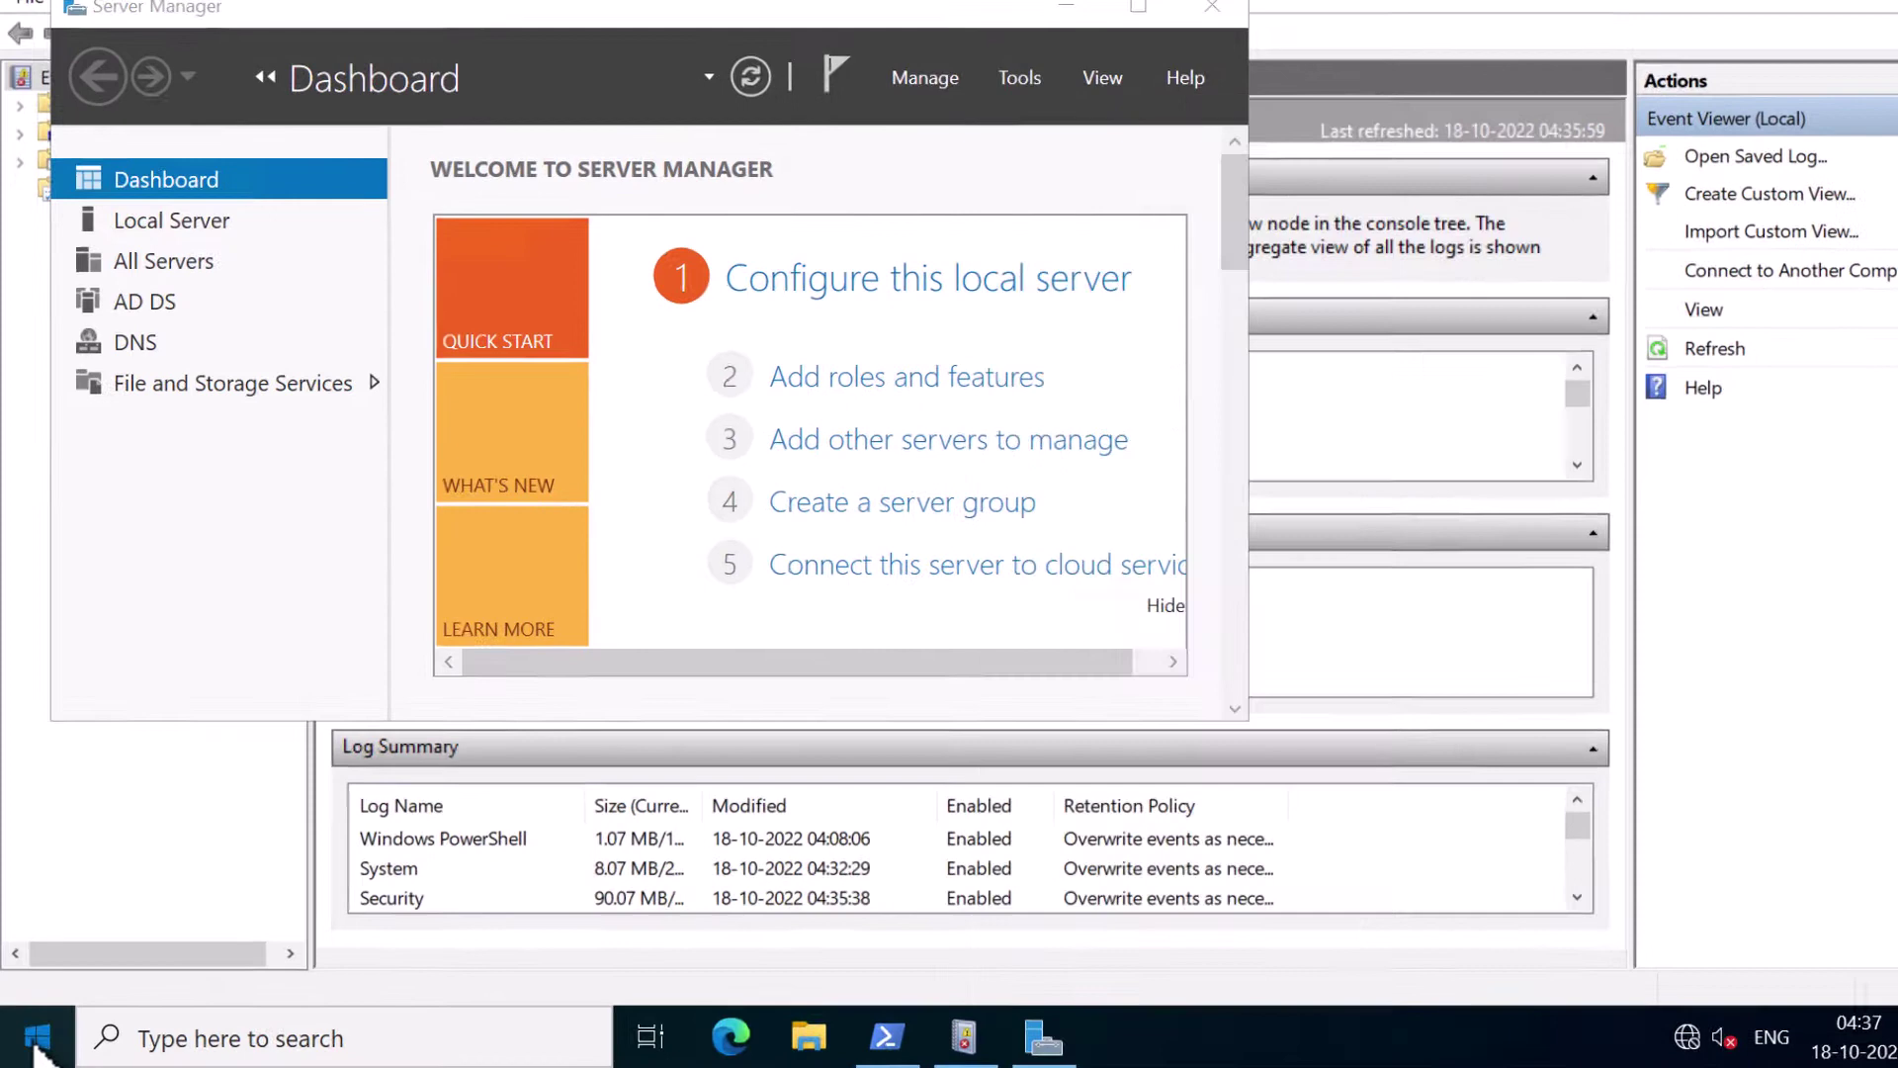
# Step: Expand Windows Administrative Tools in Start and launch Event Viewer from it
pyautogui.click(35, 1038)
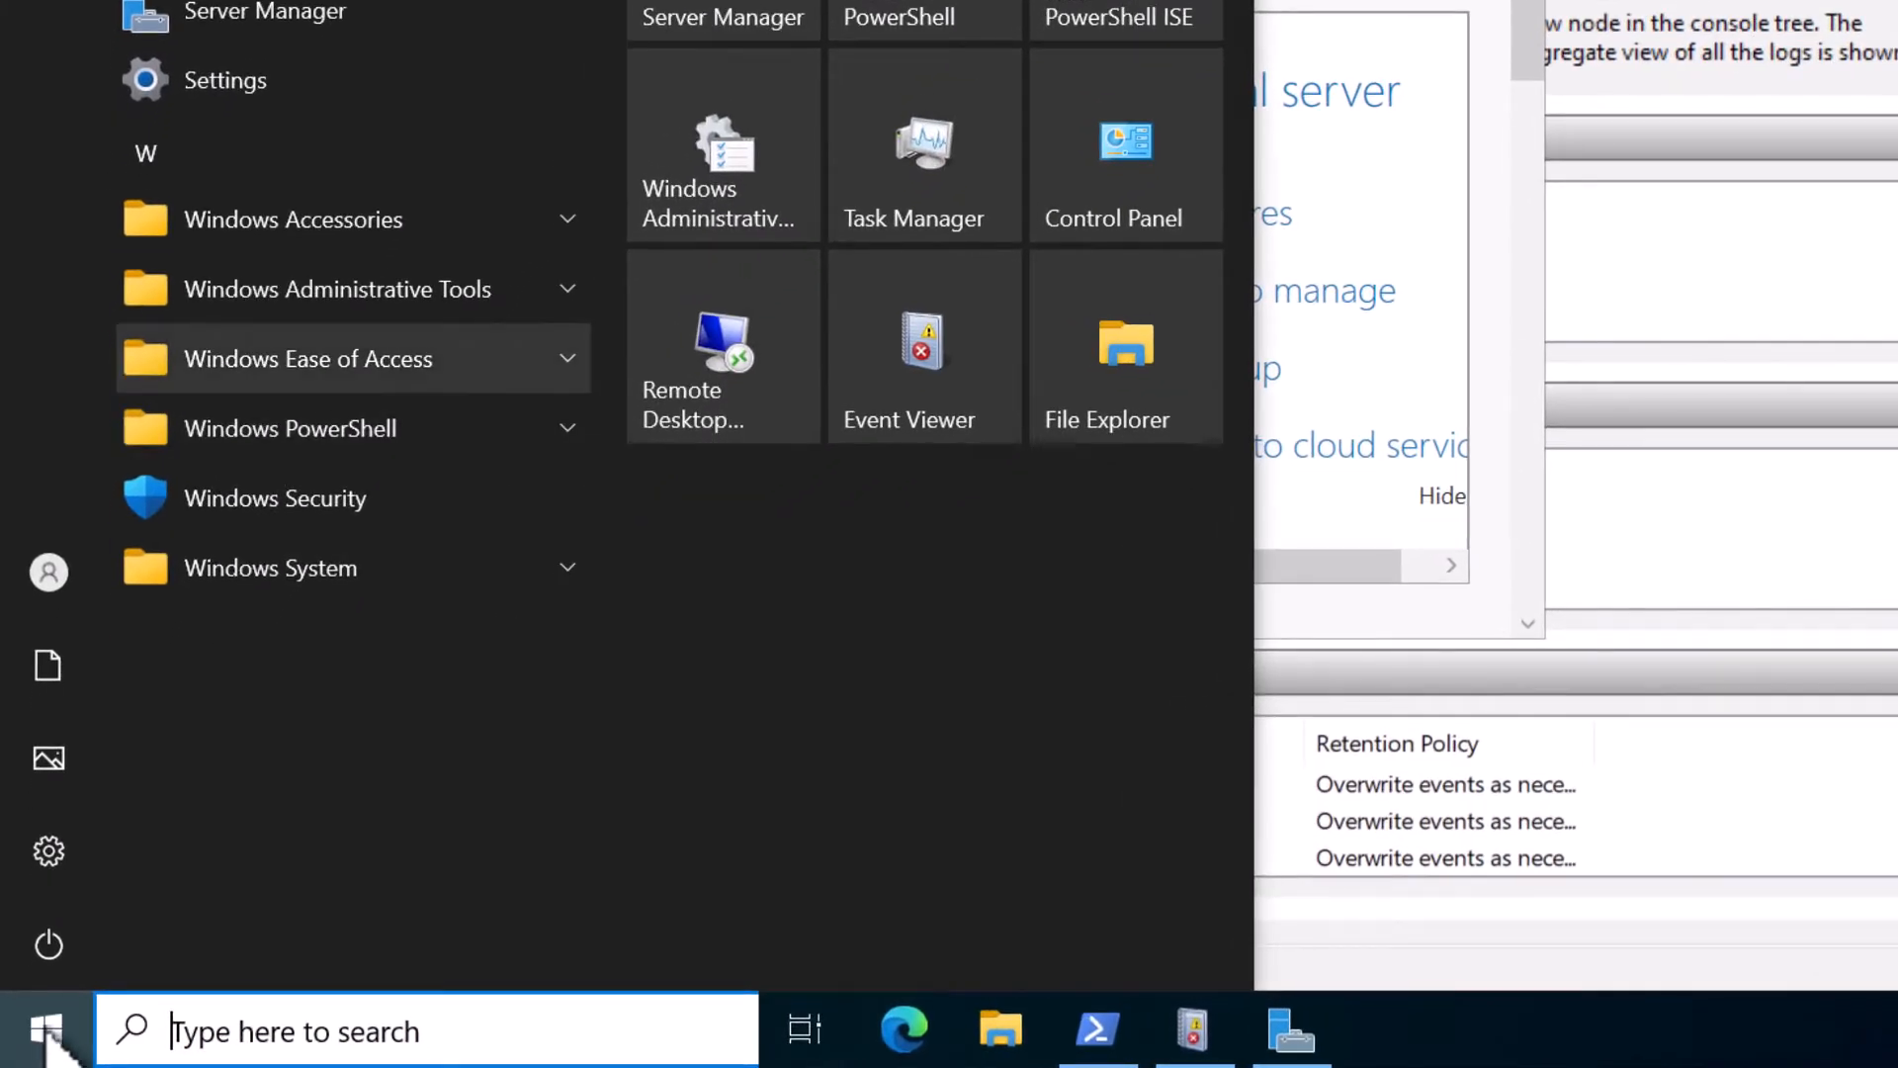
pyautogui.click(565, 290)
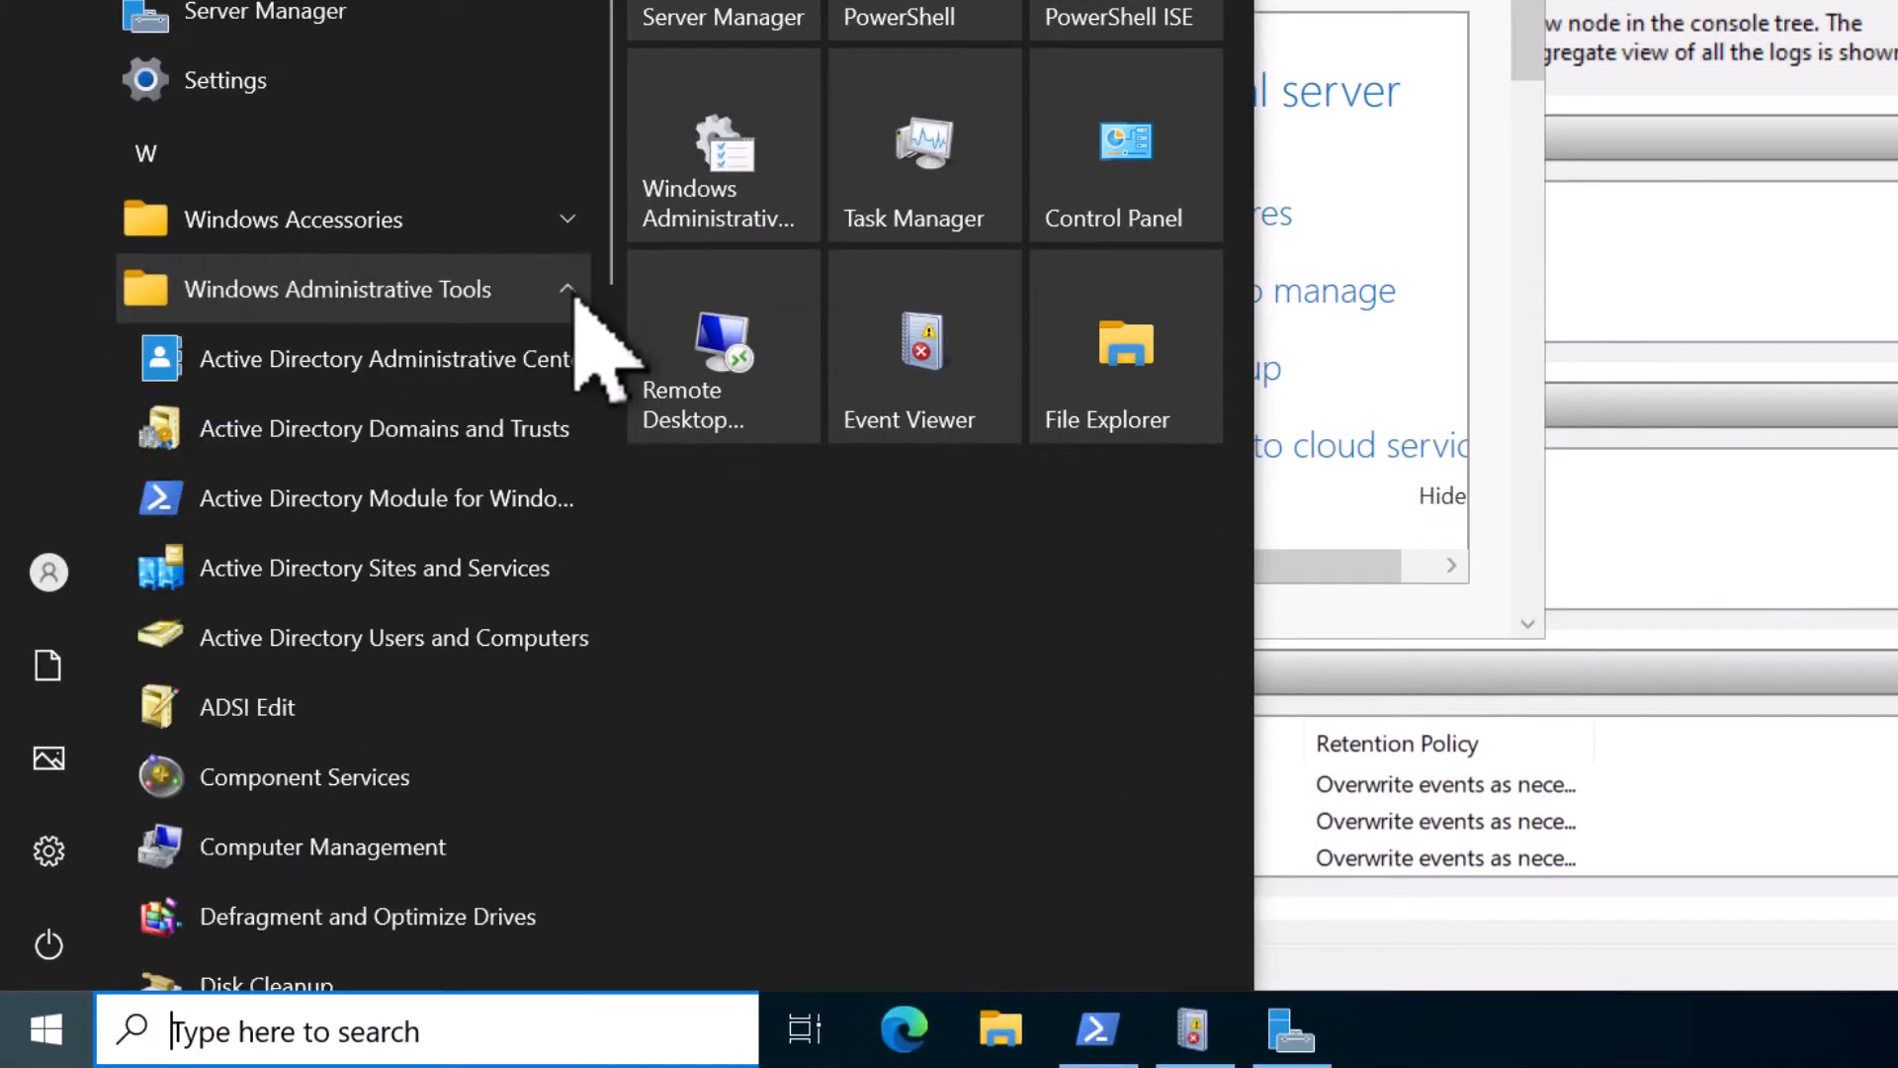
pyautogui.scroll(-4, 595, 356)
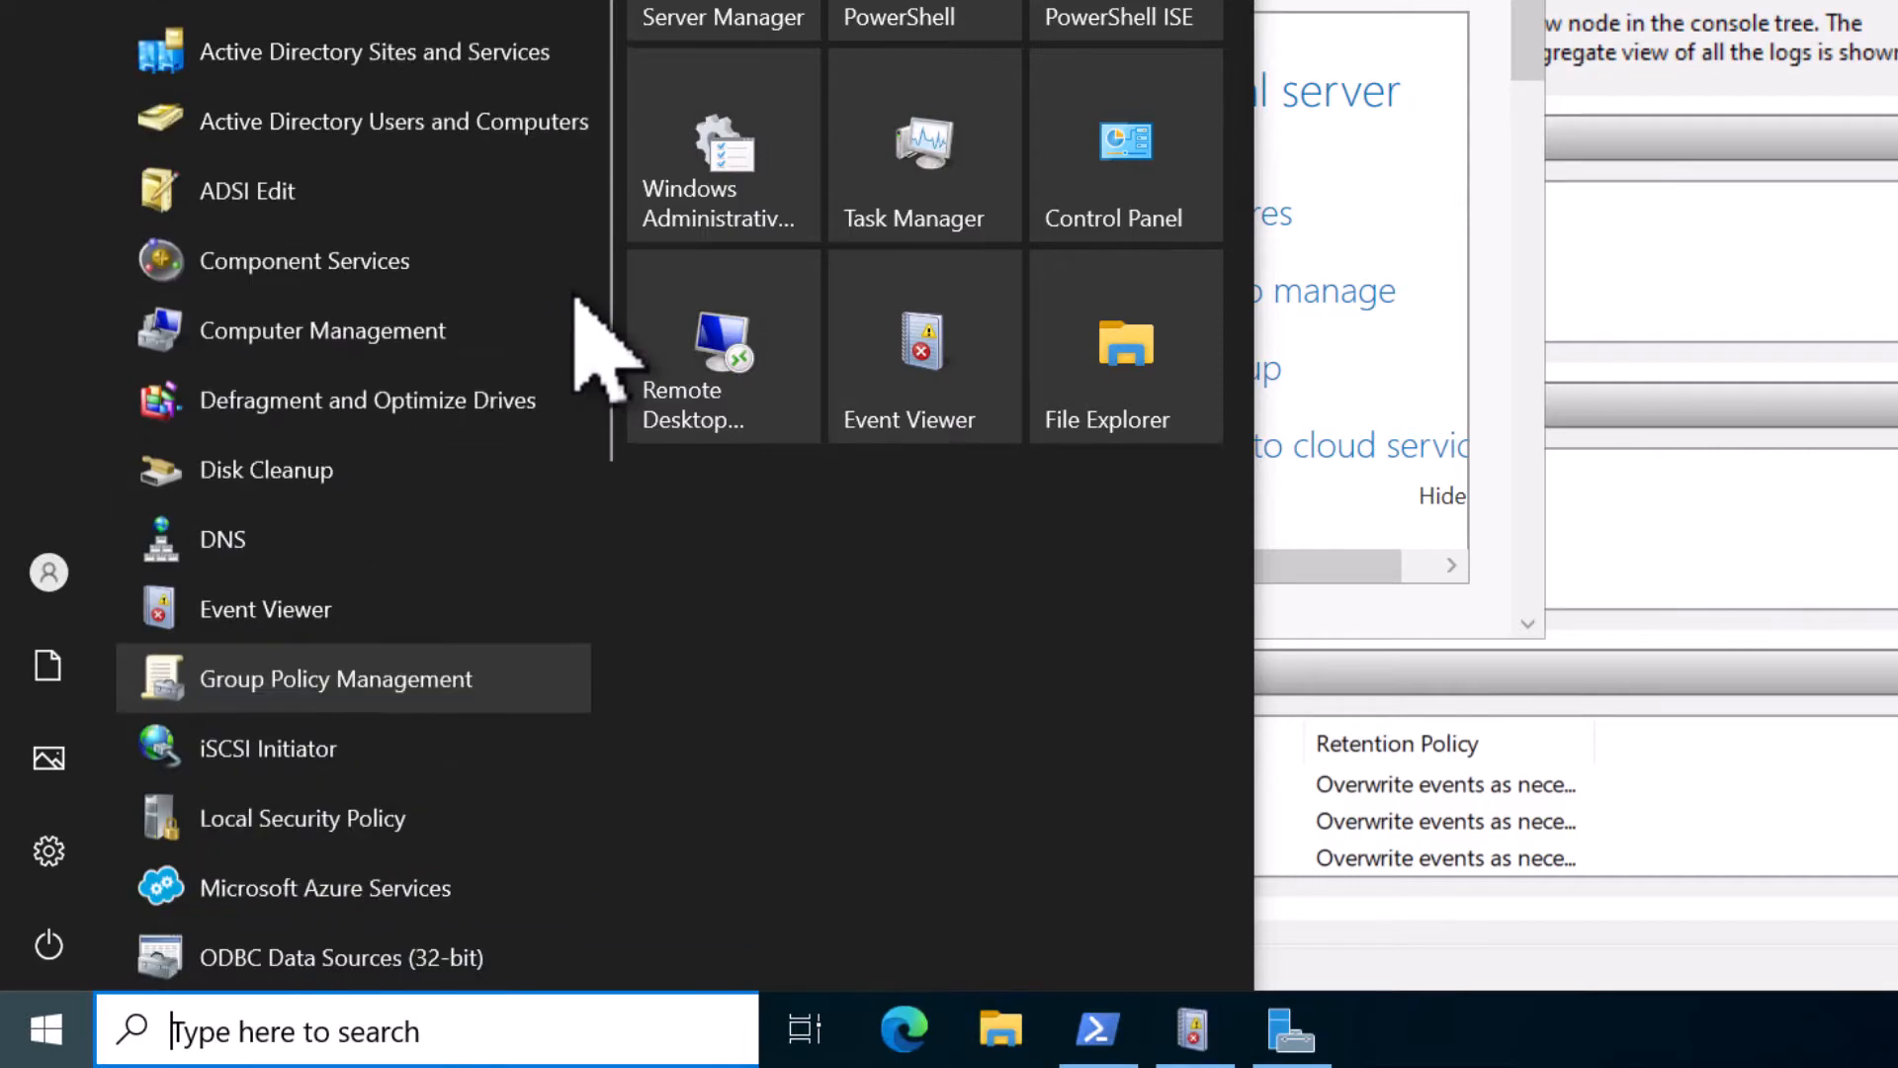
pyautogui.click(564, 381)
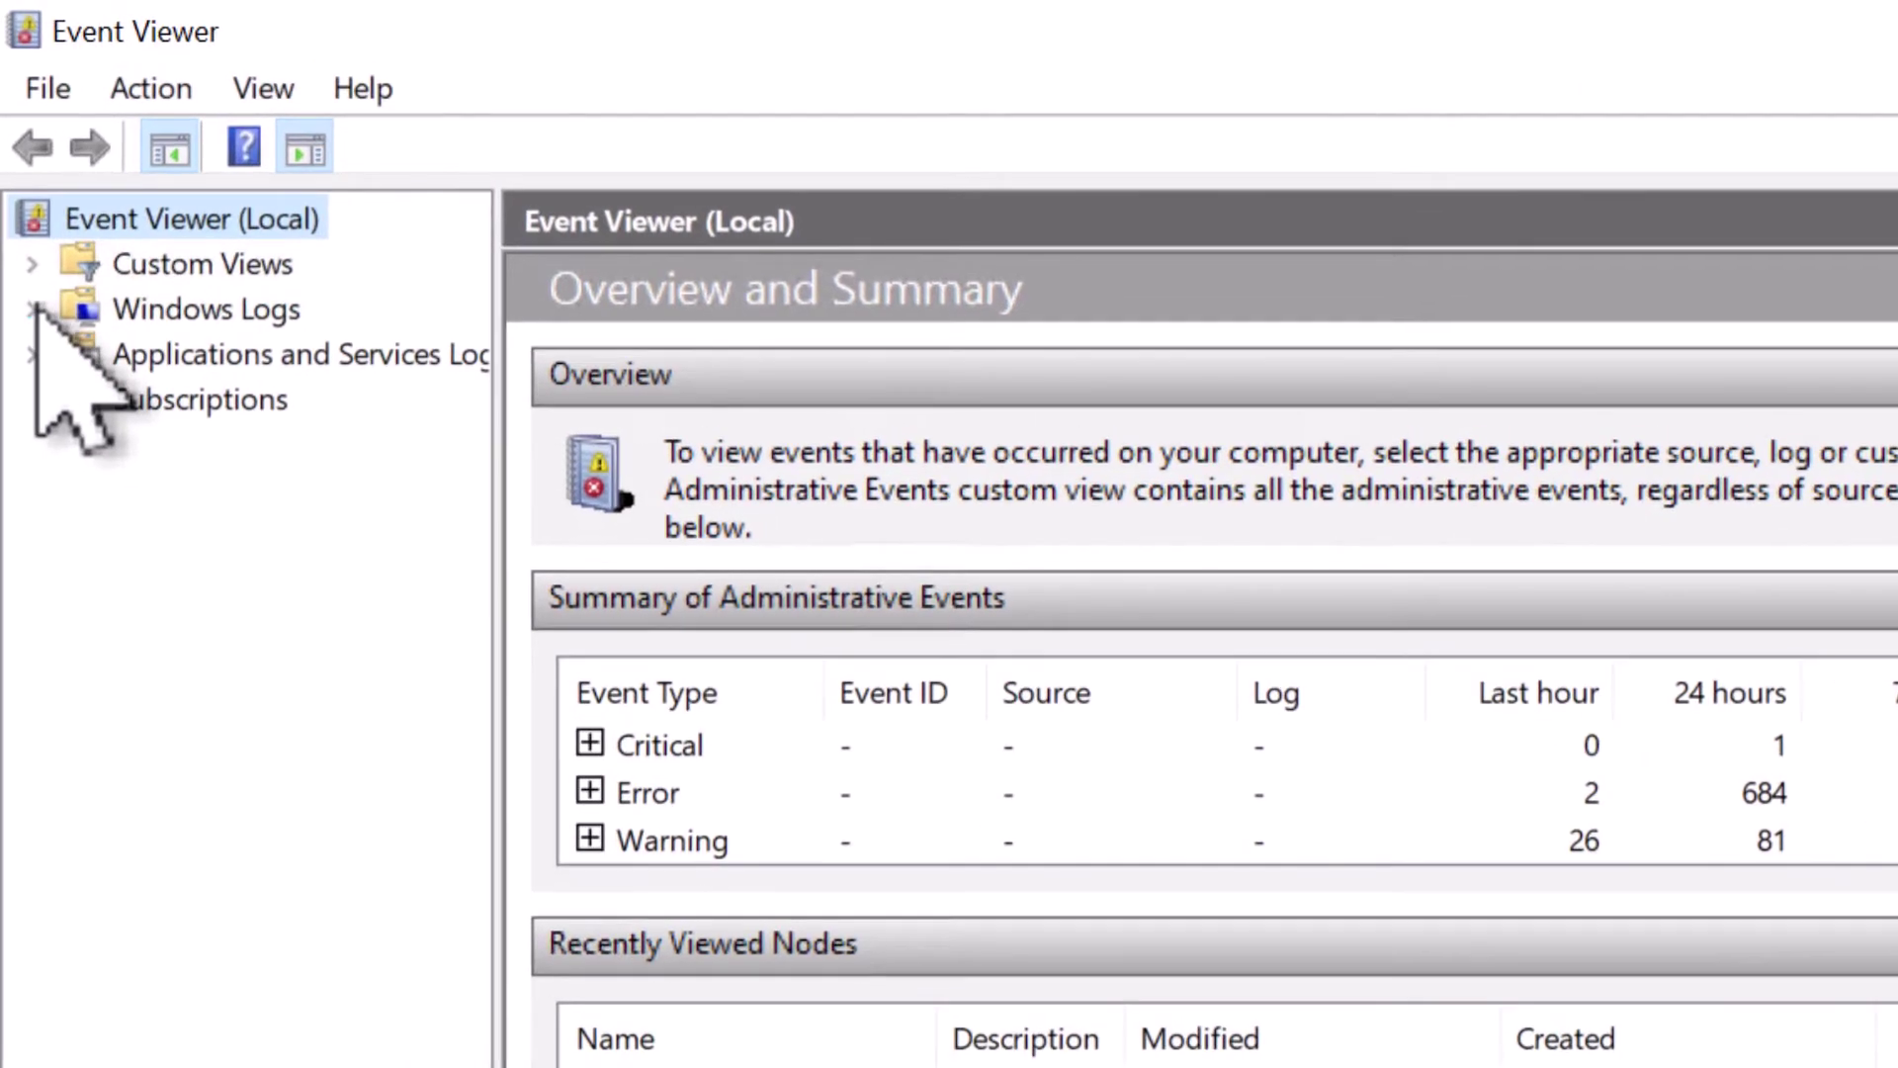
# Step: Expand Windows Logs and select the System log to list its events
pyautogui.click(19, 183)
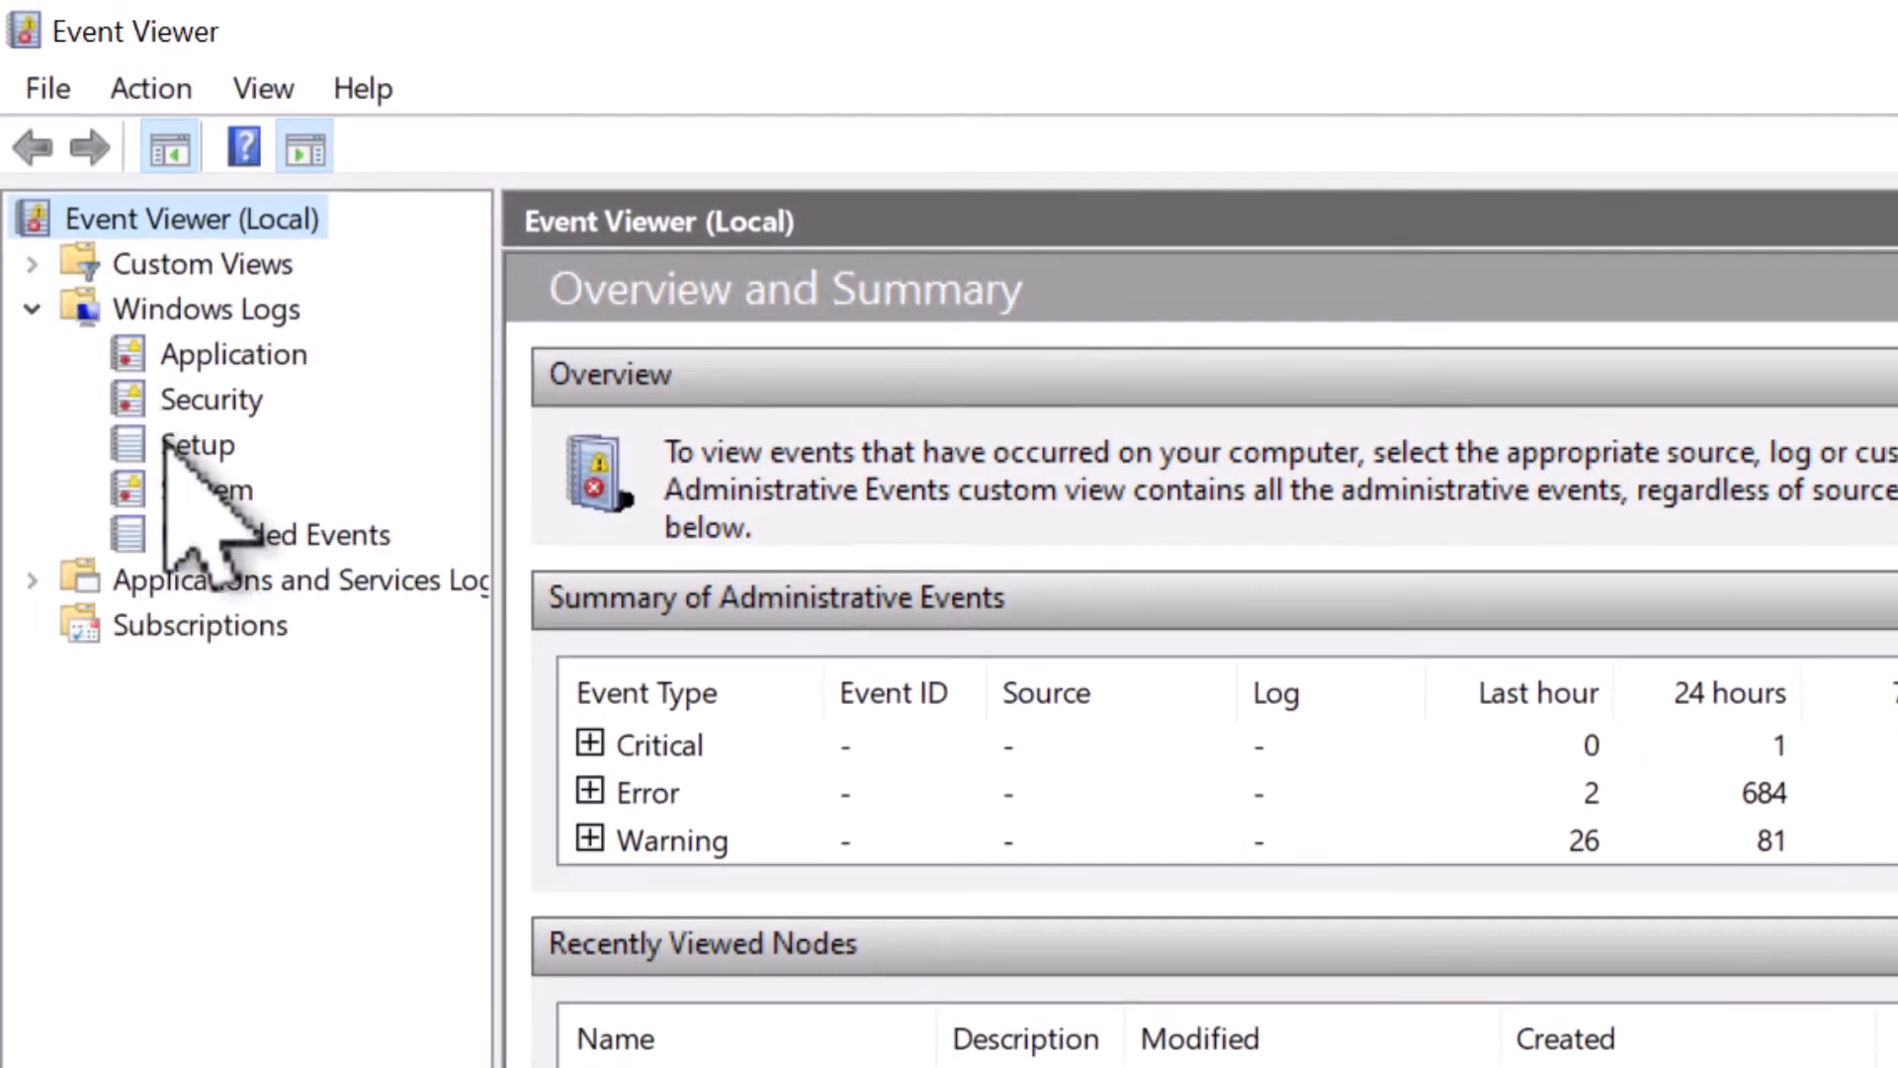
pyautogui.click(206, 490)
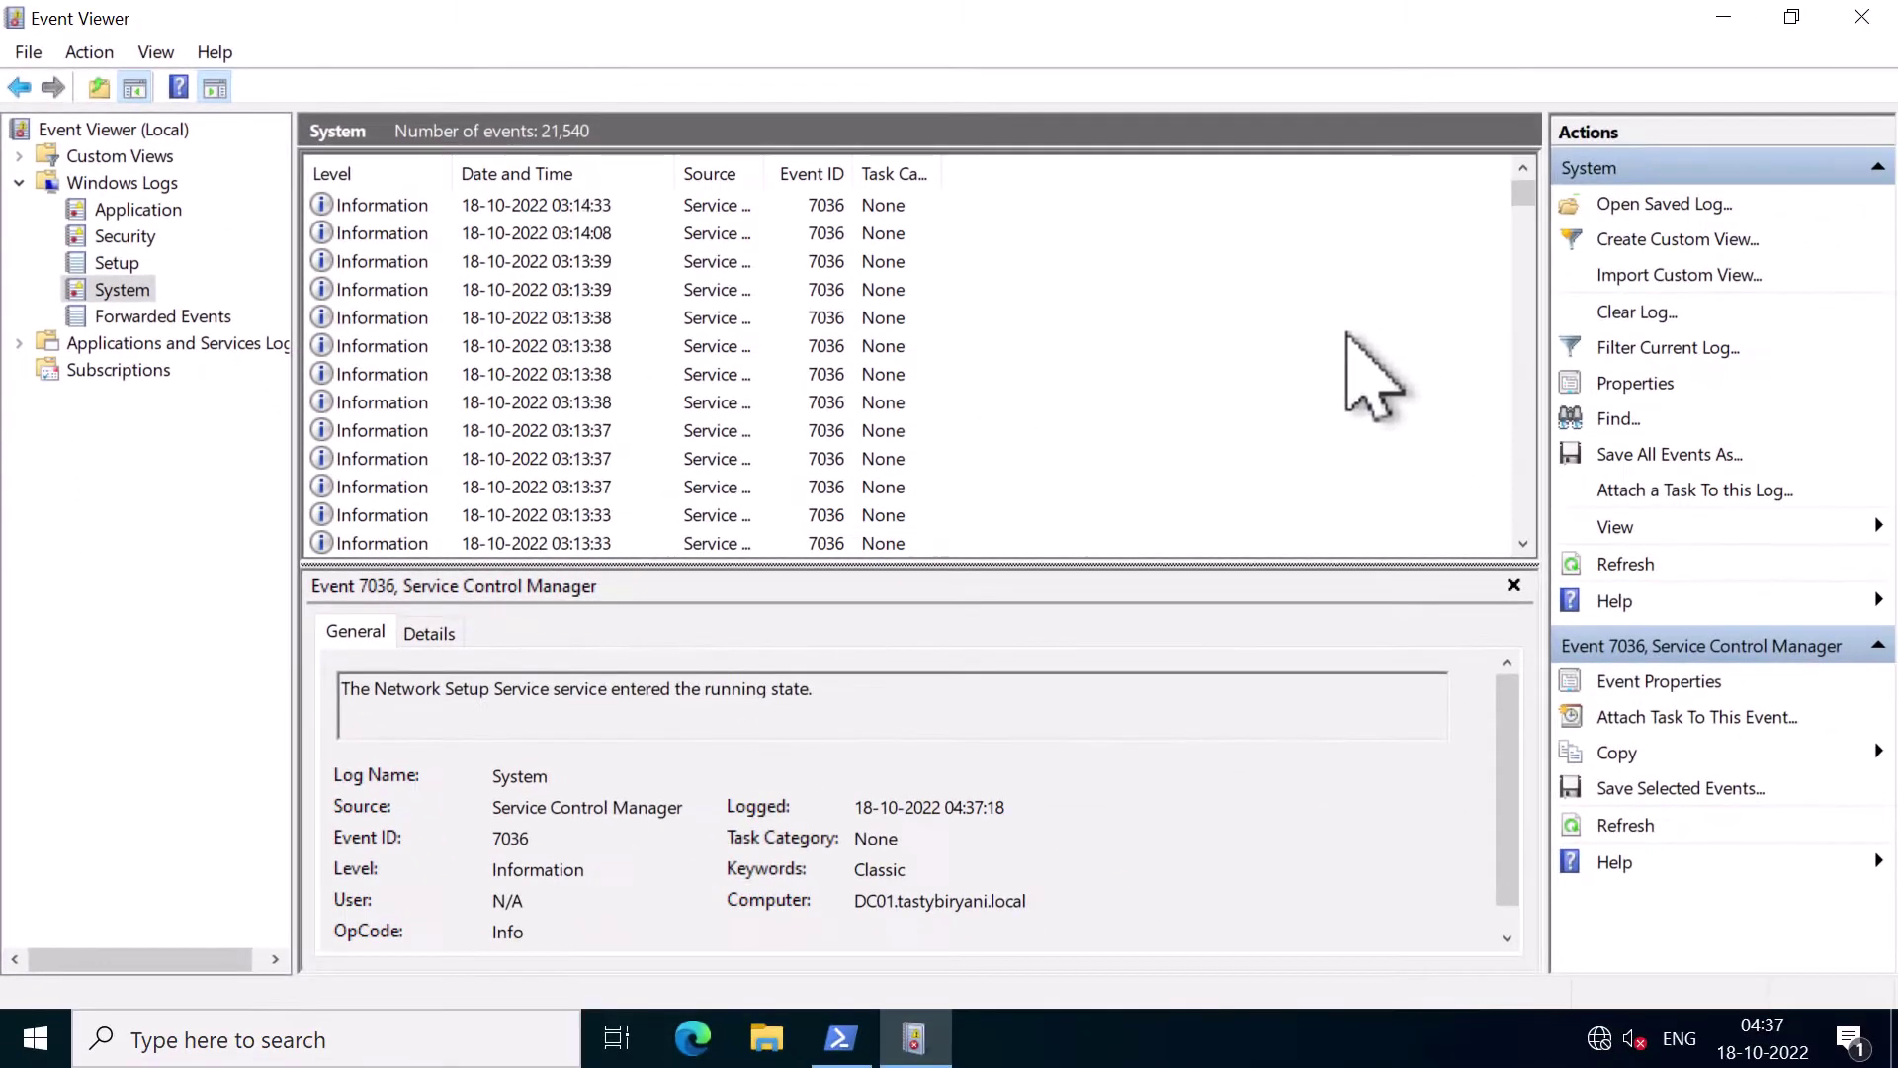
pyautogui.scroll(-10, 1372, 370)
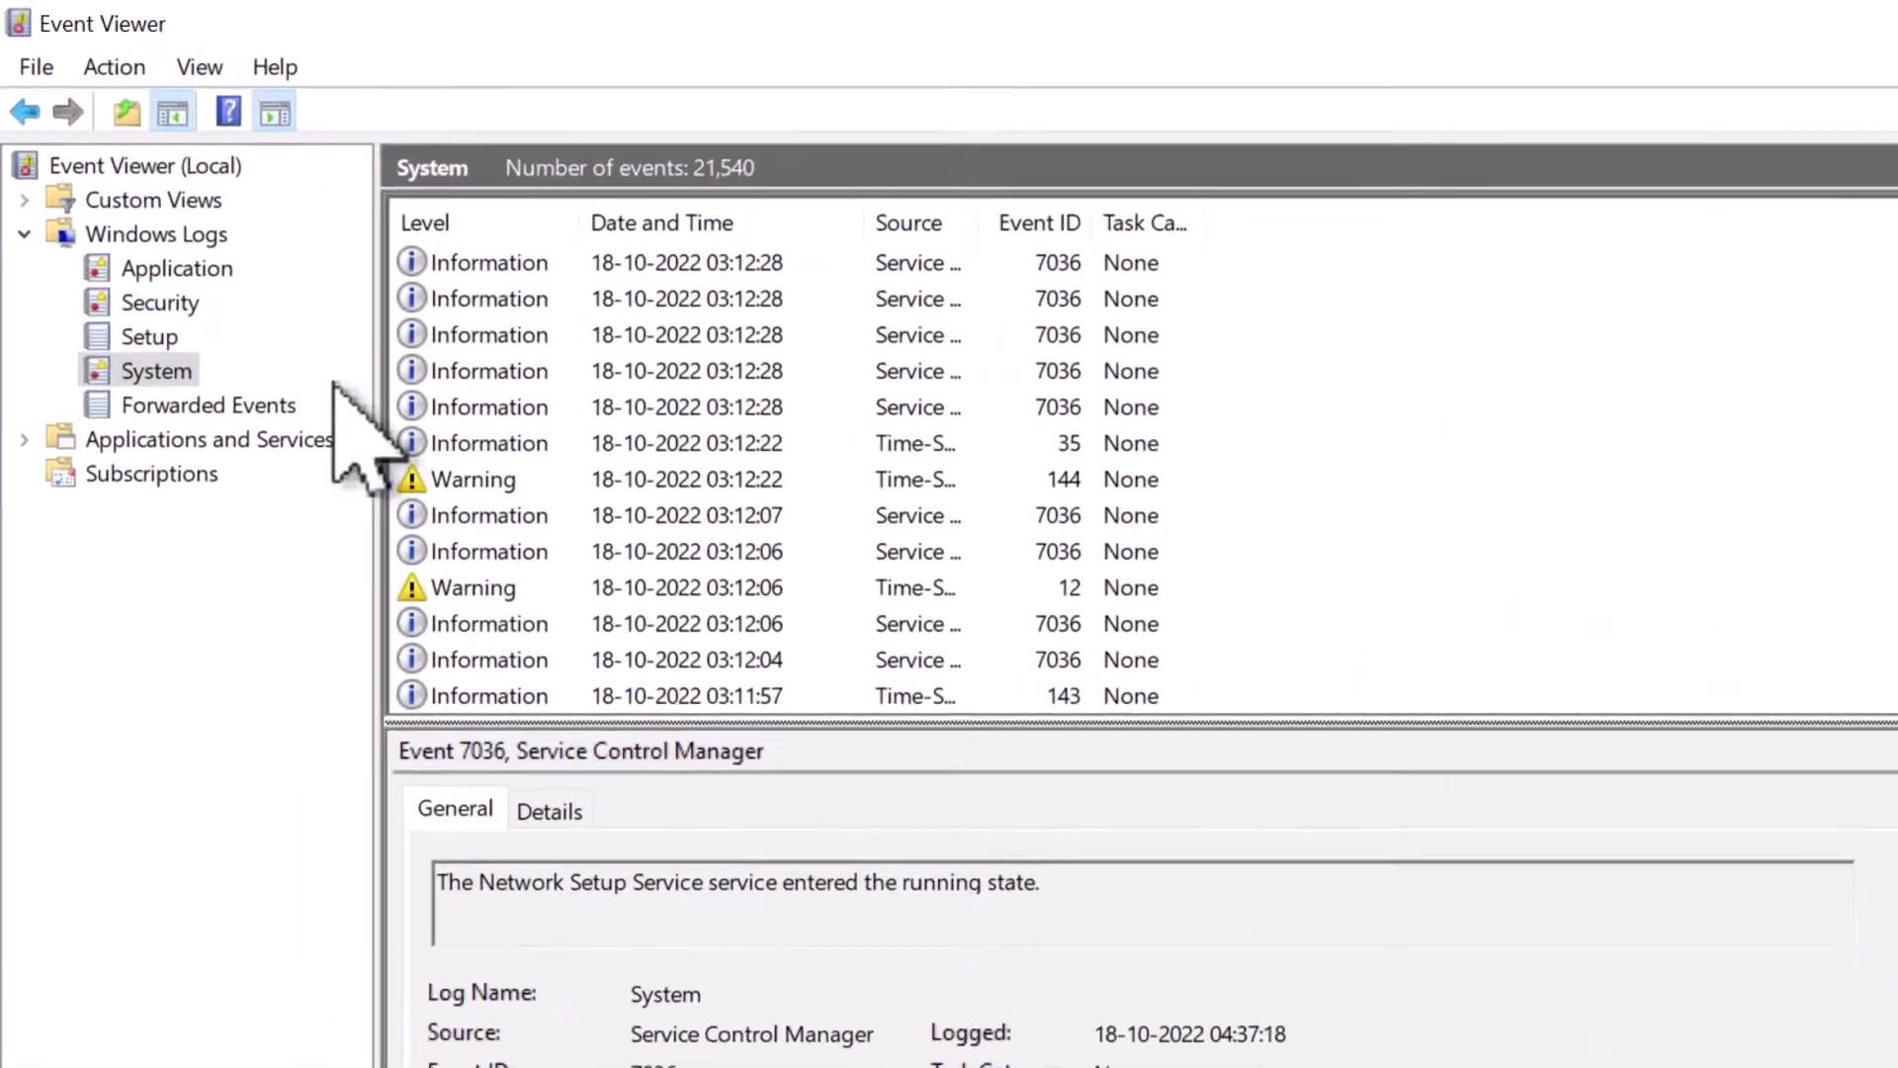
# Step: Filter the System log by Event ID 1074 via Filter Current Log
pyautogui.rightClick(121, 288)
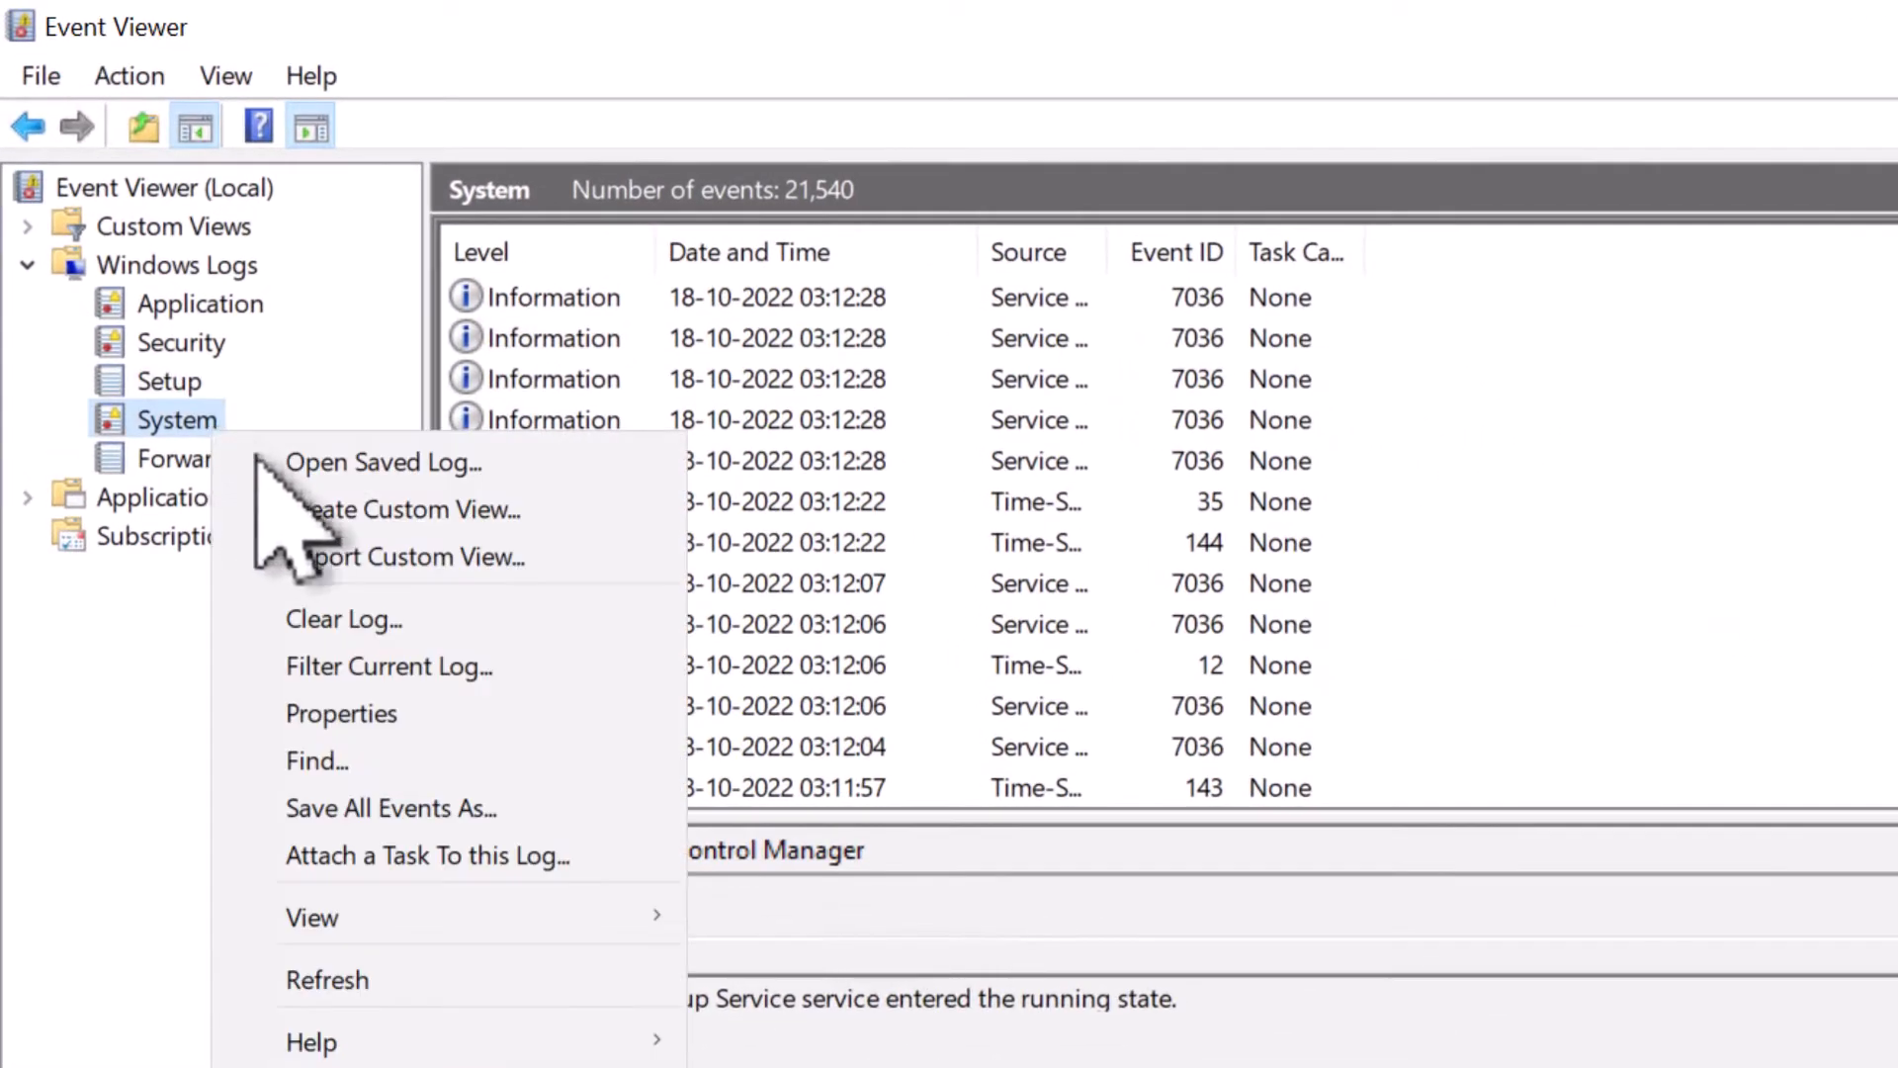
pyautogui.click(389, 665)
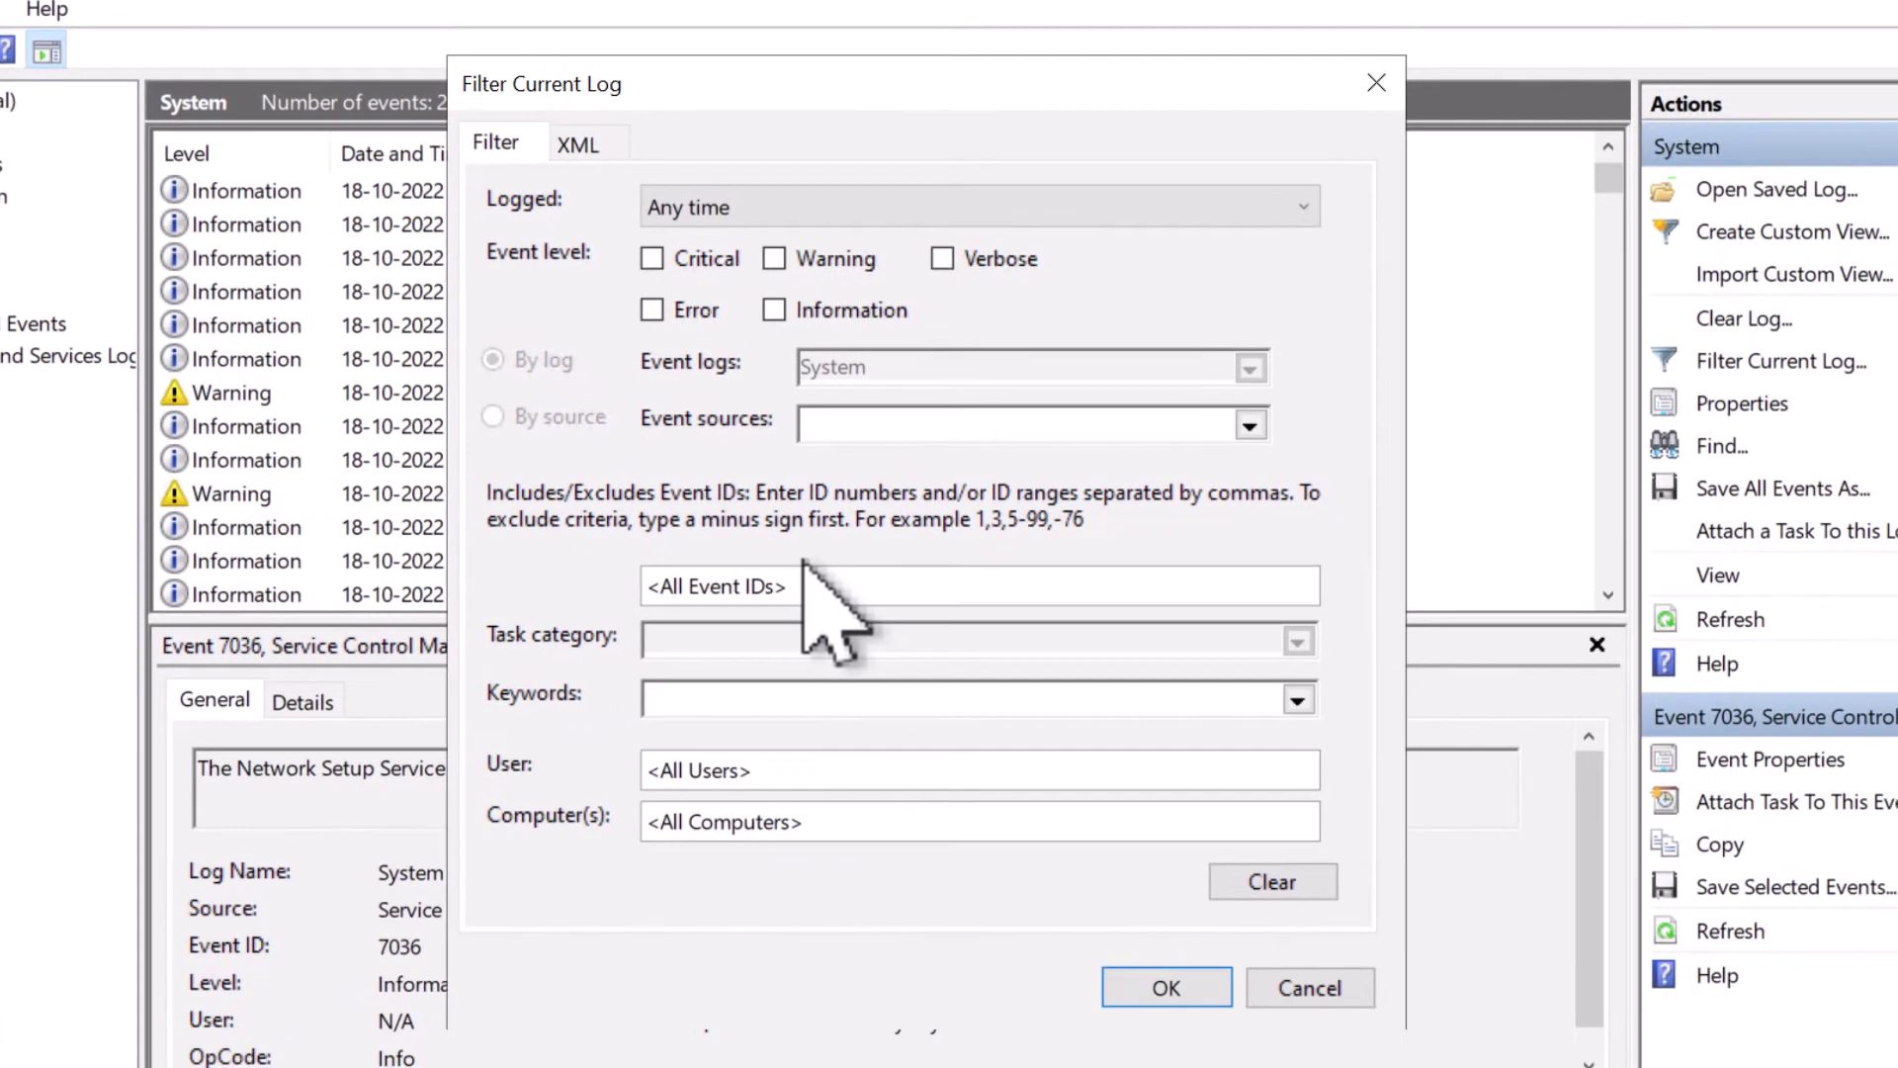
pyautogui.click(1023, 680)
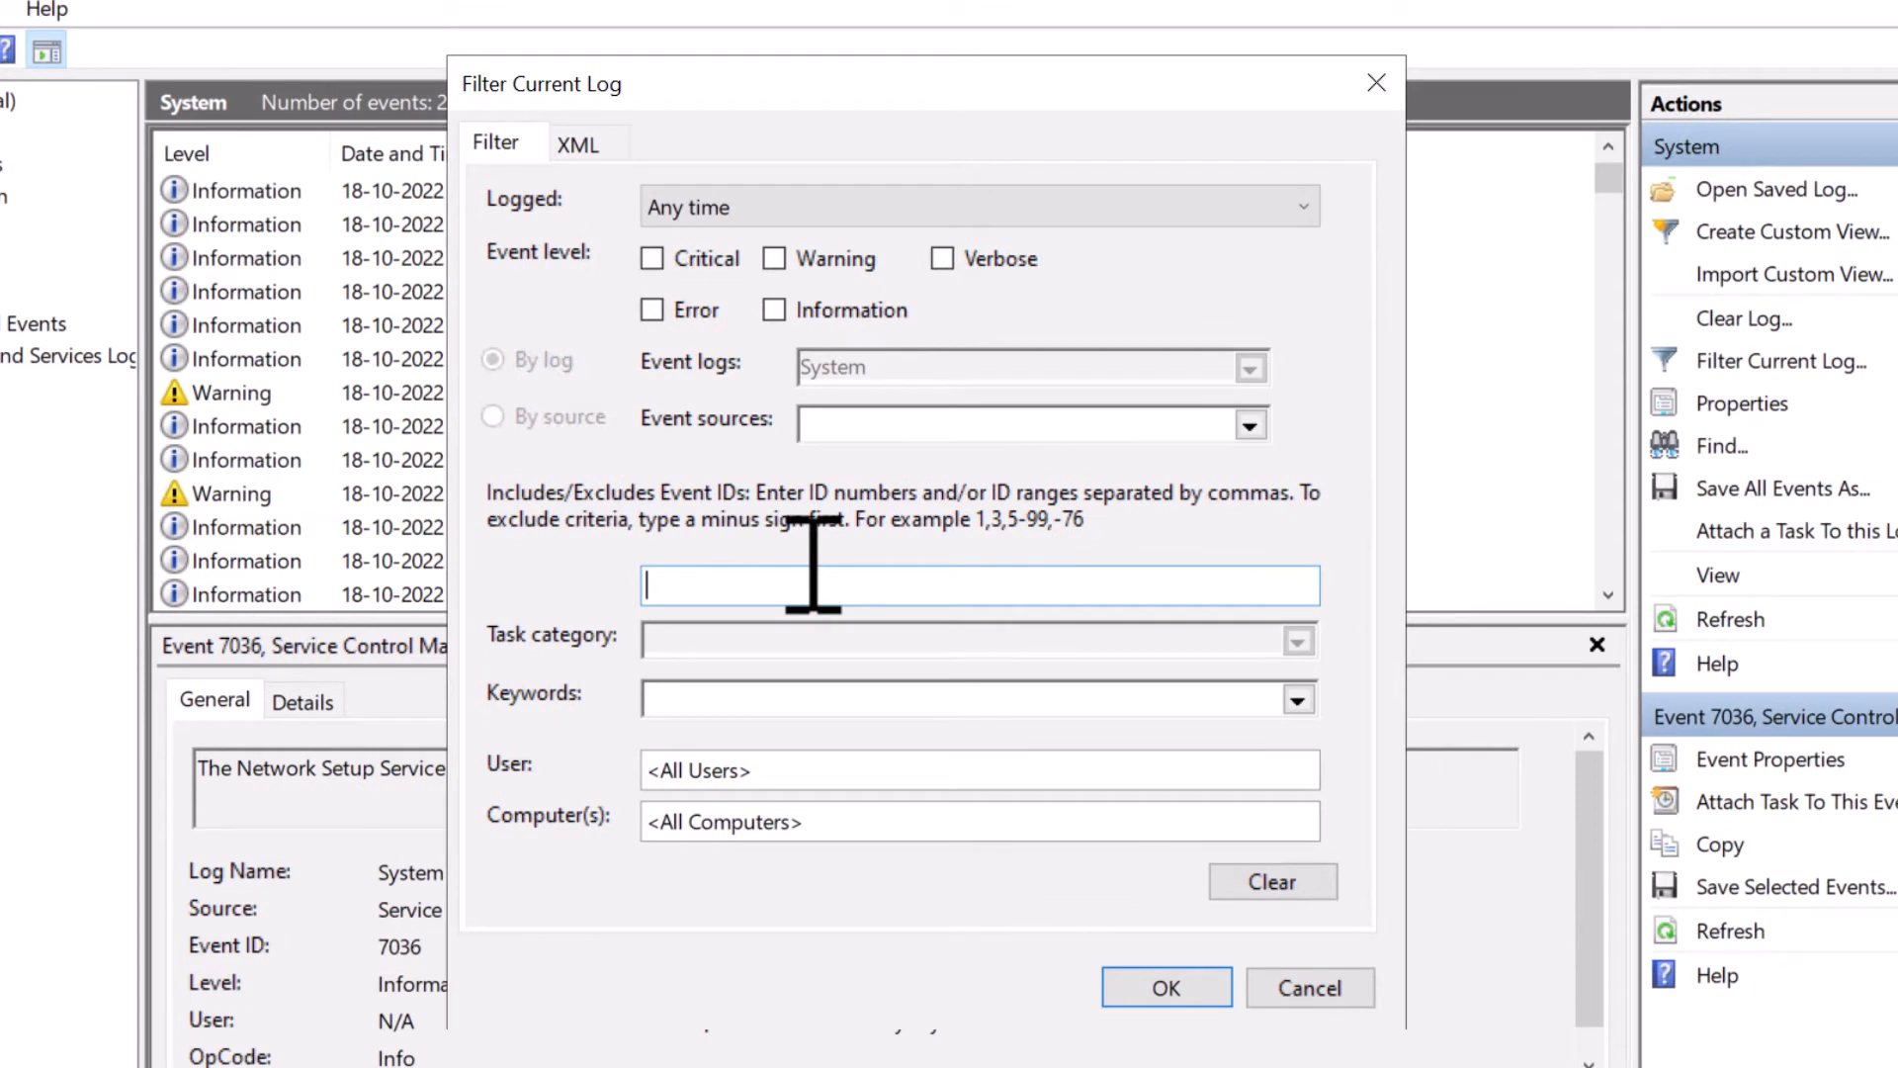
pyautogui.write('1074')
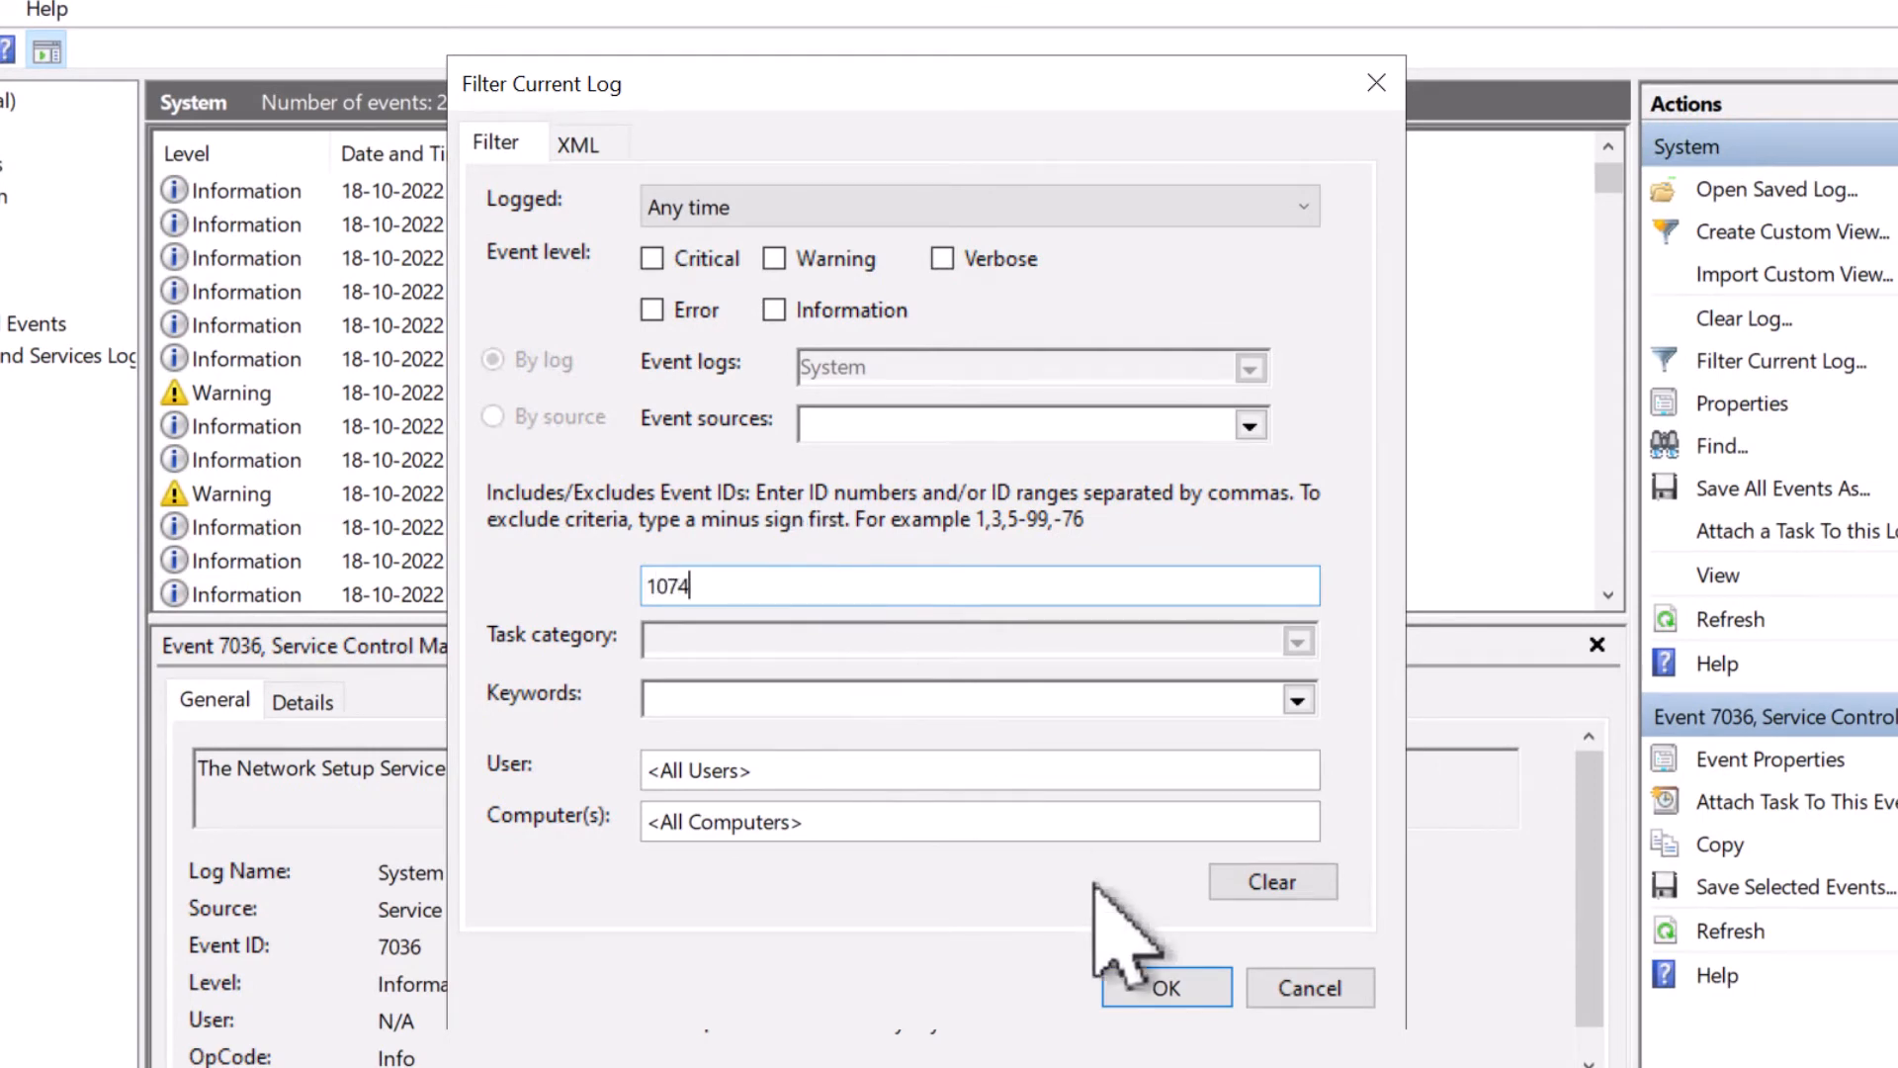
pyautogui.click(1165, 988)
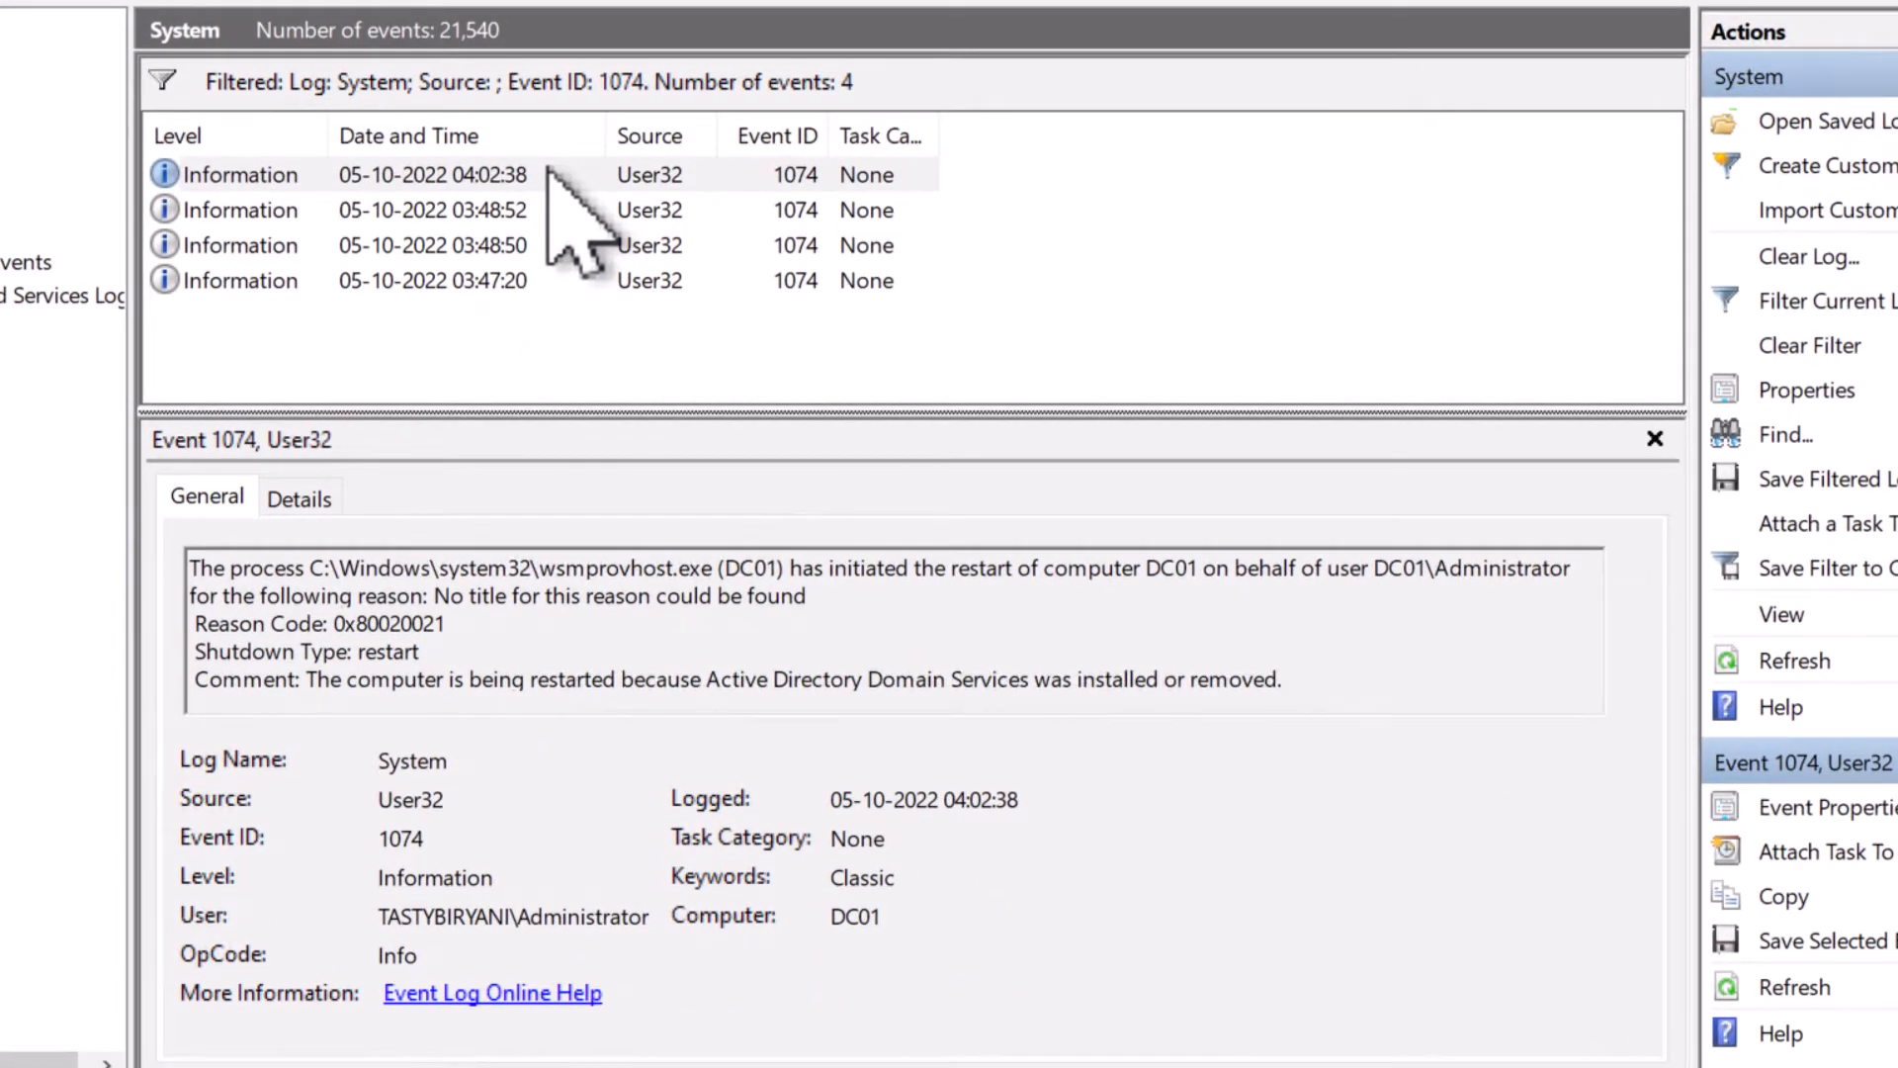
pyautogui.click(552, 174)
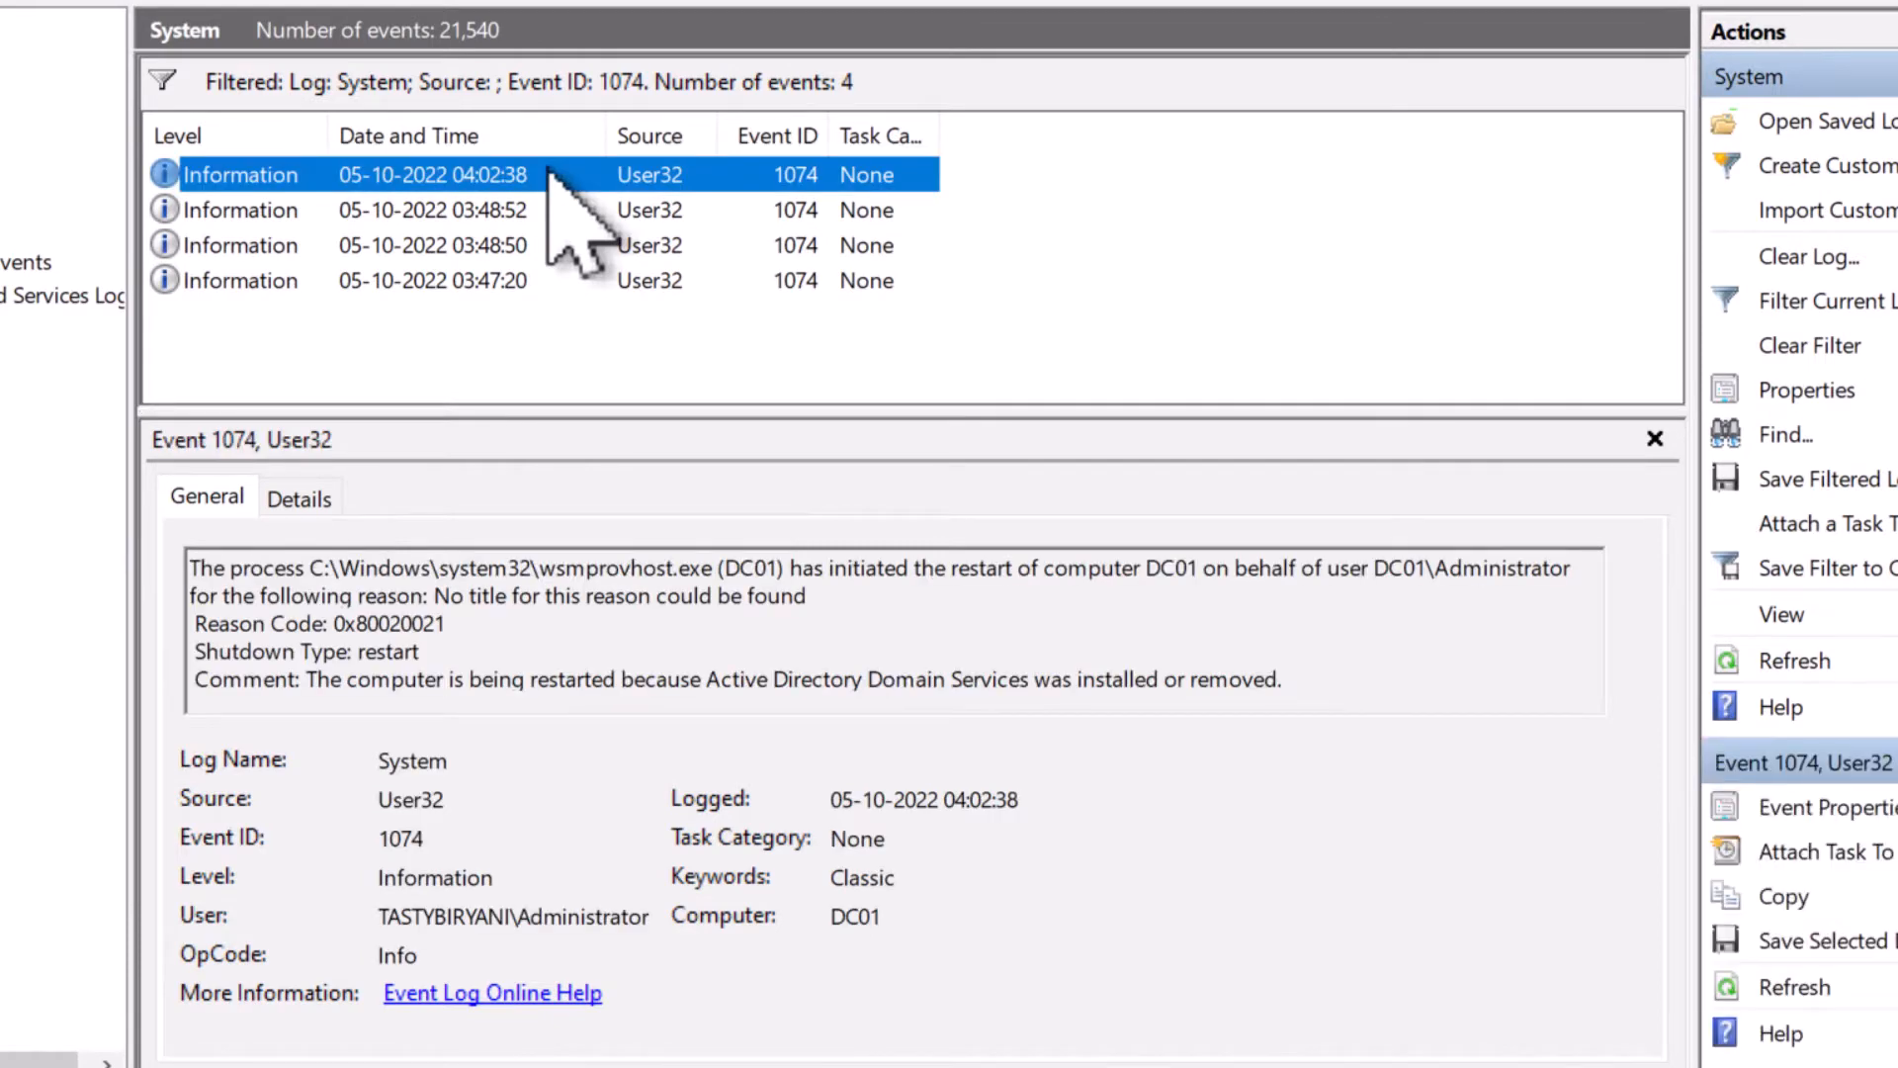
pyautogui.click(379, 916)
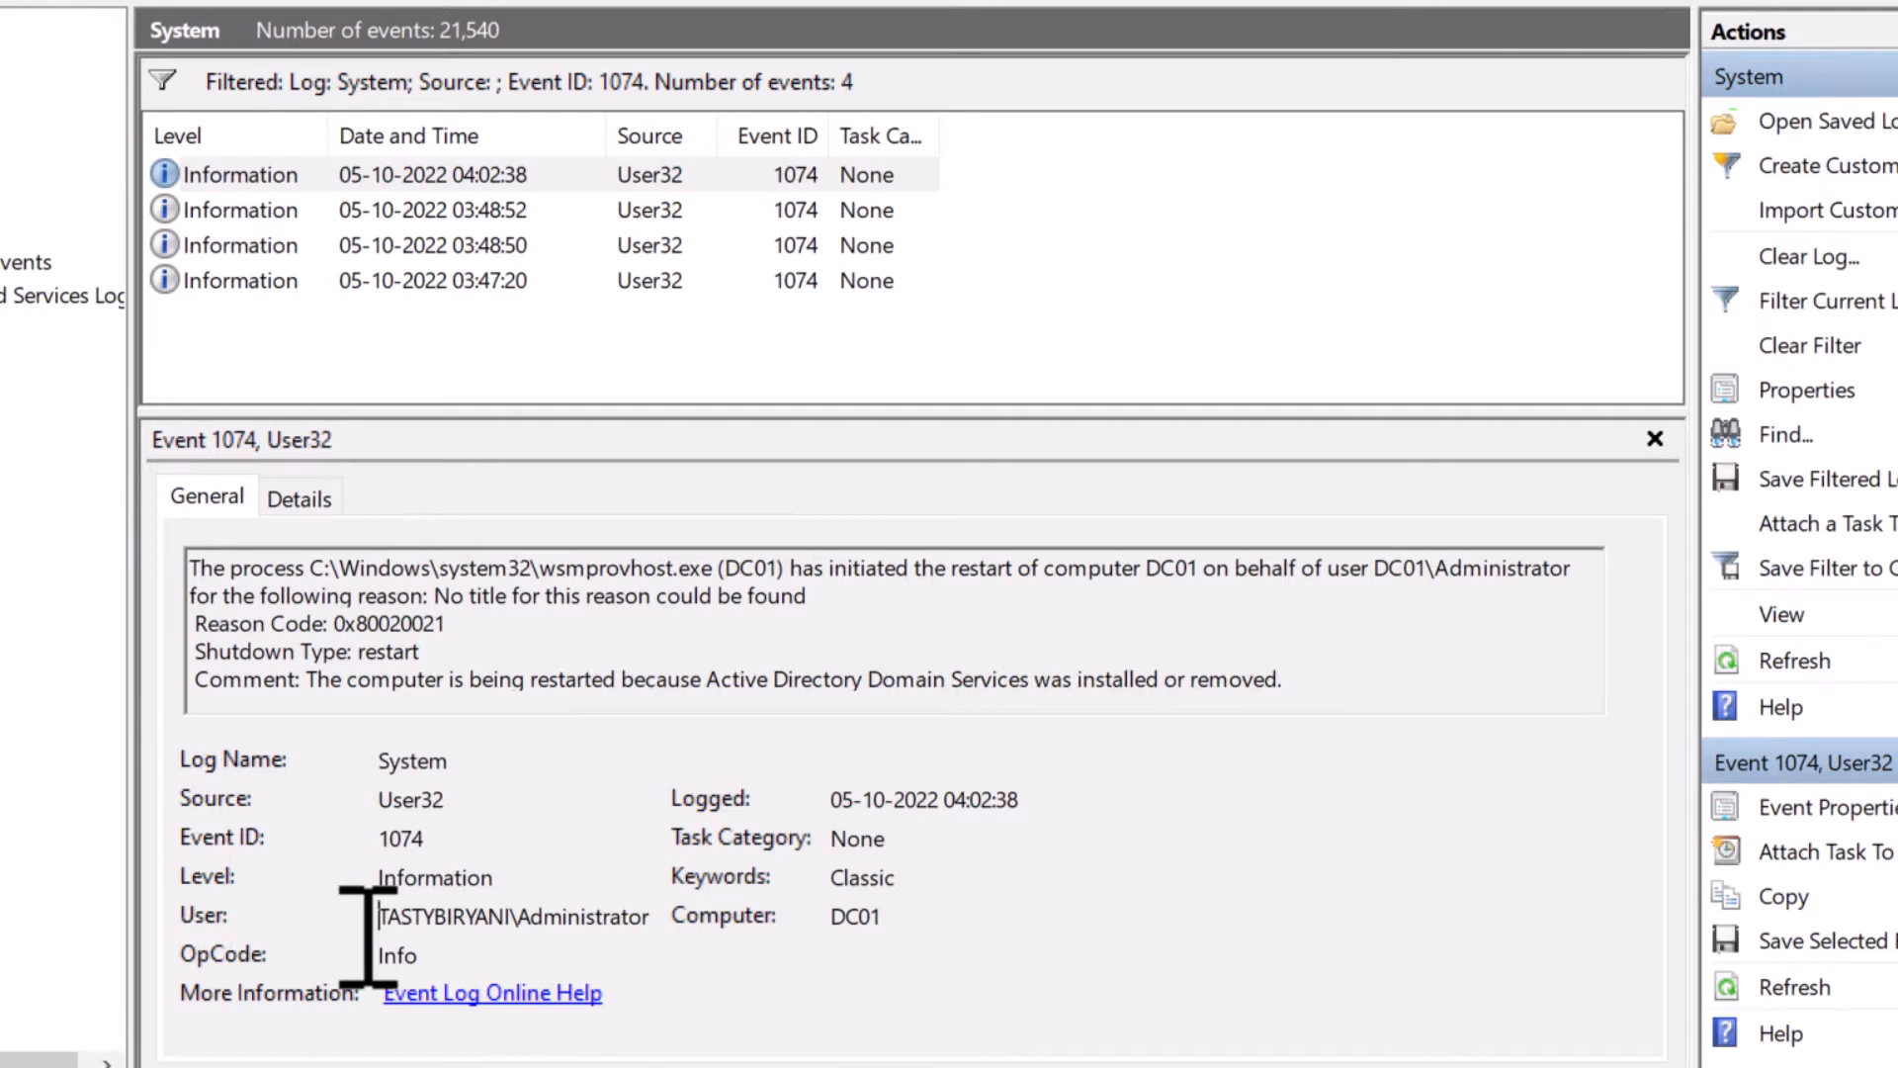
pyautogui.moveTo(378, 916); pyautogui.dragTo(696, 920)
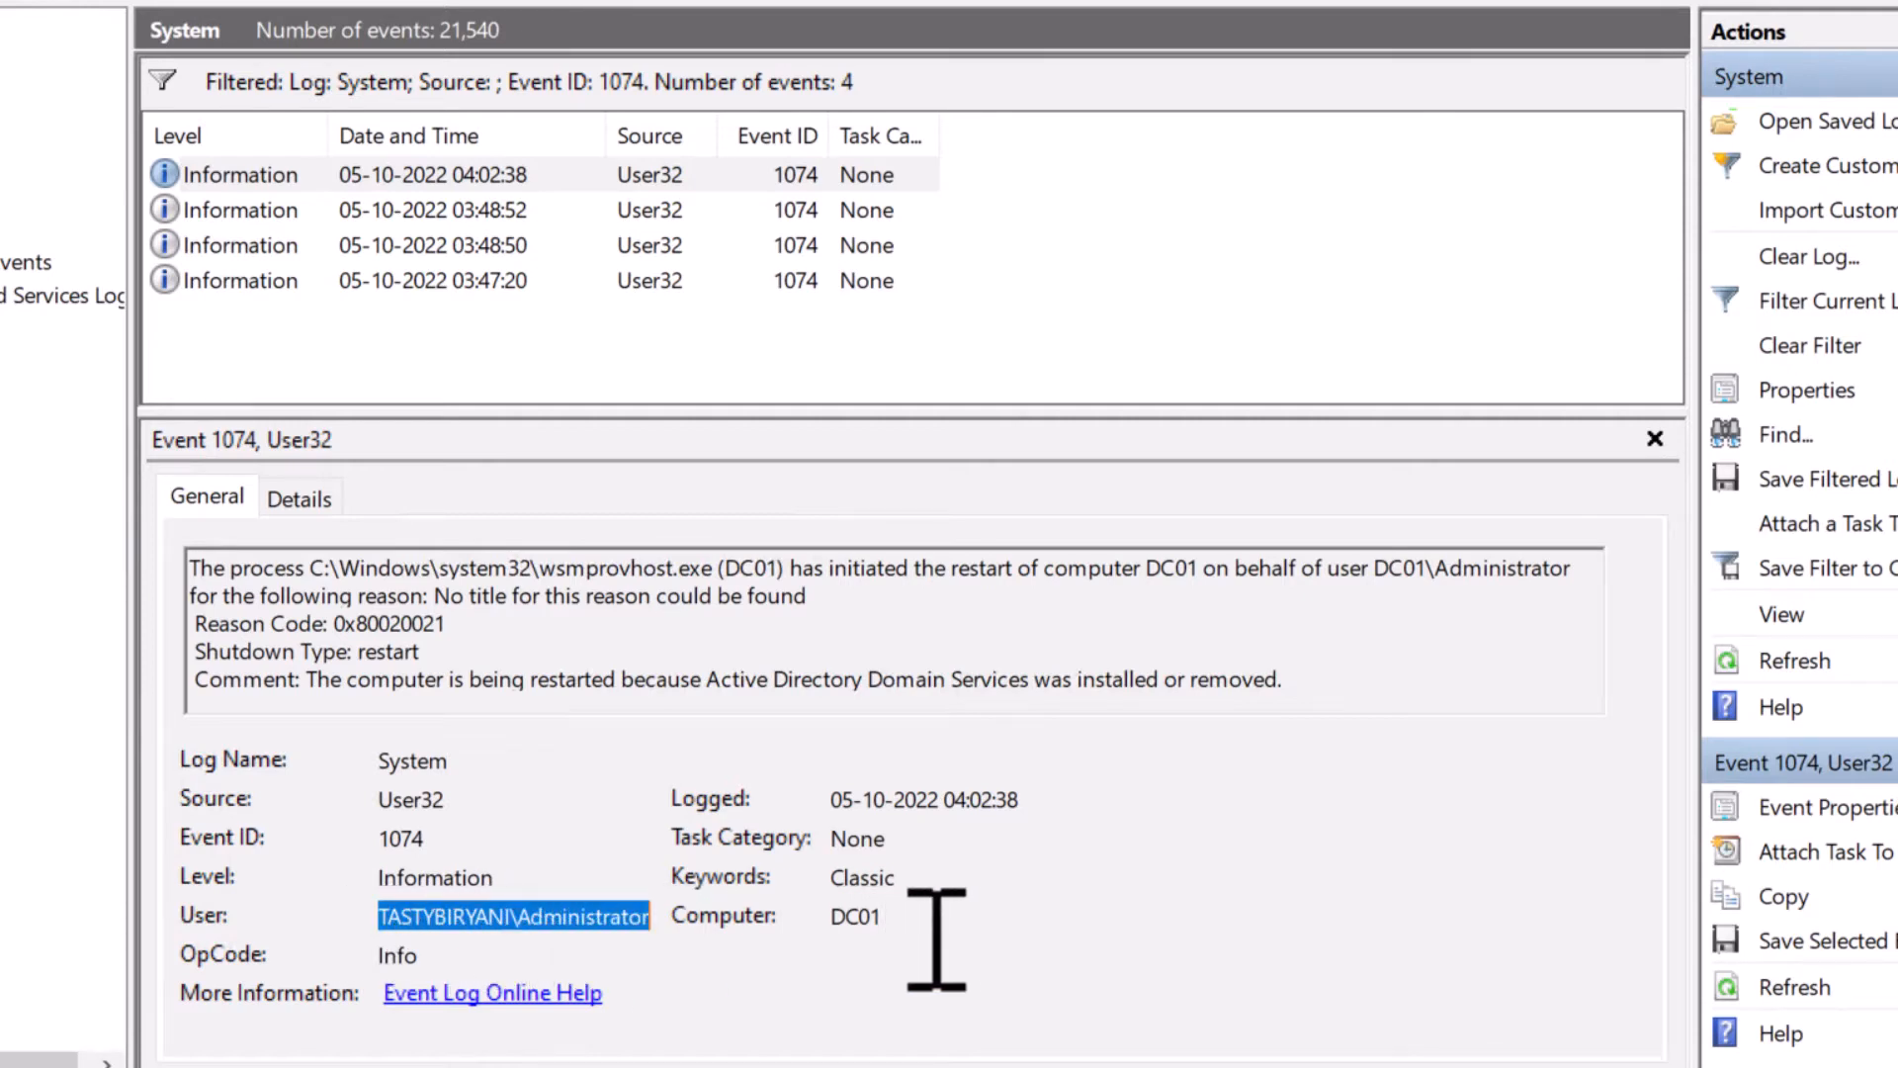
pyautogui.click(972, 946)
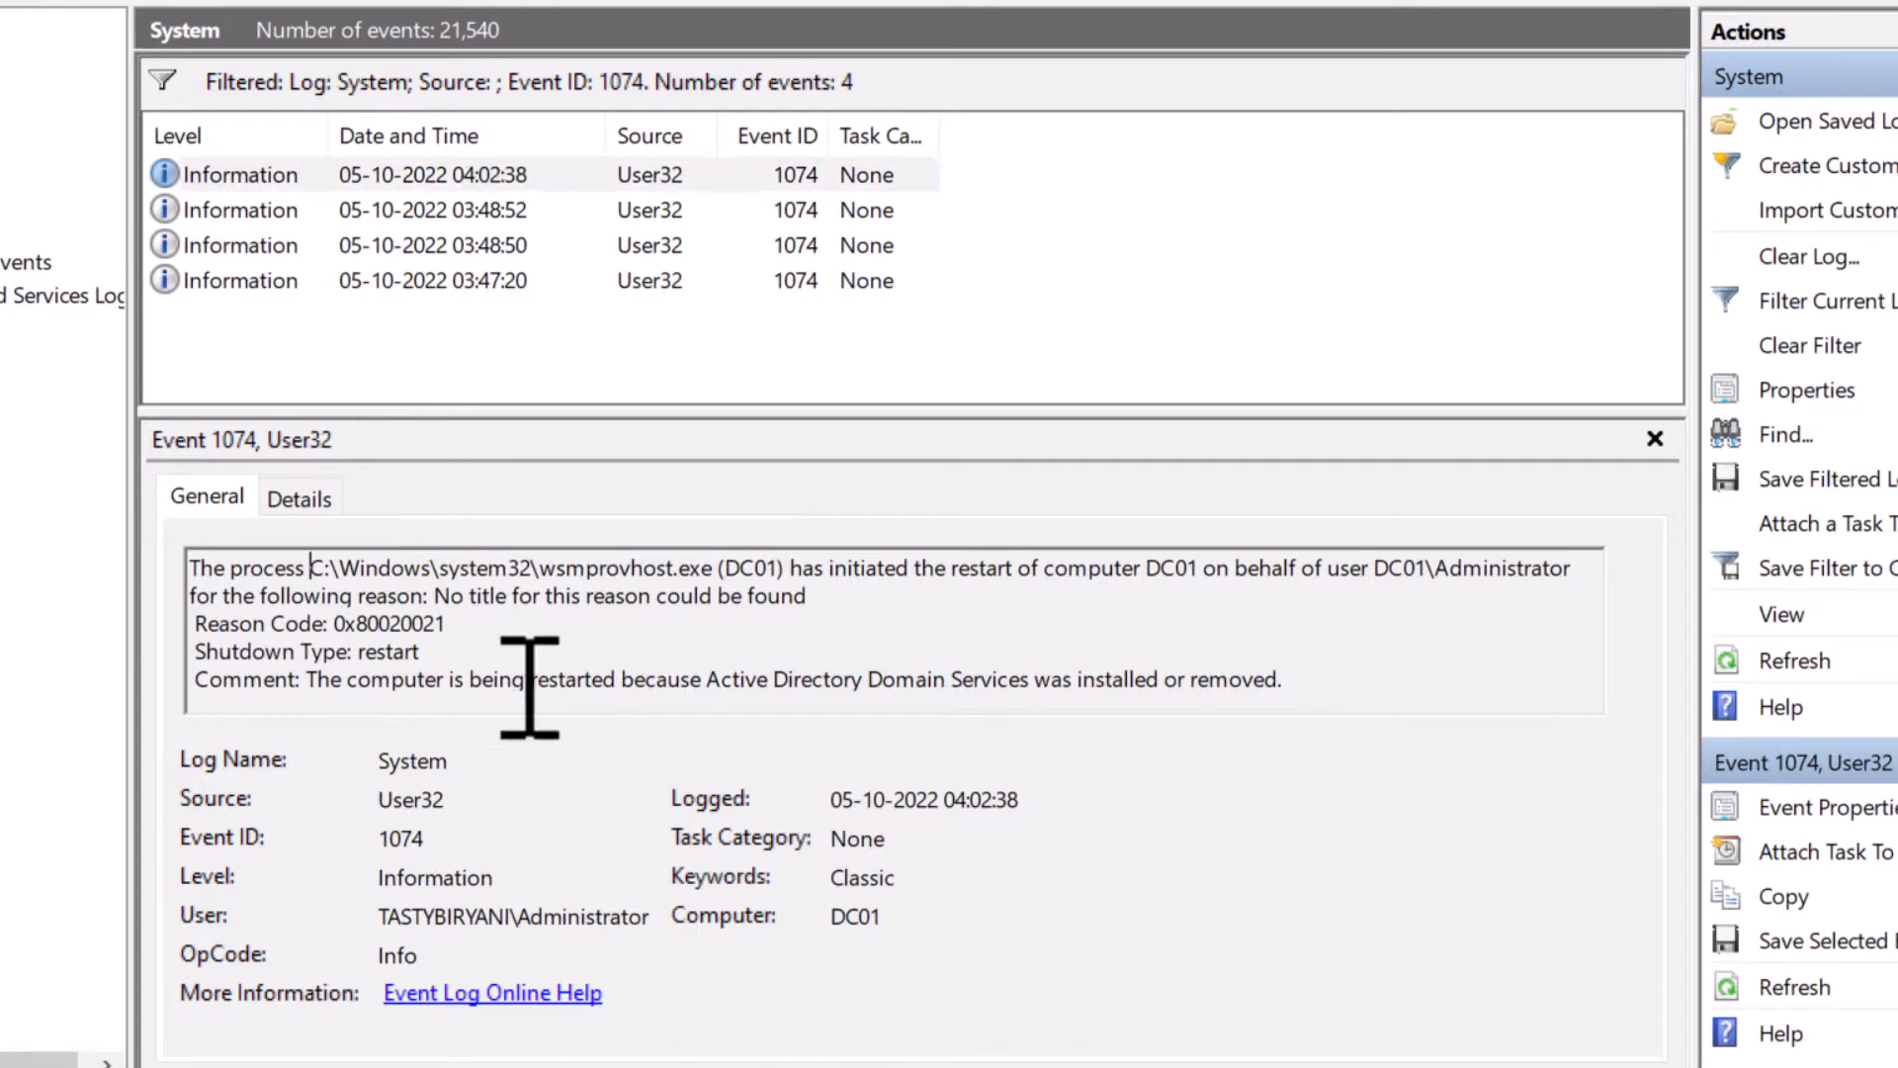
pyautogui.moveTo(312, 568); pyautogui.dragTo(716, 577)
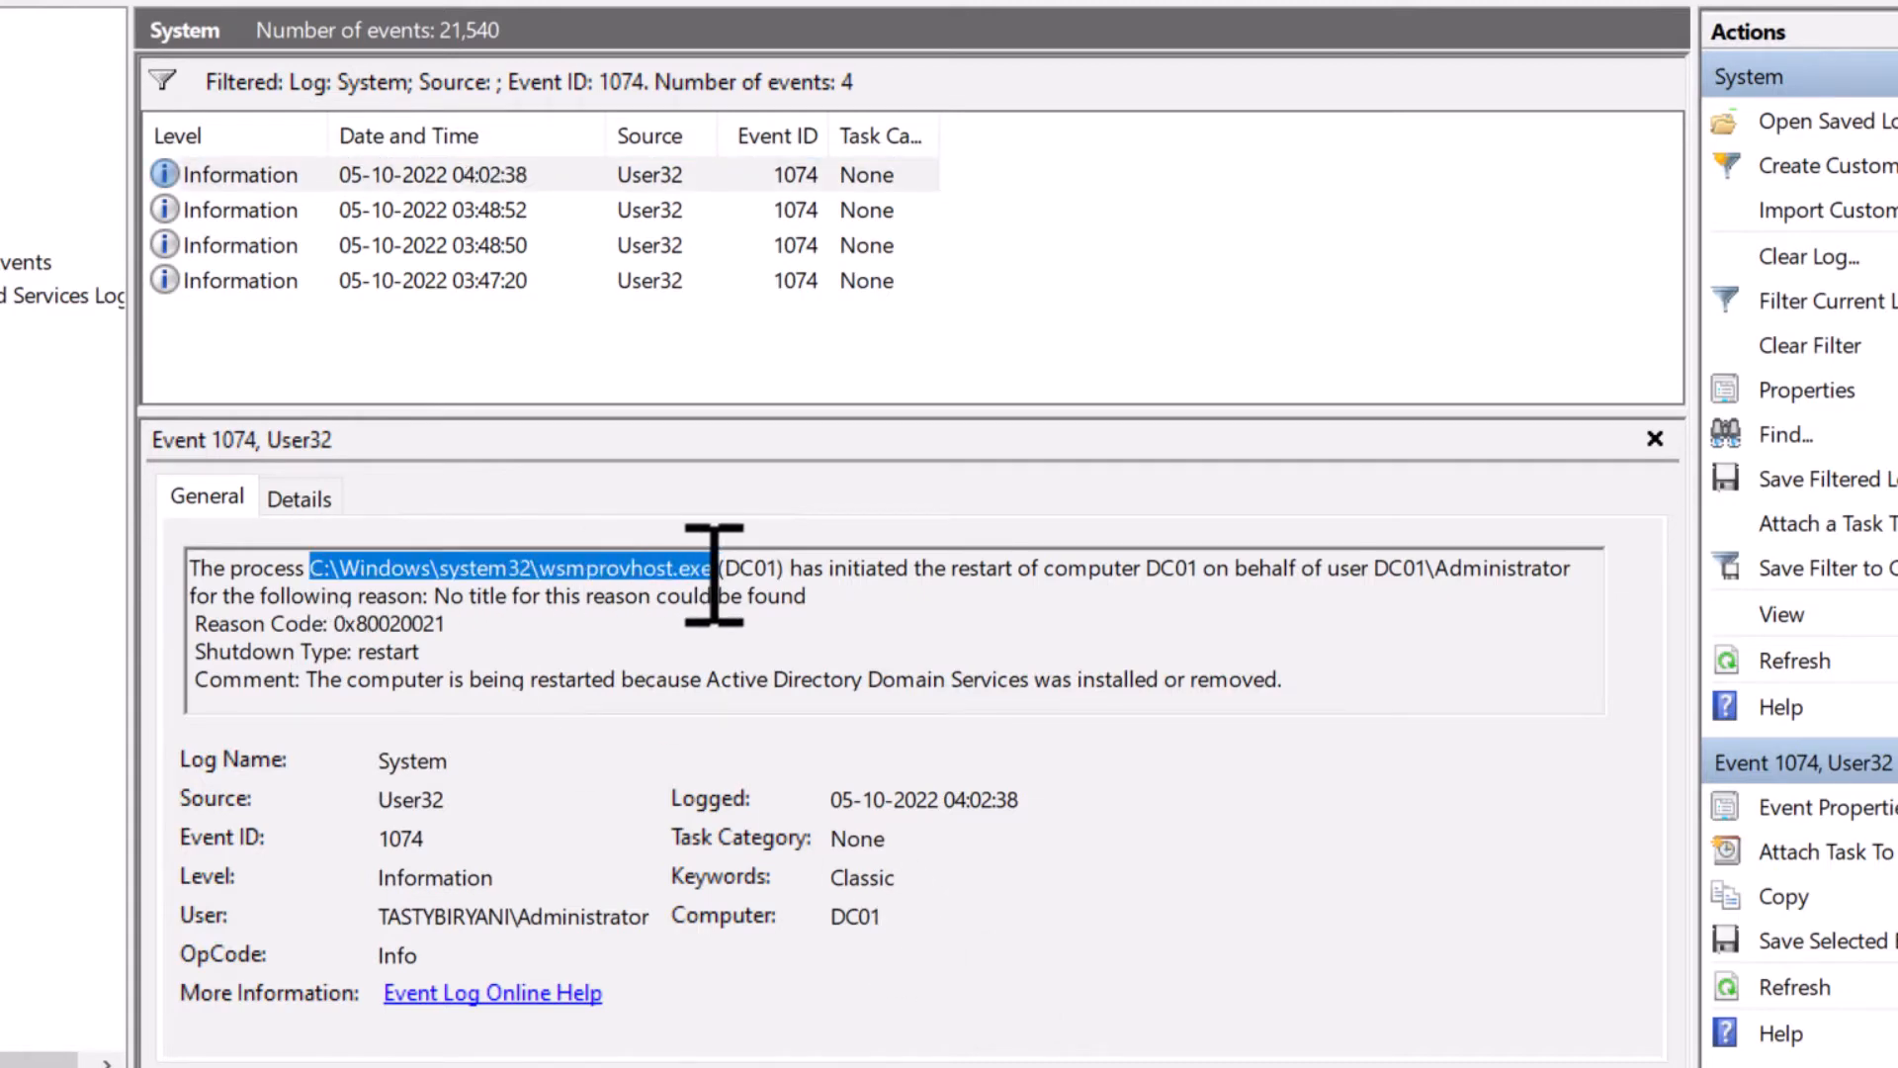
pyautogui.moveTo(1376, 568); pyautogui.dragTo(1499, 568)
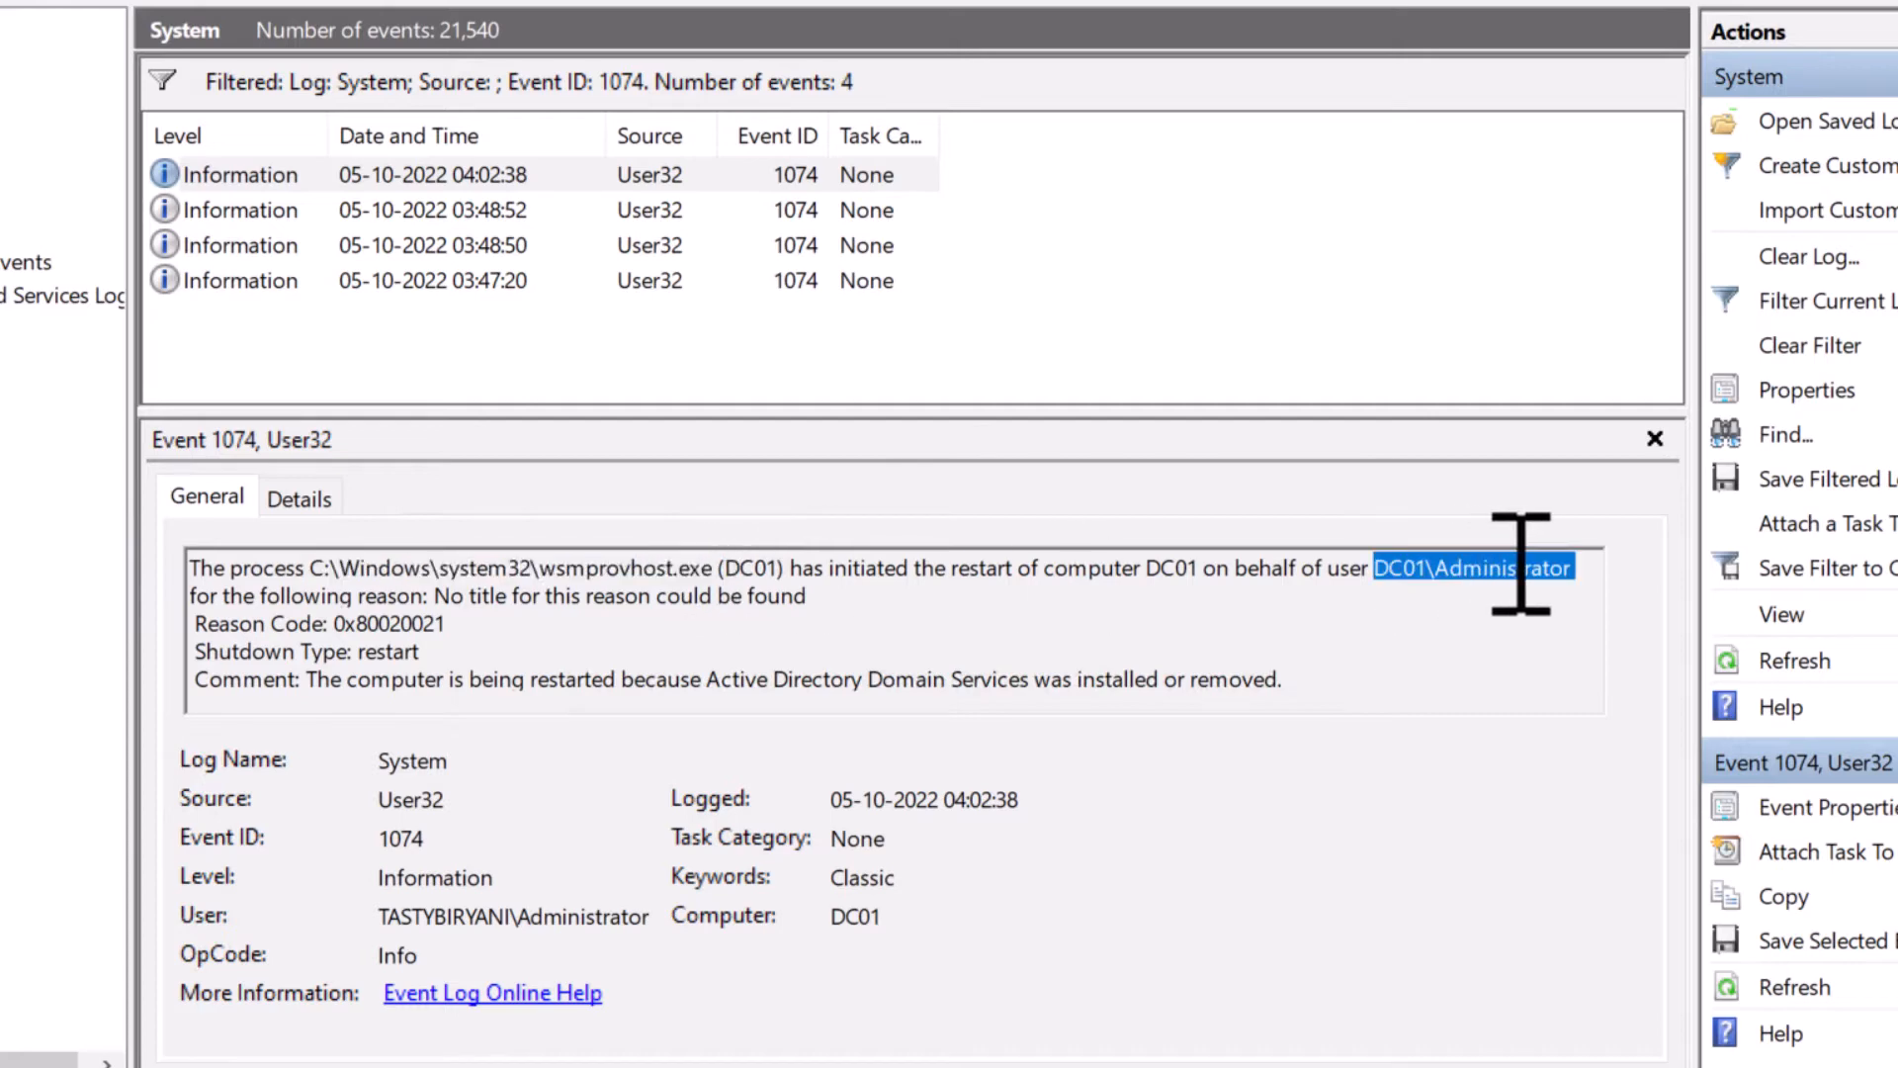
pyautogui.doubleClick(605, 568)
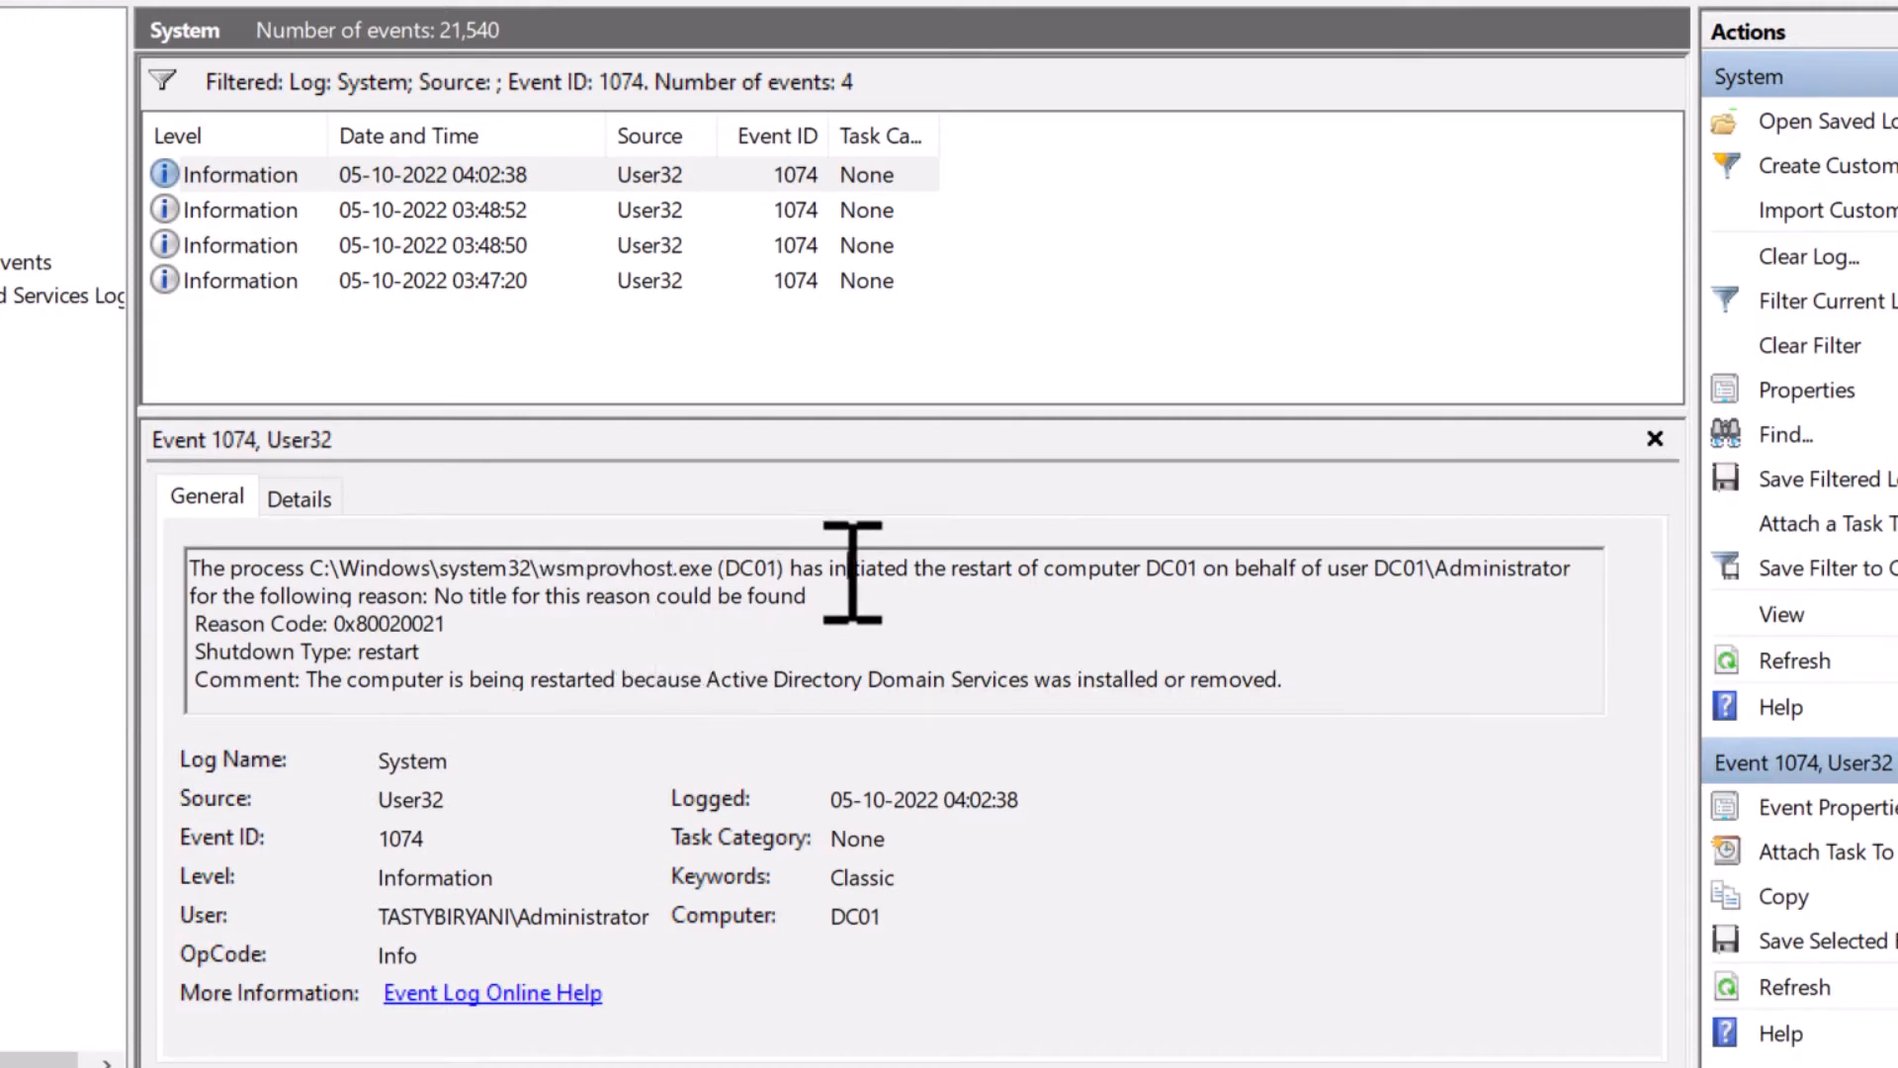
pyautogui.moveTo(848, 568)
pyautogui.mouseDown()
pyautogui.moveTo(1145, 594)
pyautogui.moveTo(1133, 568)
pyautogui.mouseUp()
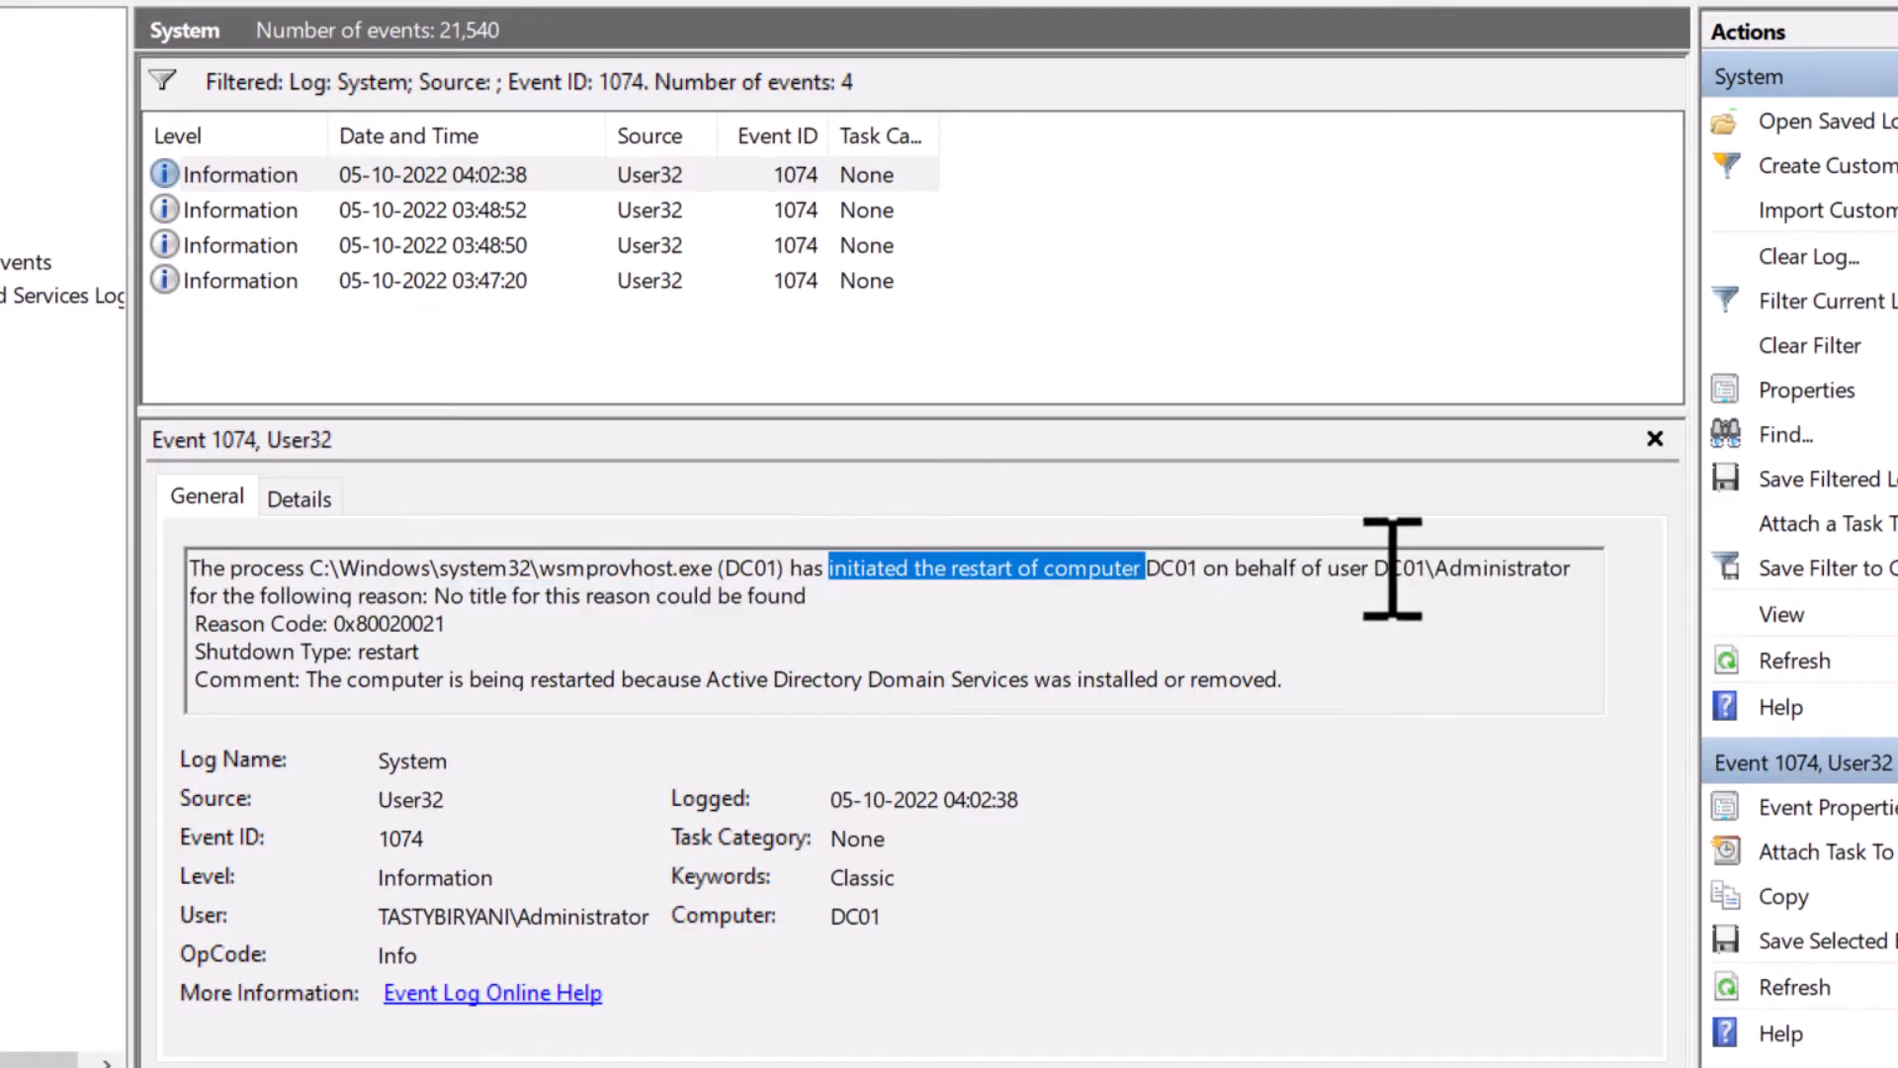
pyautogui.moveTo(1373, 568)
pyautogui.mouseDown()
pyautogui.moveTo(1594, 564)
pyautogui.moveTo(1575, 564)
pyautogui.mouseUp()
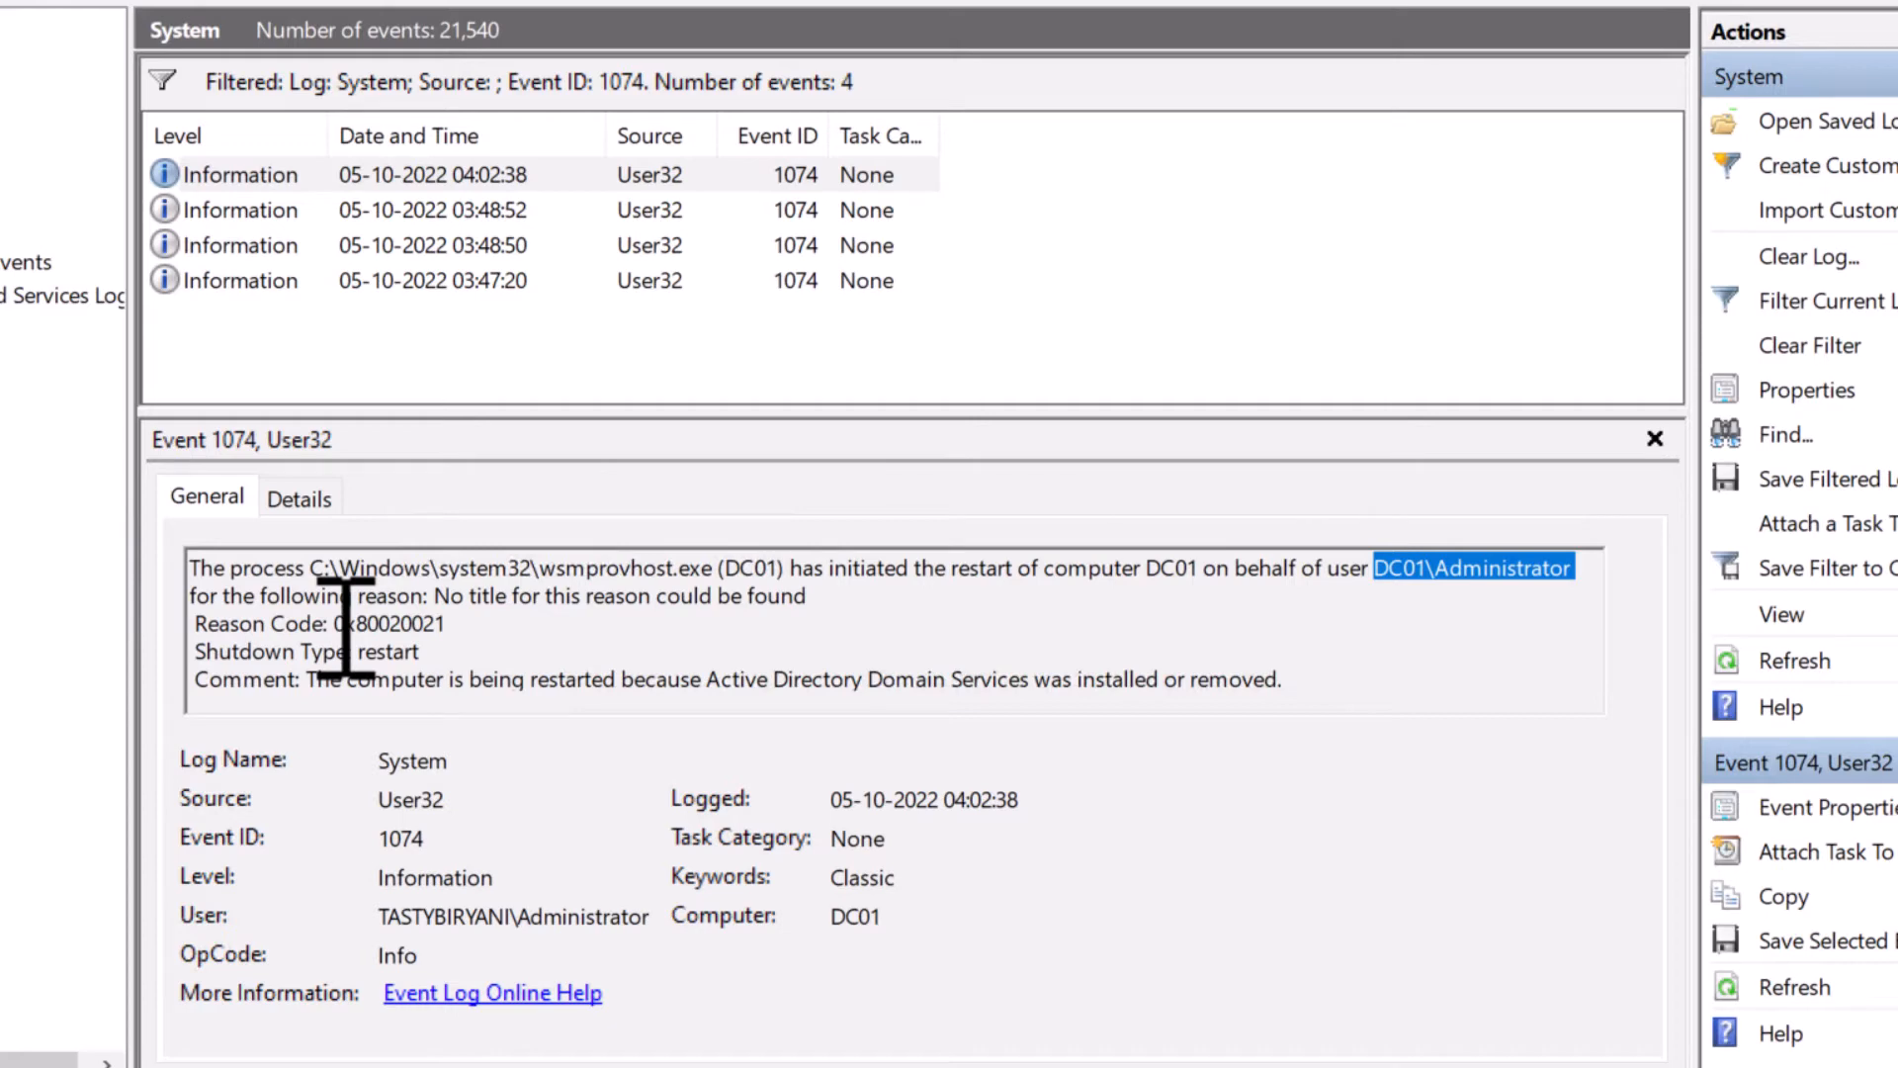
pyautogui.moveTo(335, 623); pyautogui.dragTo(449, 623)
pyautogui.click(449, 623)
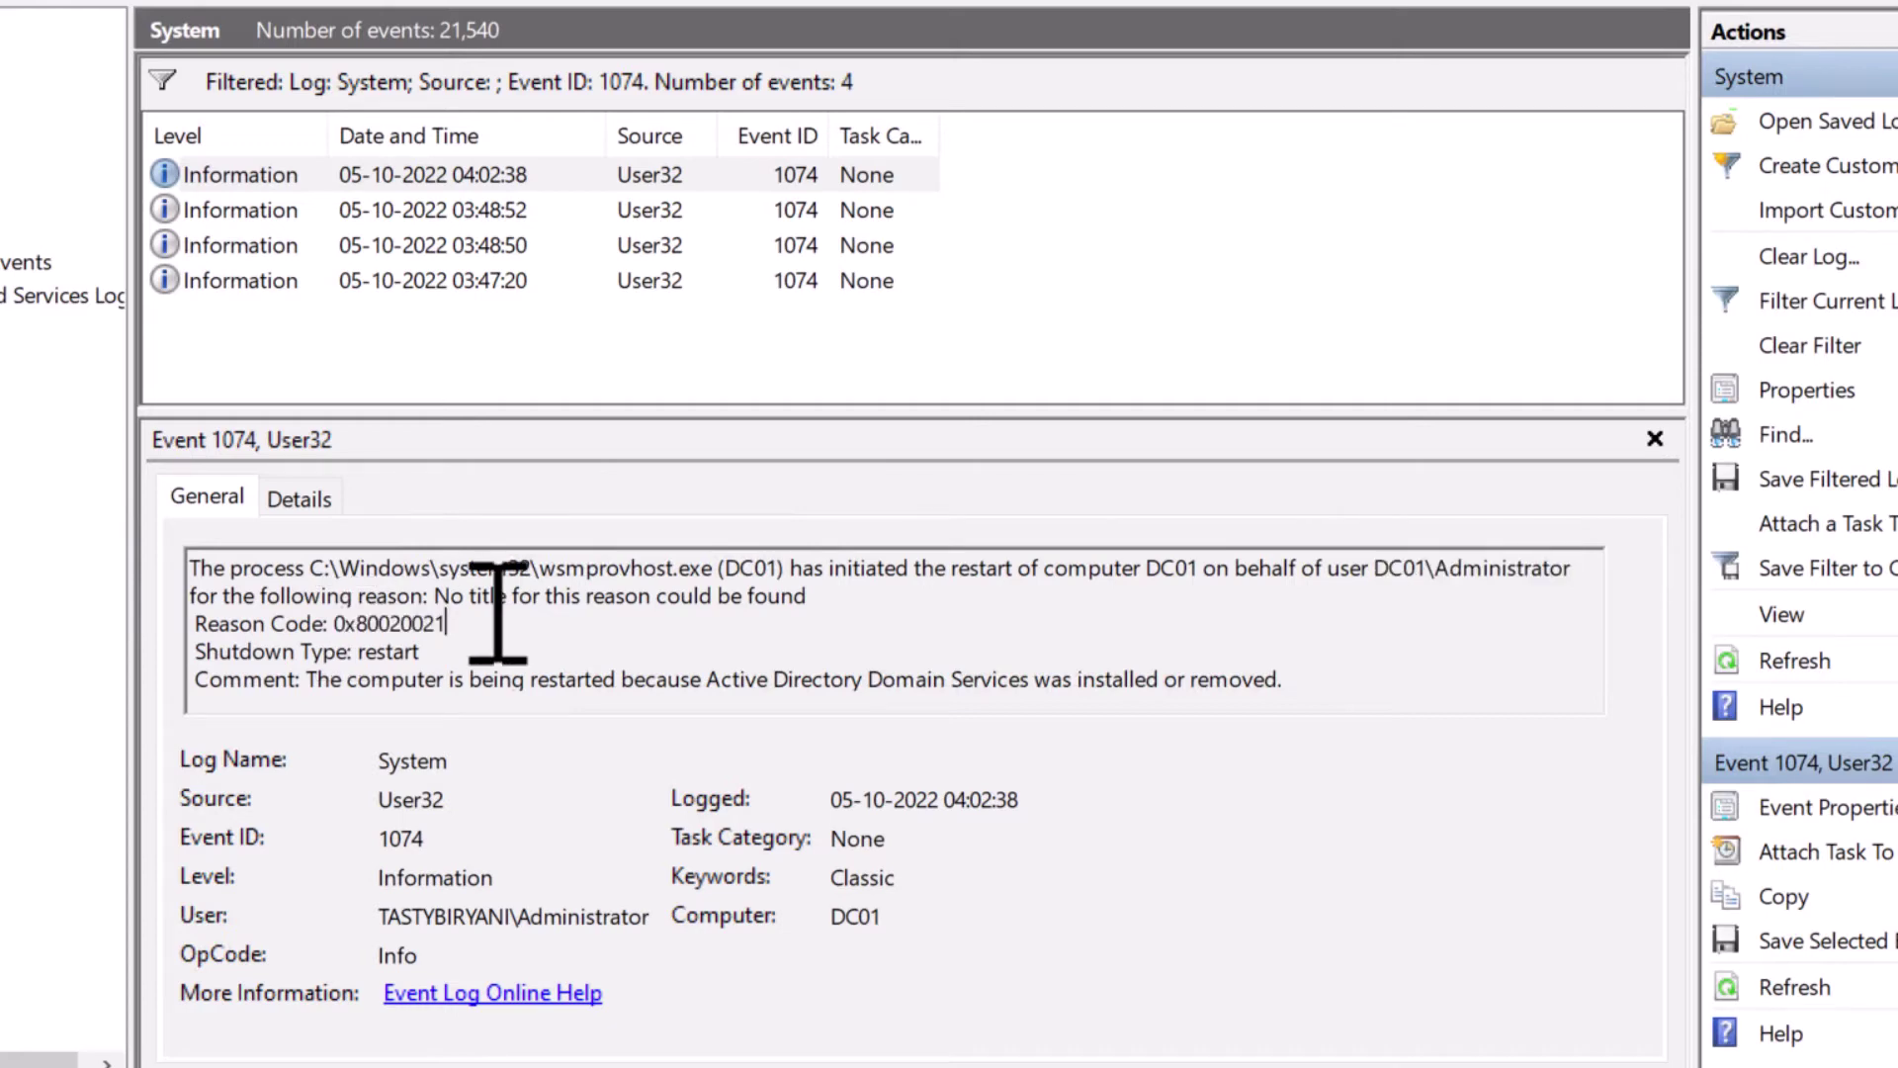
pyautogui.doubleClick(389, 623)
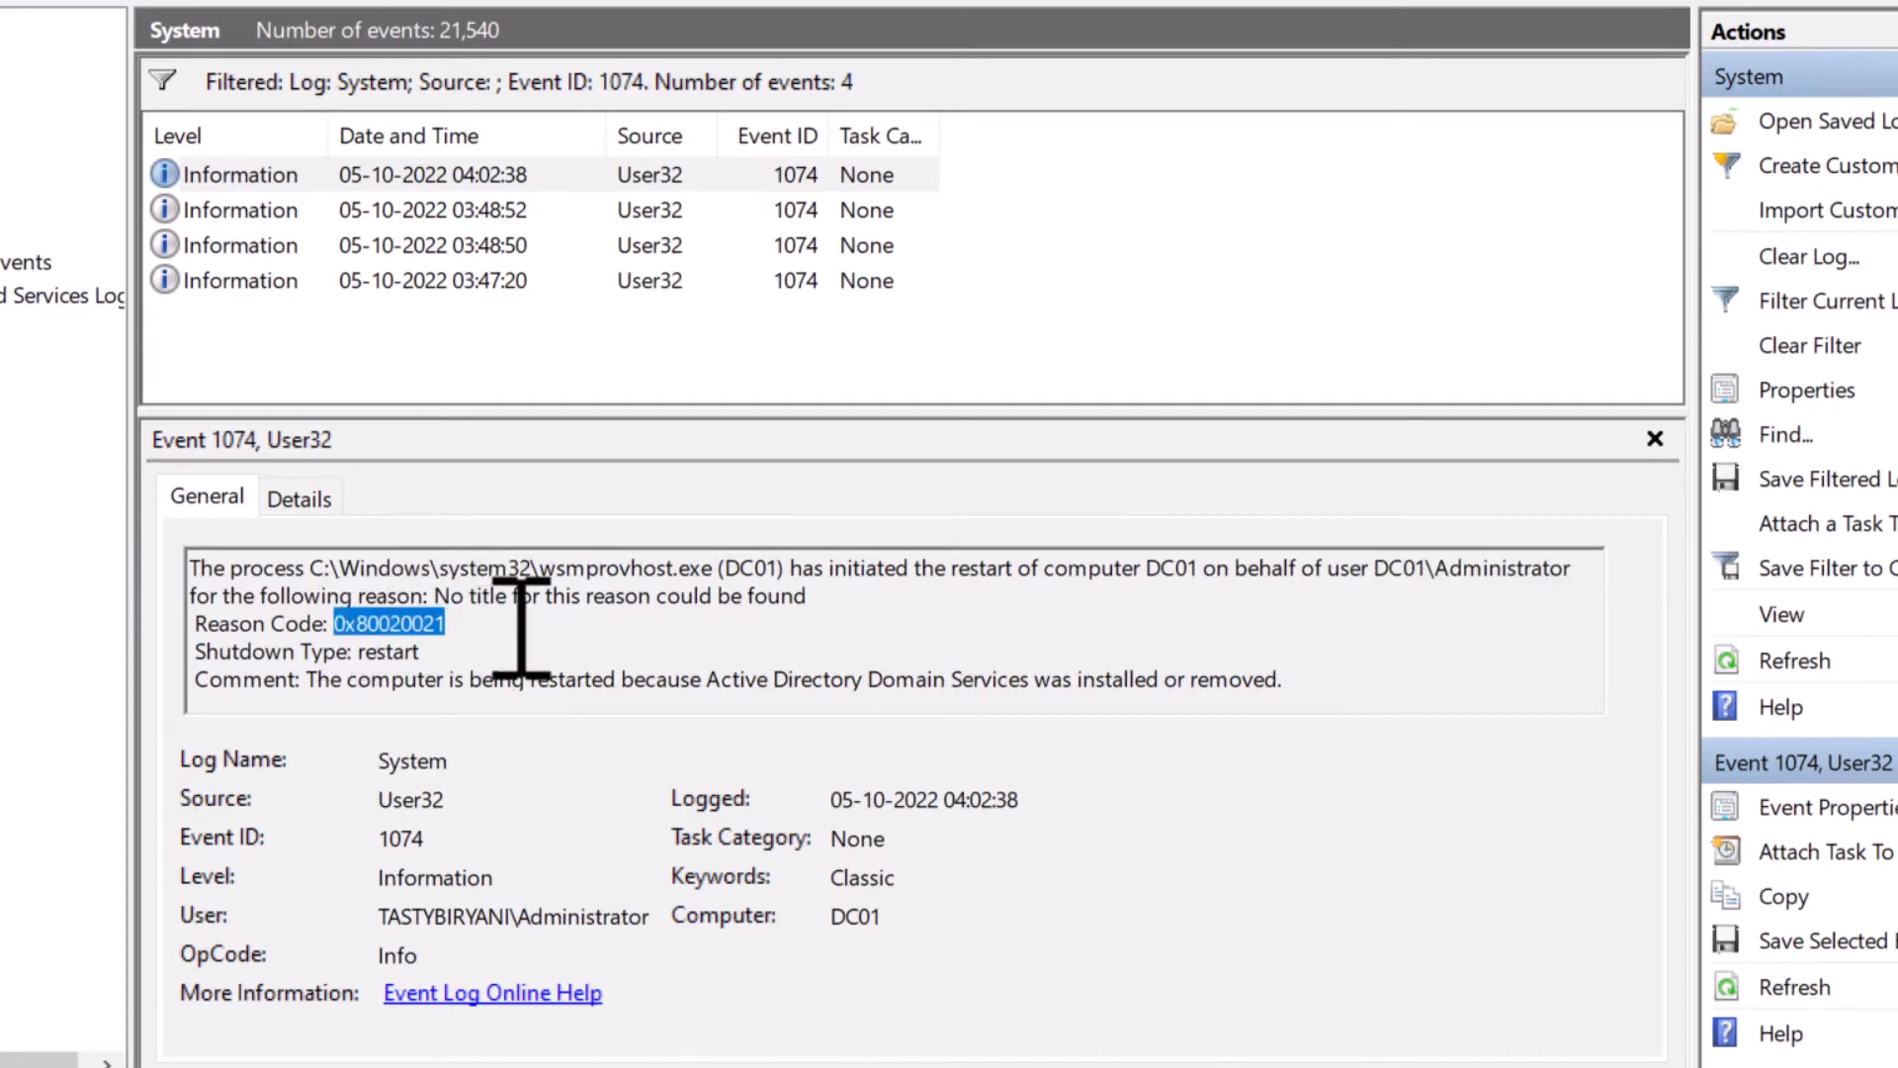
pyautogui.doubleClick(390, 652)
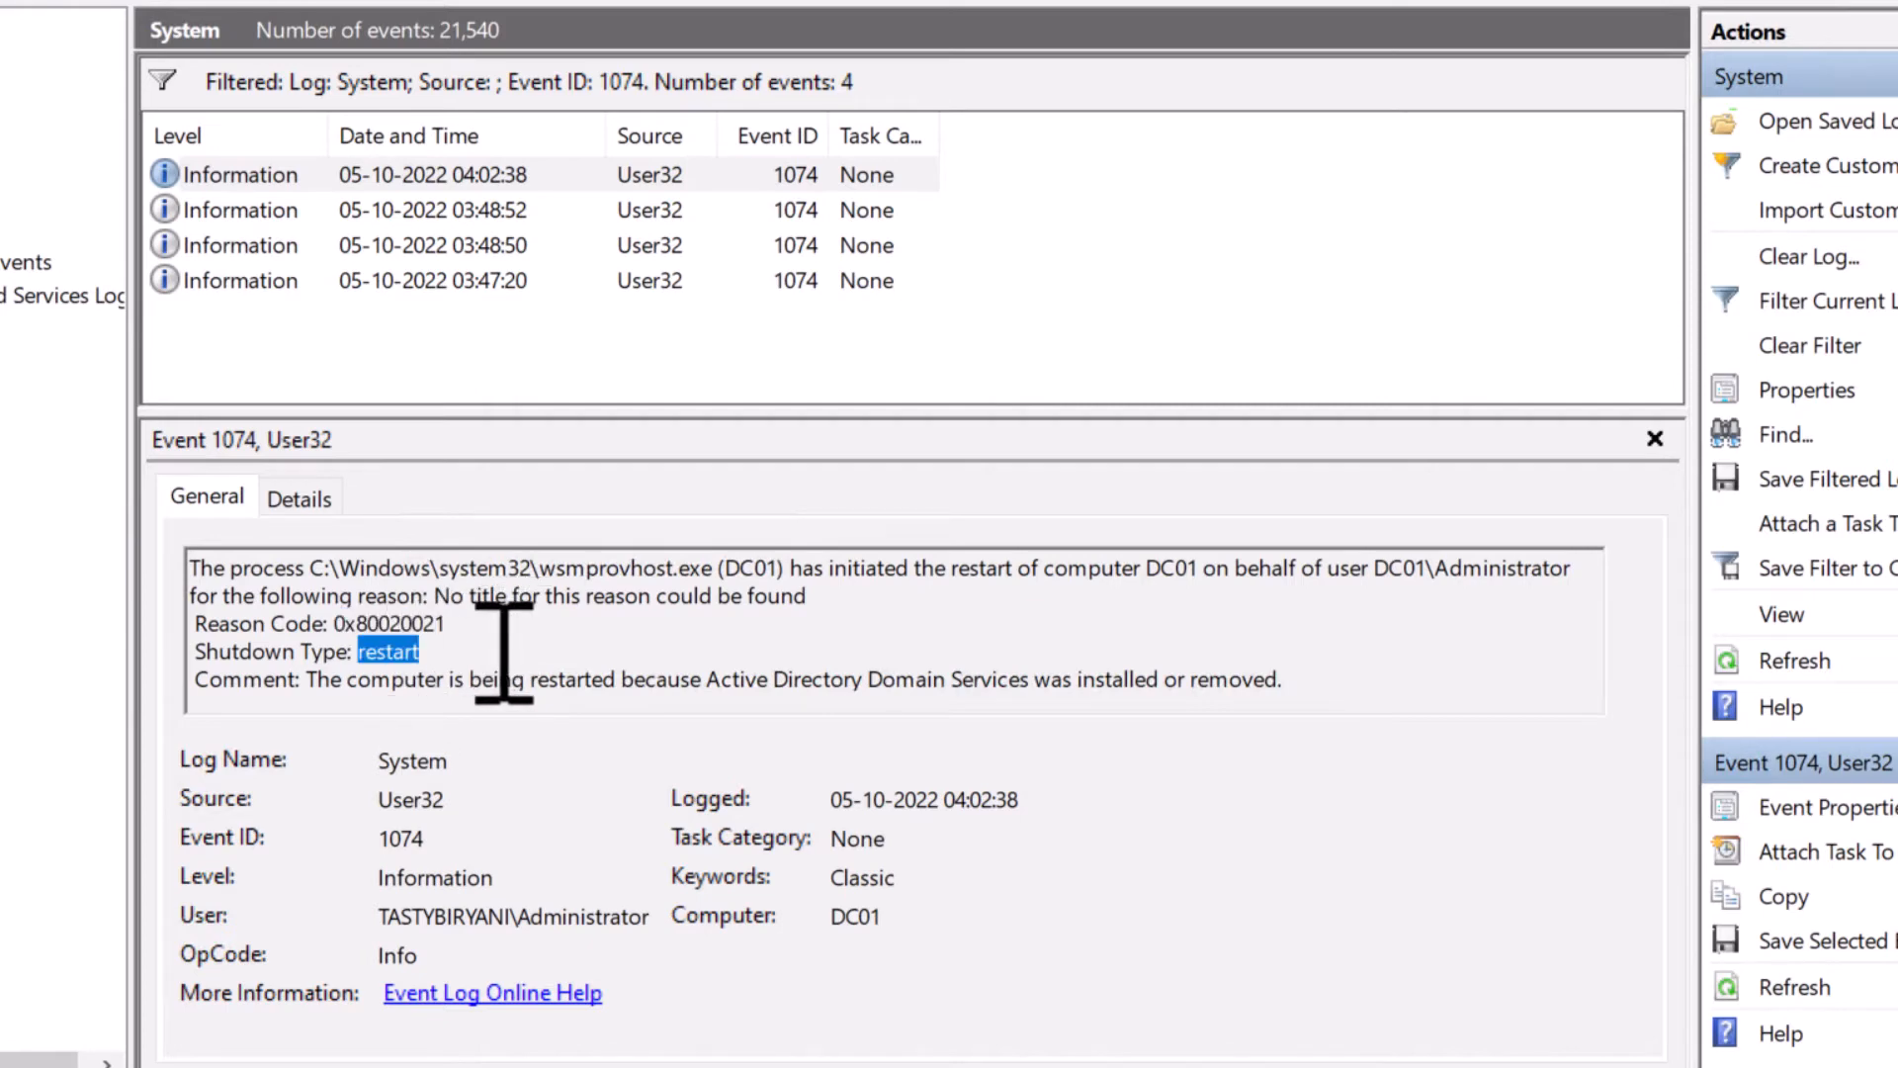
pyautogui.click(1285, 679)
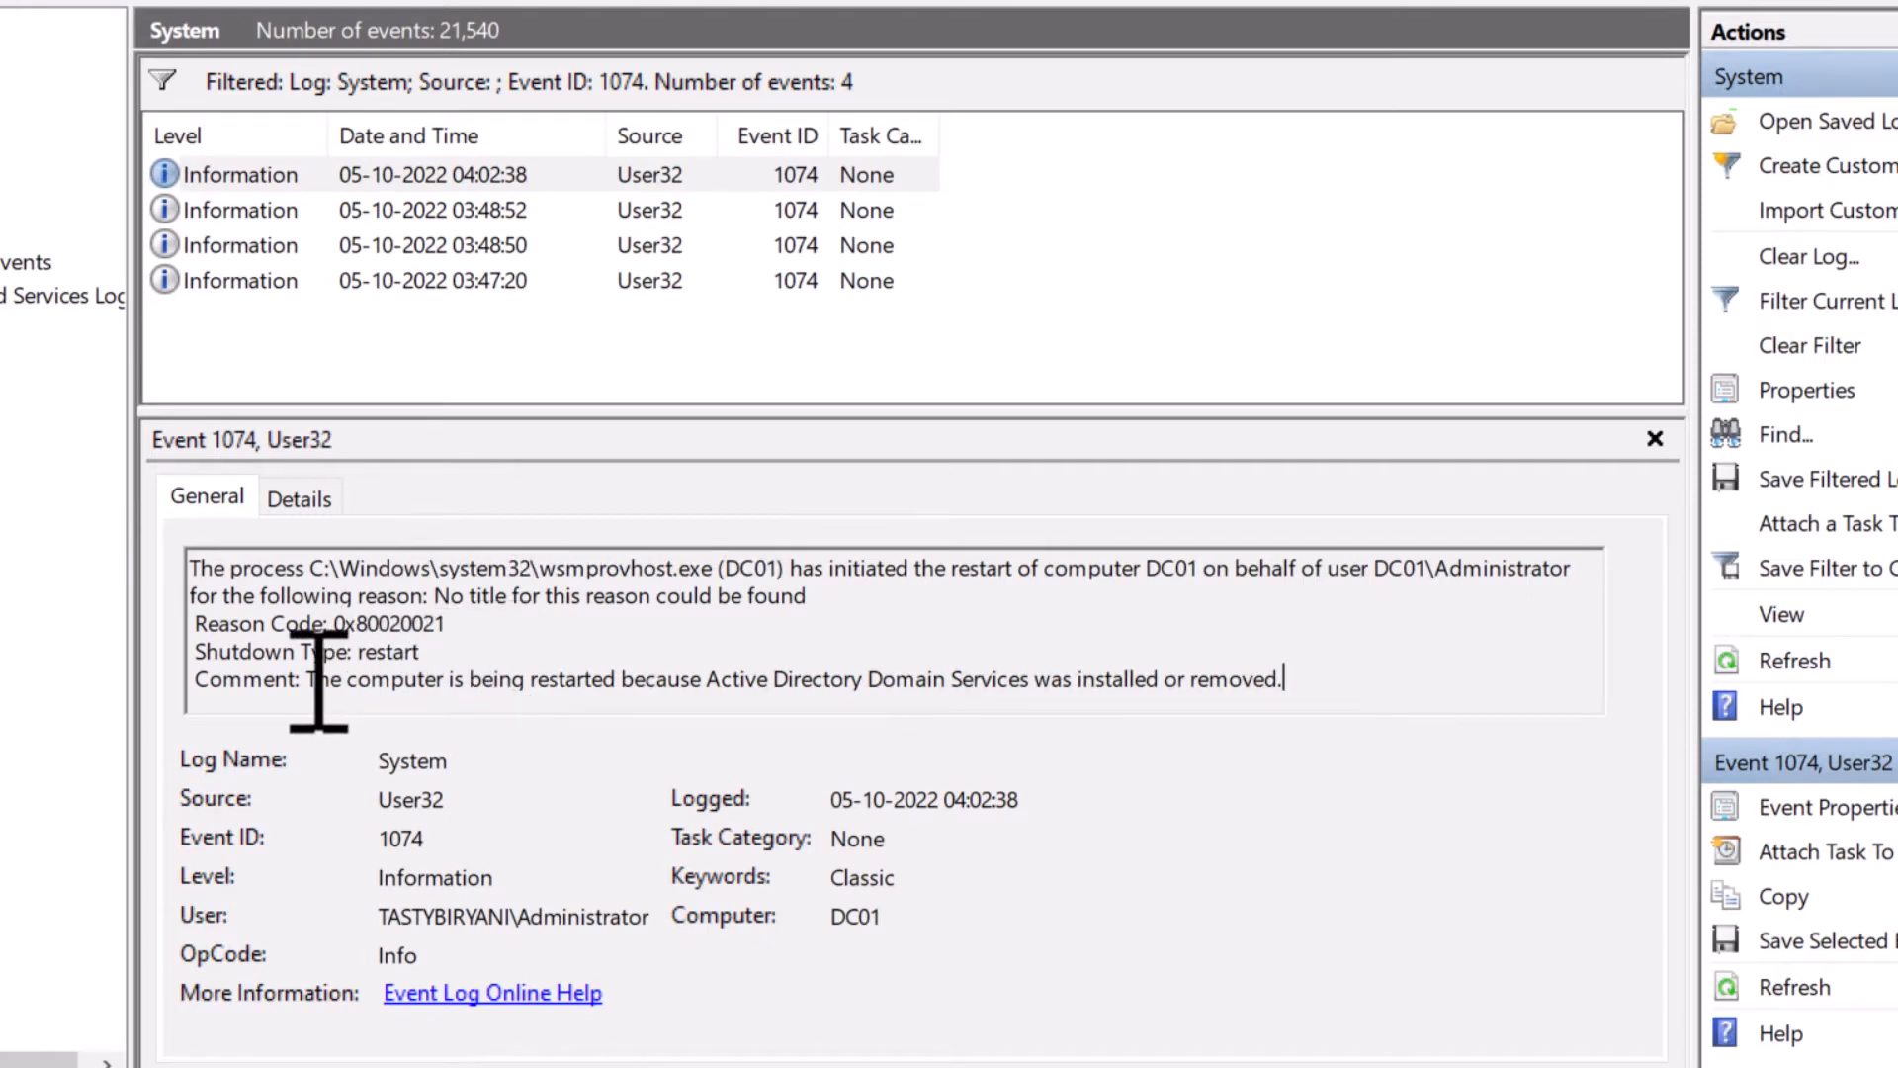
pyautogui.moveTo(307, 681); pyautogui.dragTo(1250, 675)
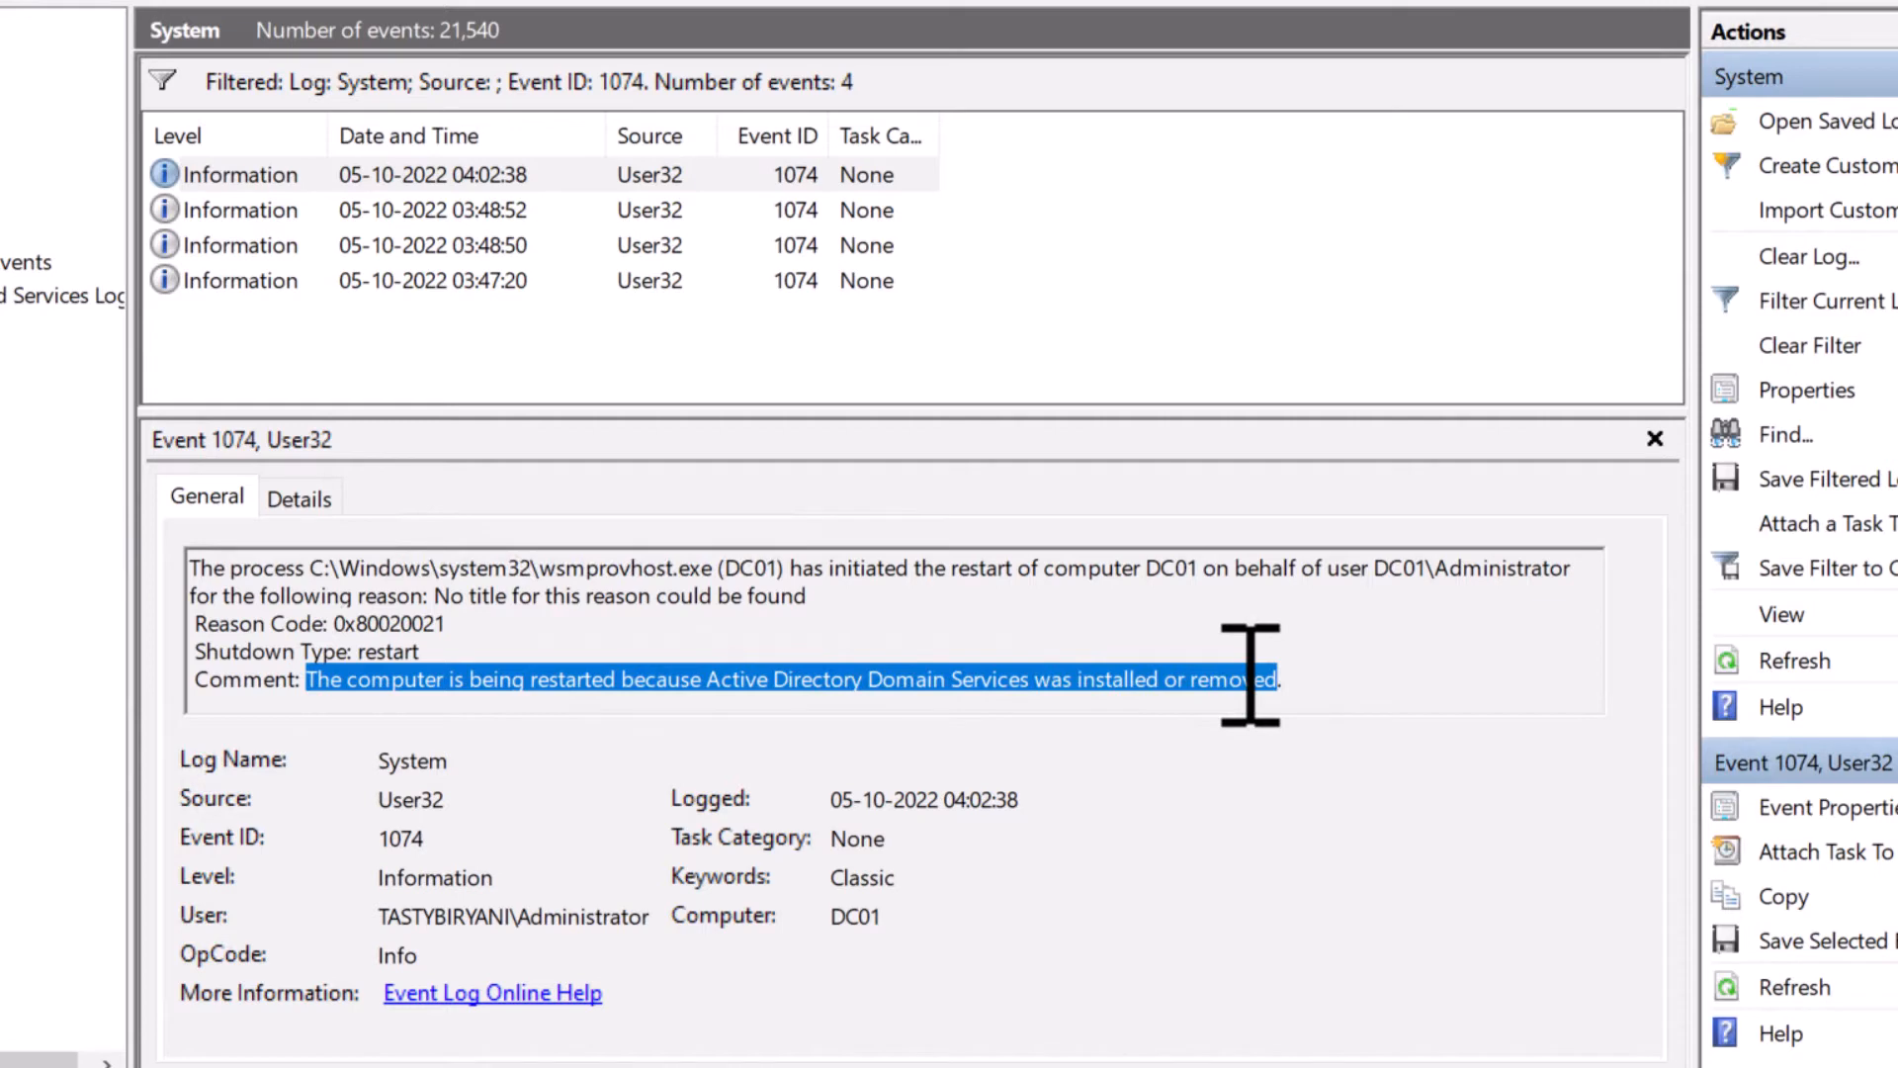
pyautogui.moveTo(1250, 676); pyautogui.dragTo(1254, 674)
# Step: Highlight winlogon.exe, NT AUTHORITY\SYSTEM, reason code 0x500ff, restart type and empty comment of the 03:48:52 event
pyautogui.click(570, 216)
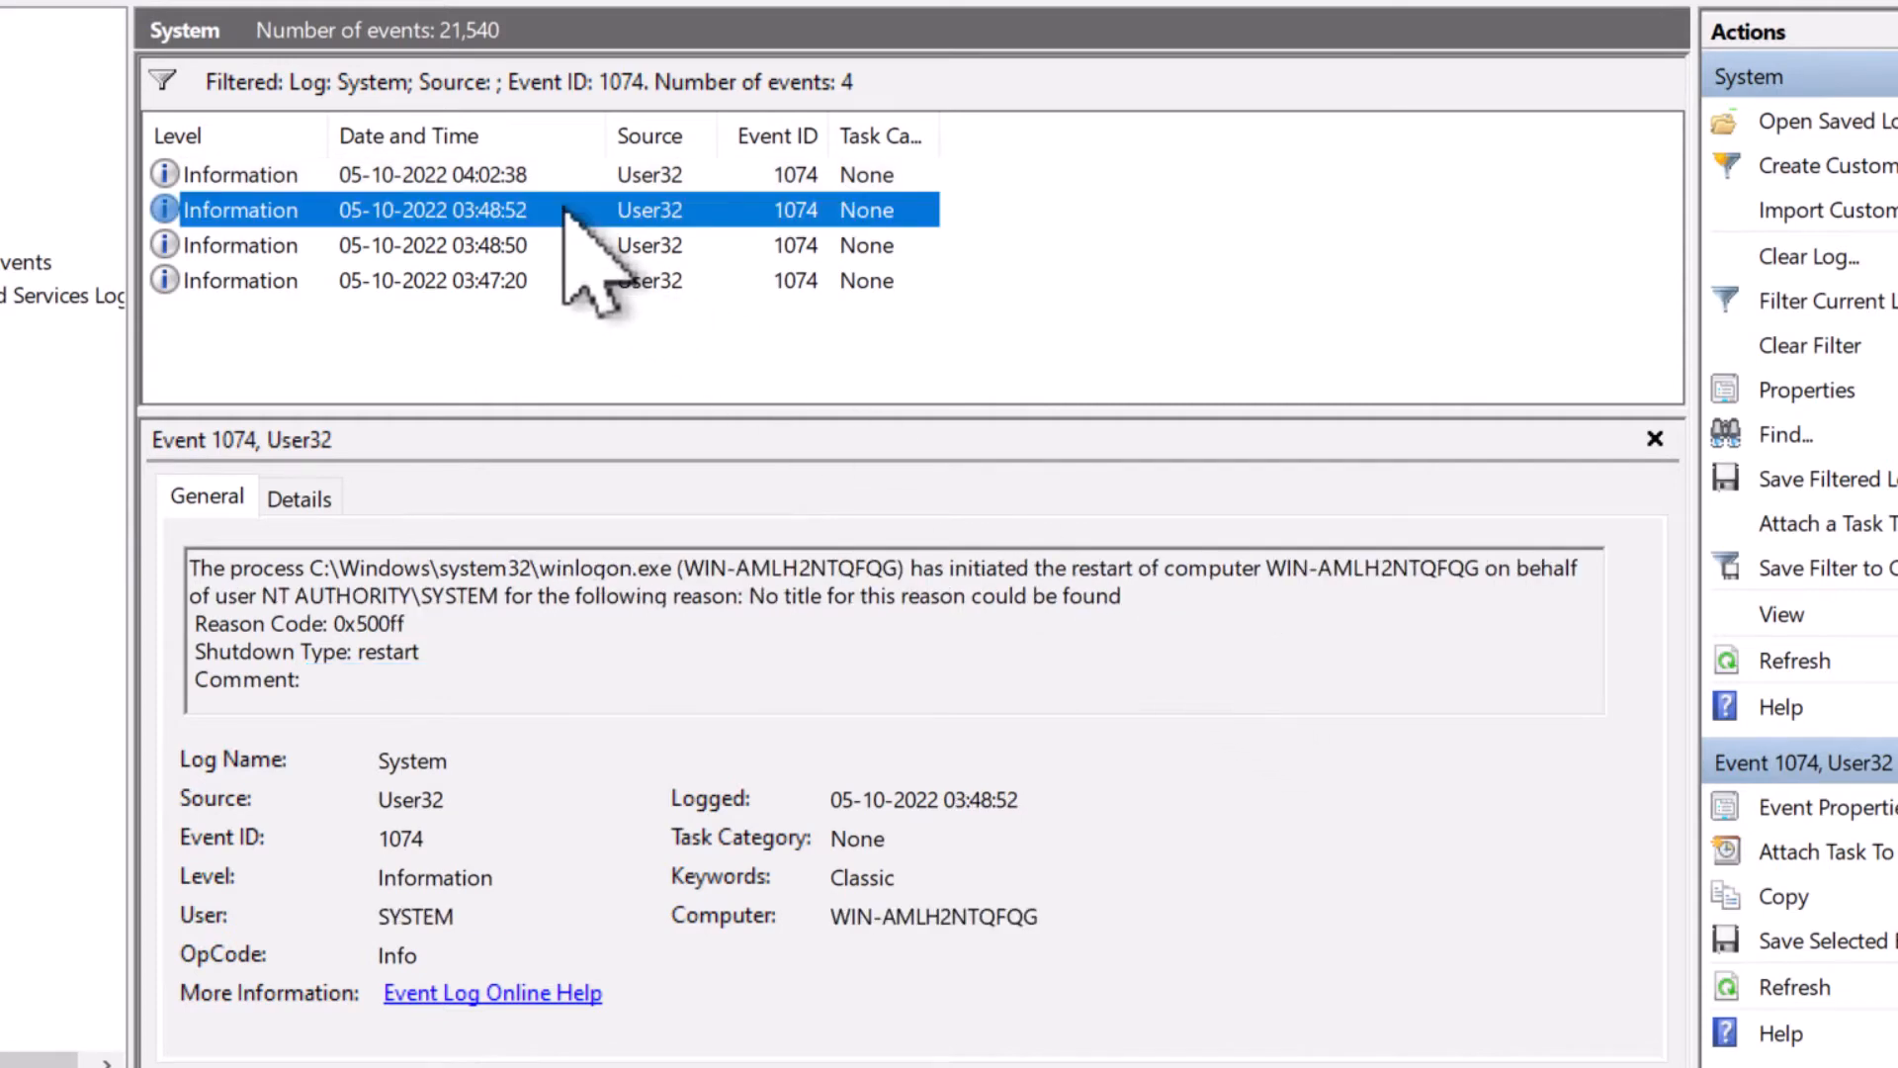
pyautogui.doubleClick(601, 569)
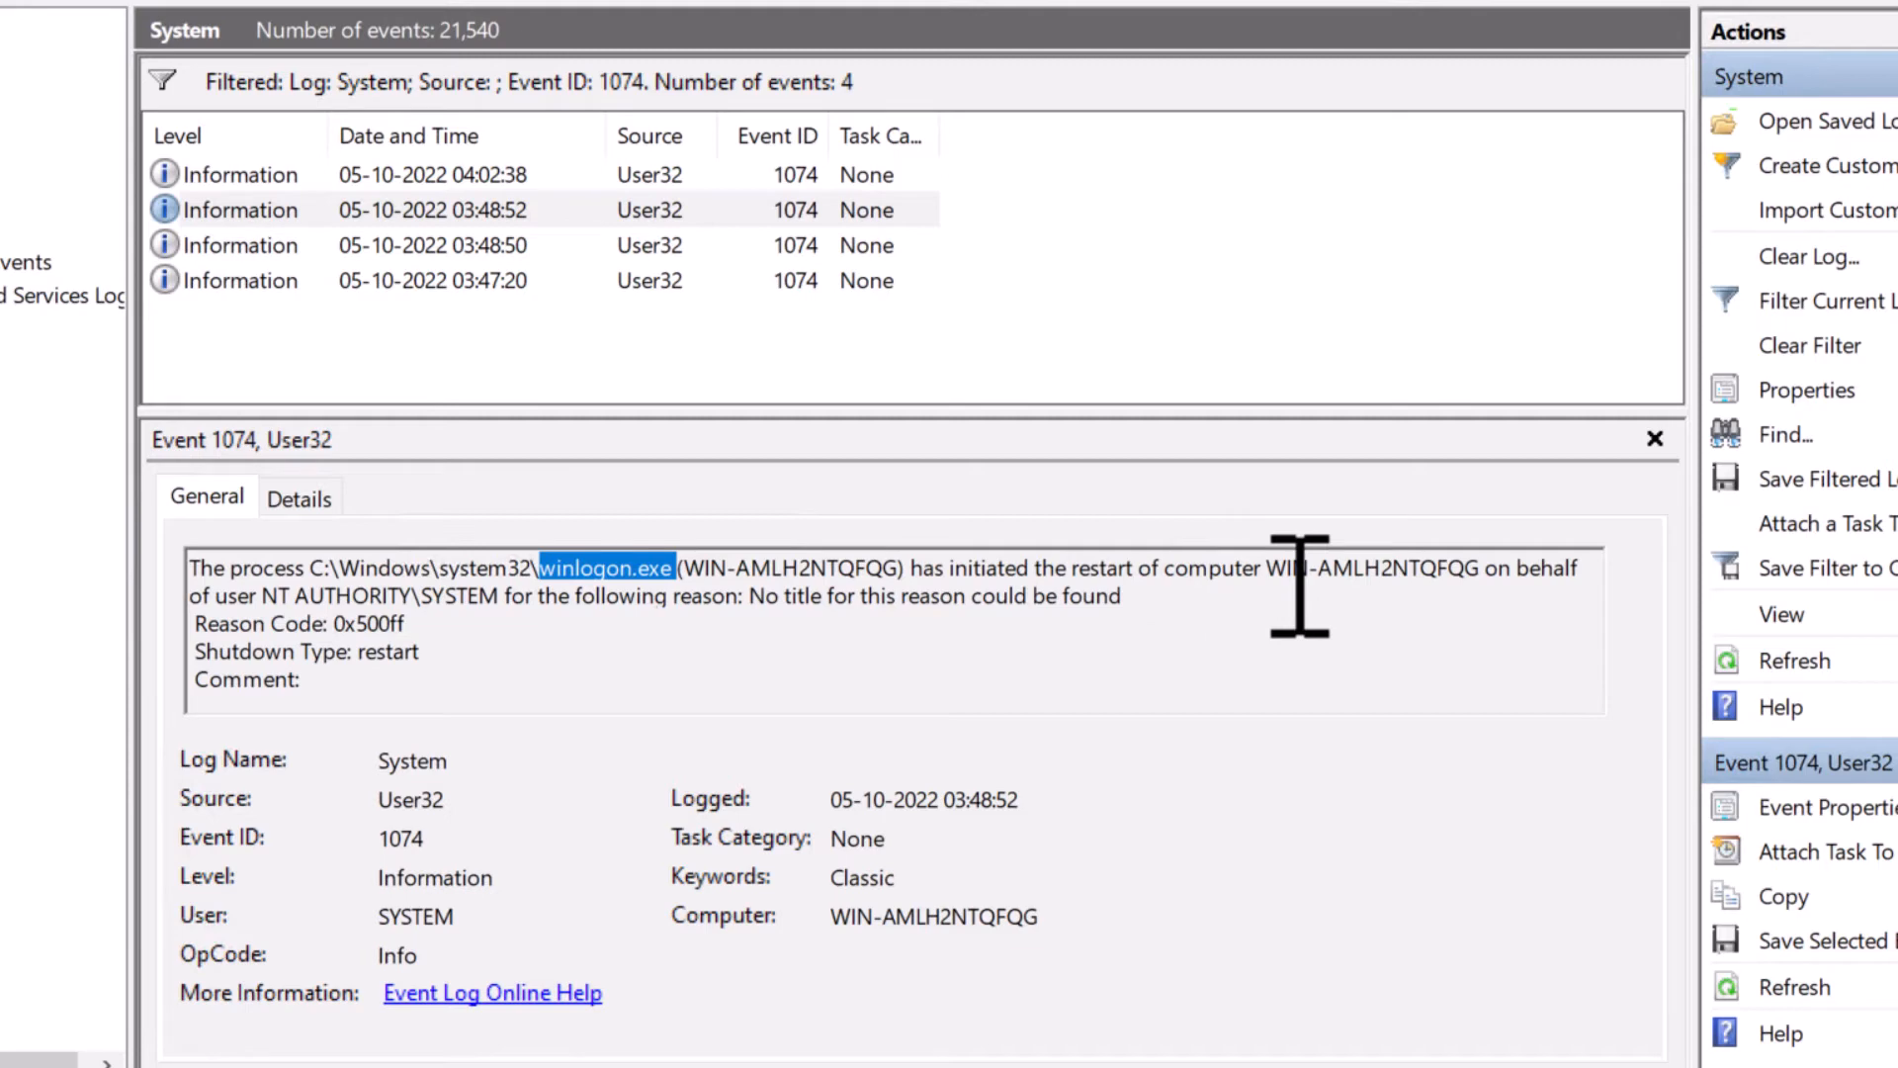
pyautogui.moveTo(264, 597); pyautogui.dragTo(506, 597)
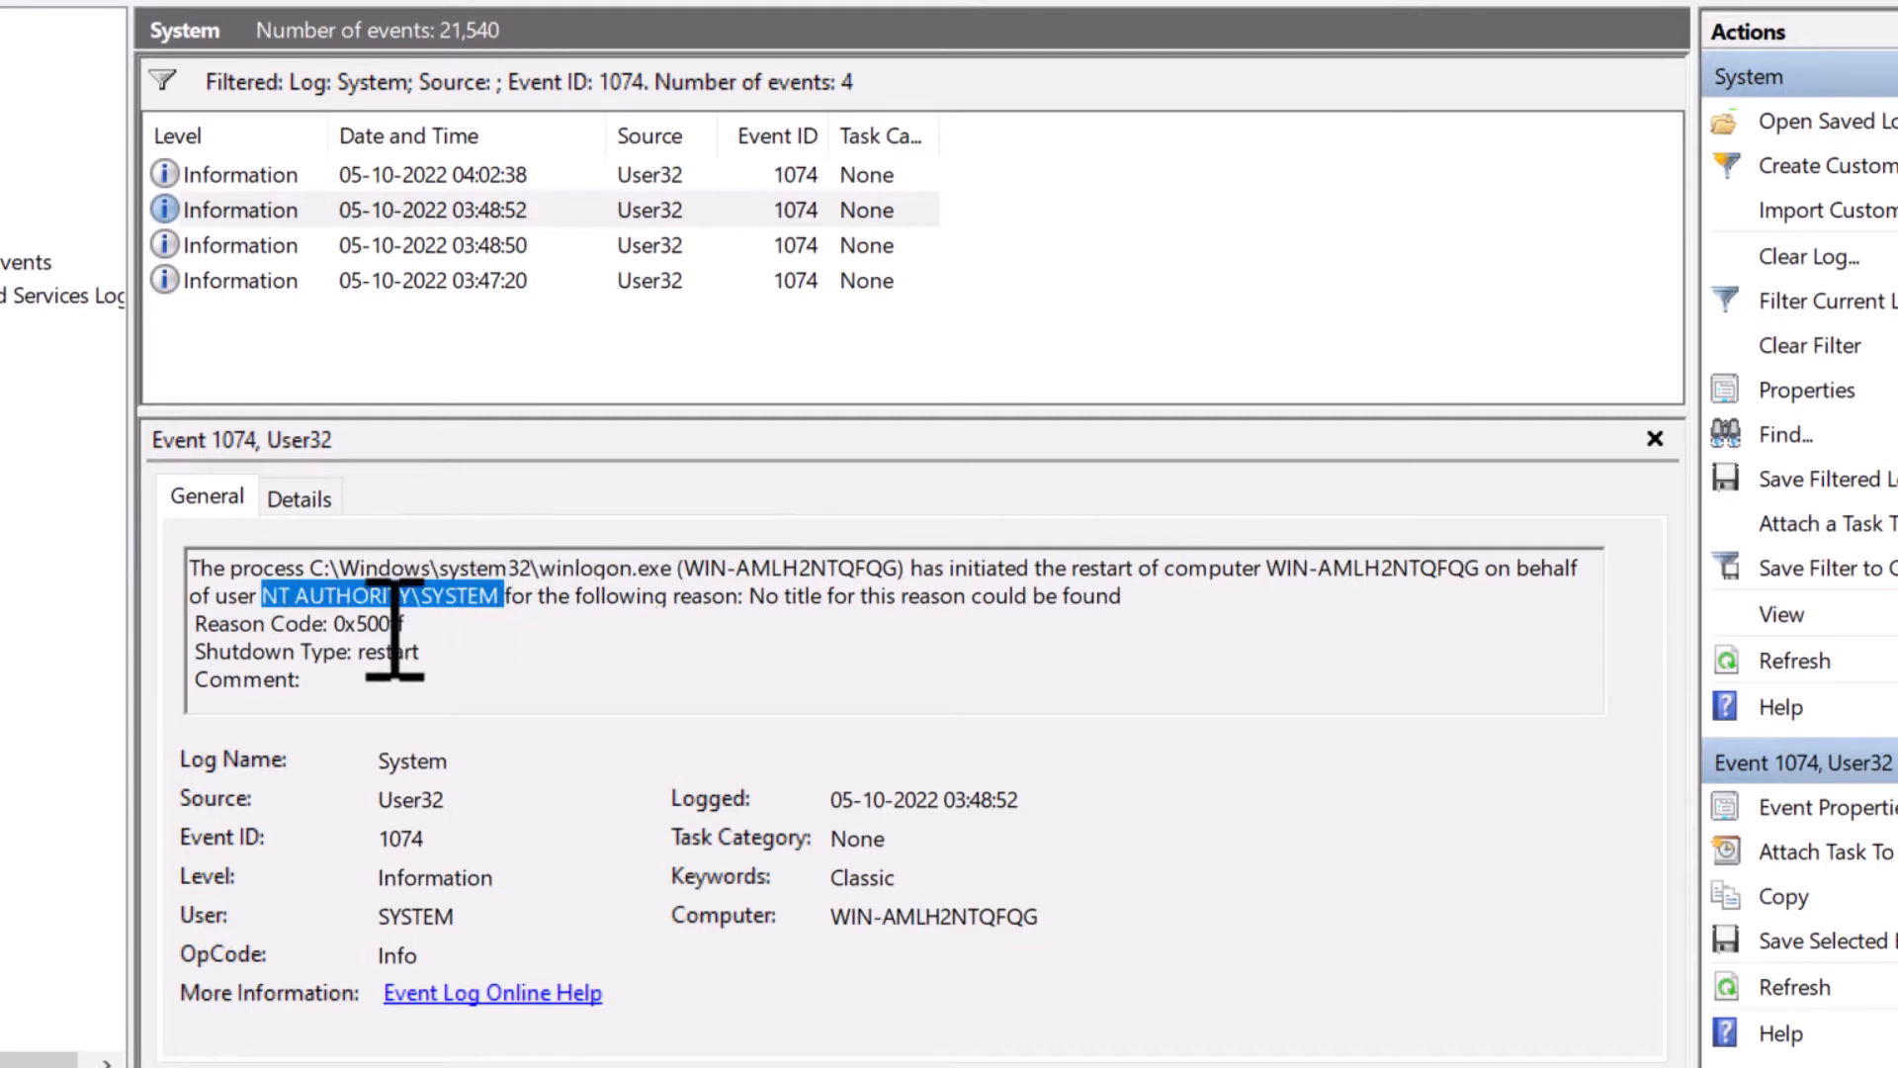
pyautogui.doubleClick(364, 623)
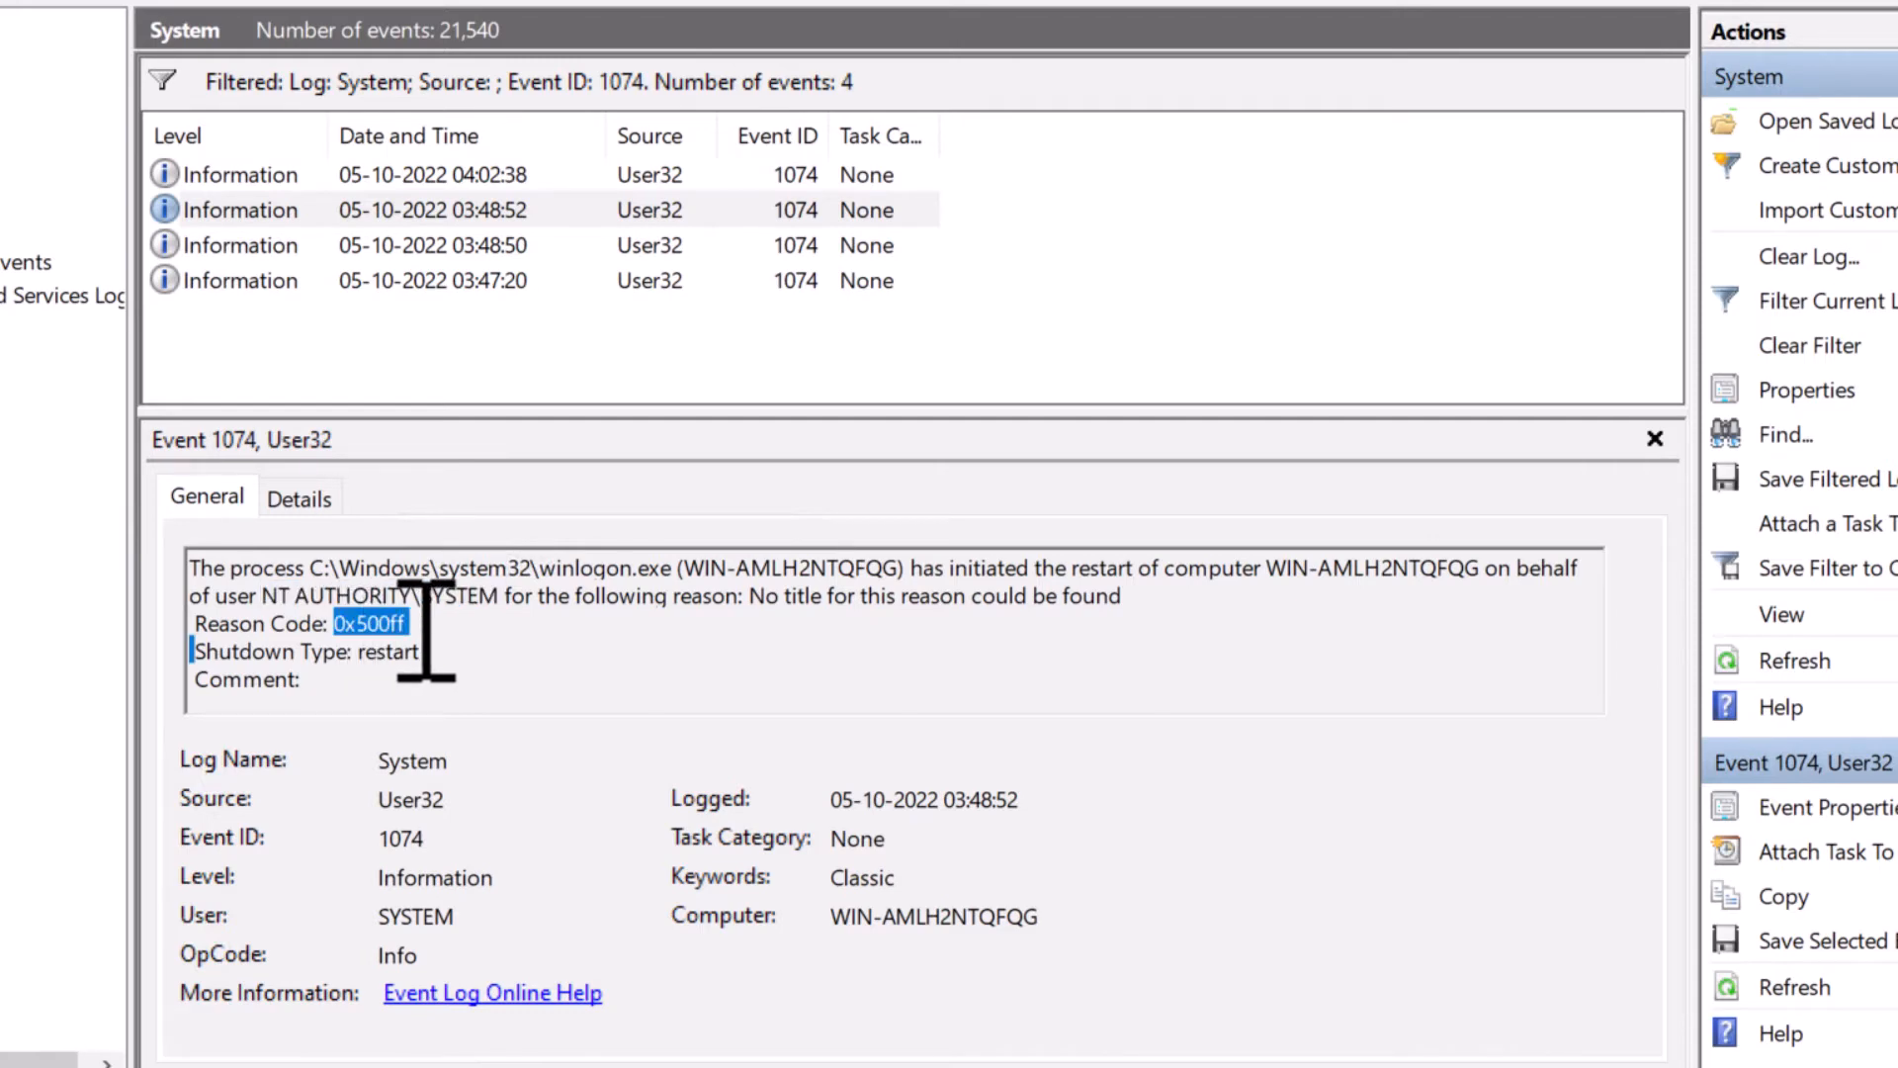
pyautogui.doubleClick(389, 652)
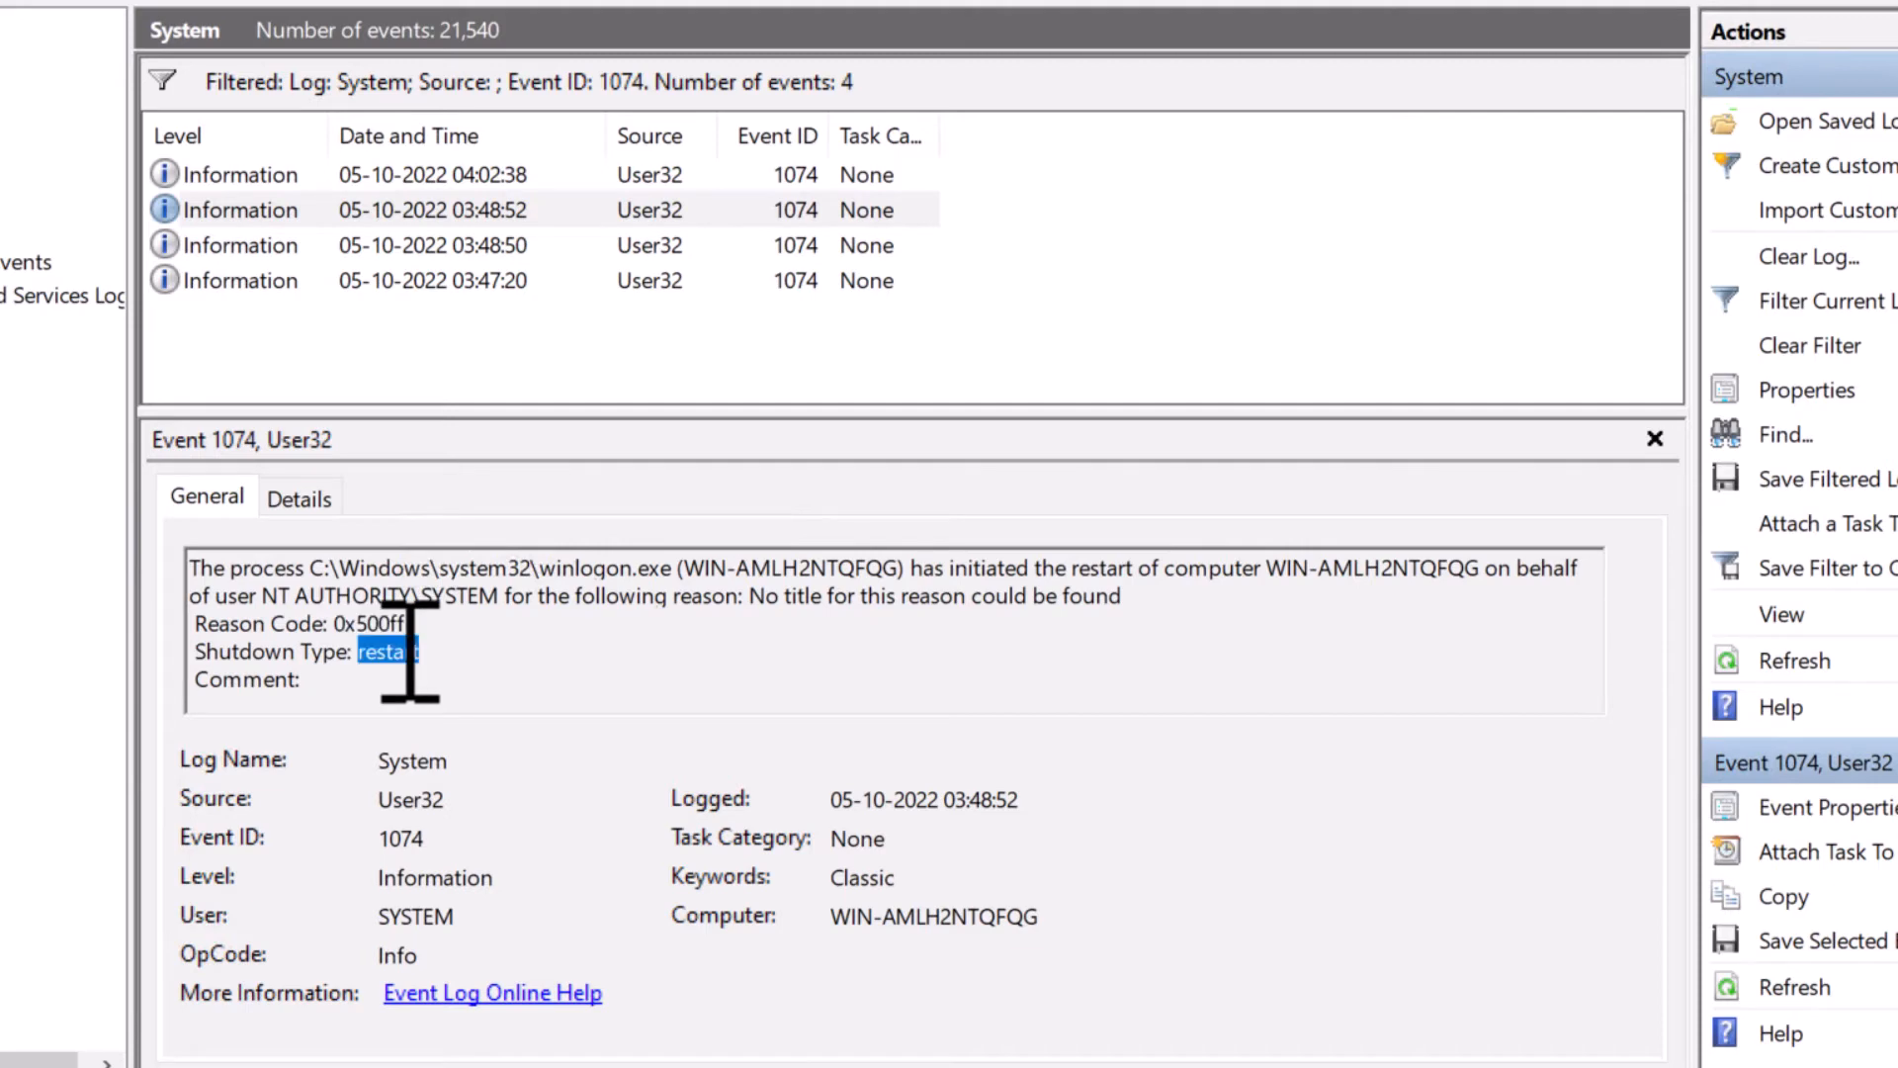
pyautogui.doubleClick(250, 679)
pyautogui.doubleClick(368, 623)
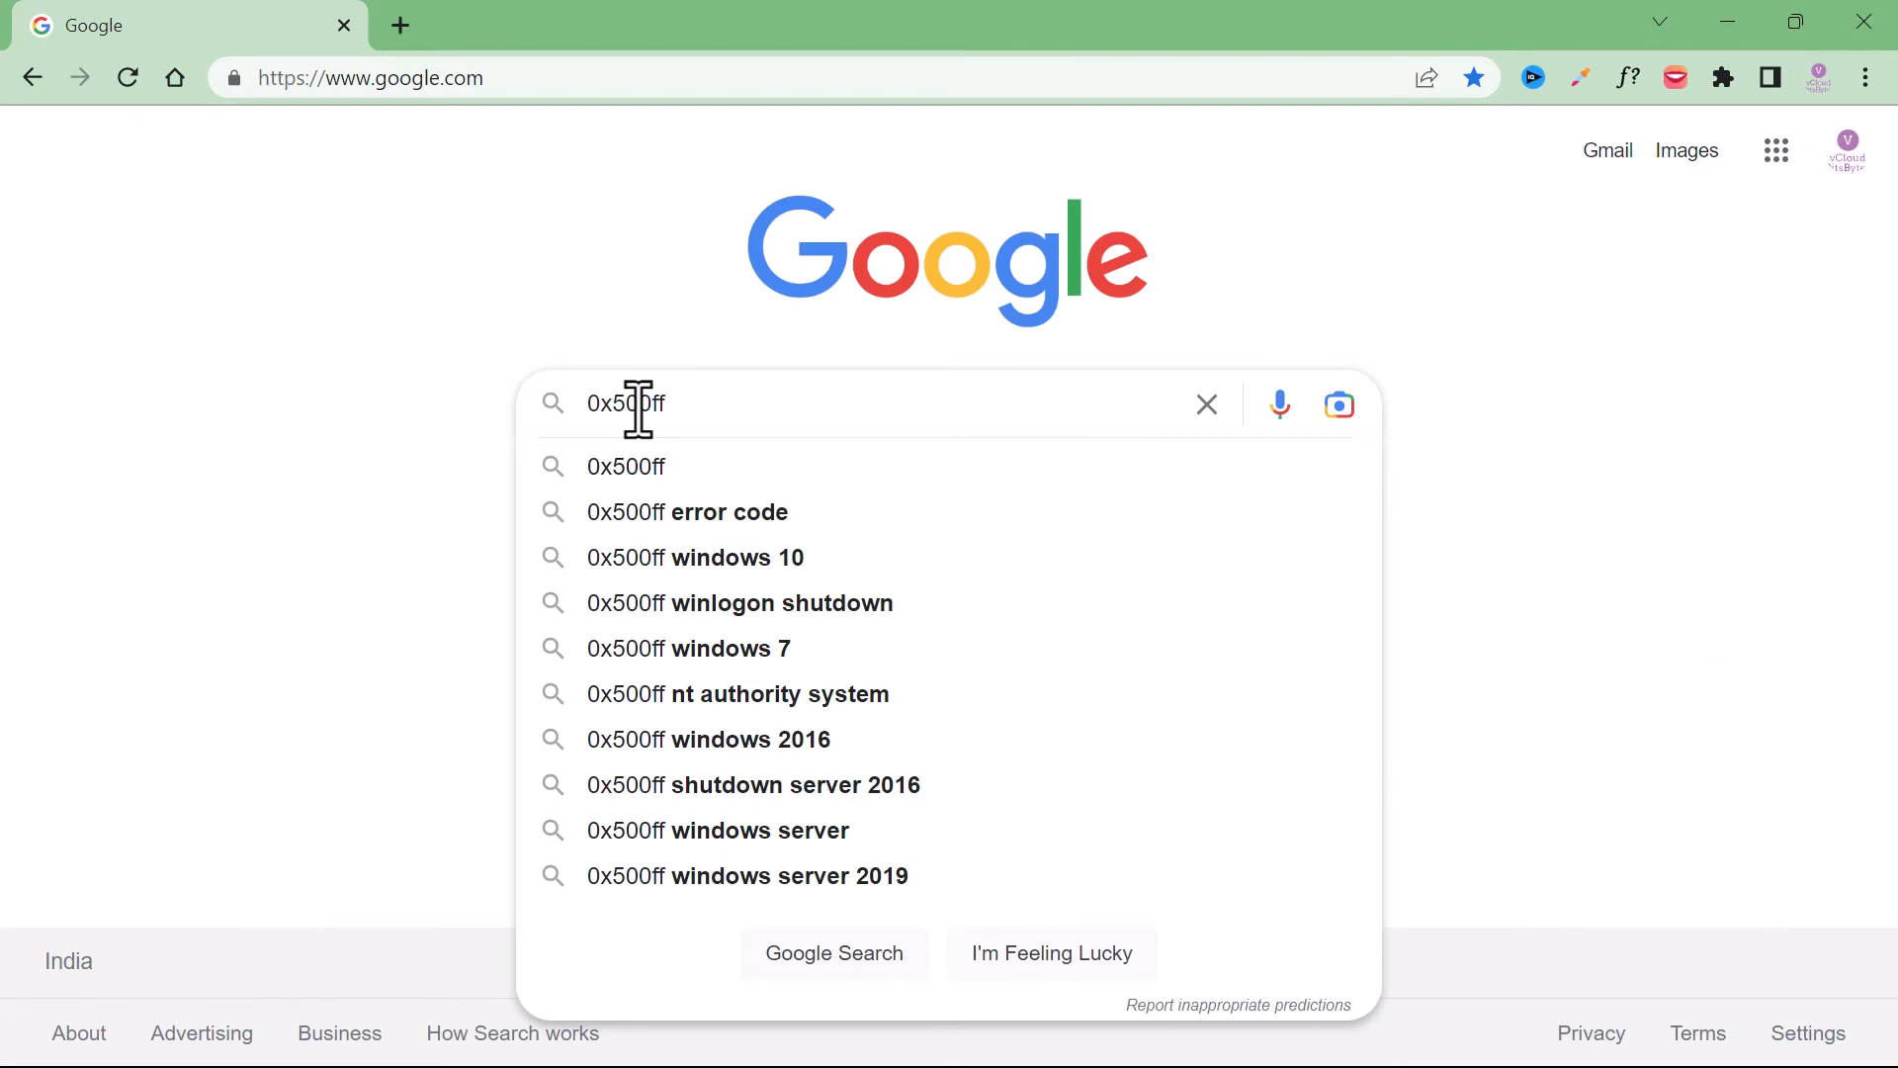
# Step: Search Google for 0x500ff and highlight the System Failure explanation in the results
pyautogui.press('Return')
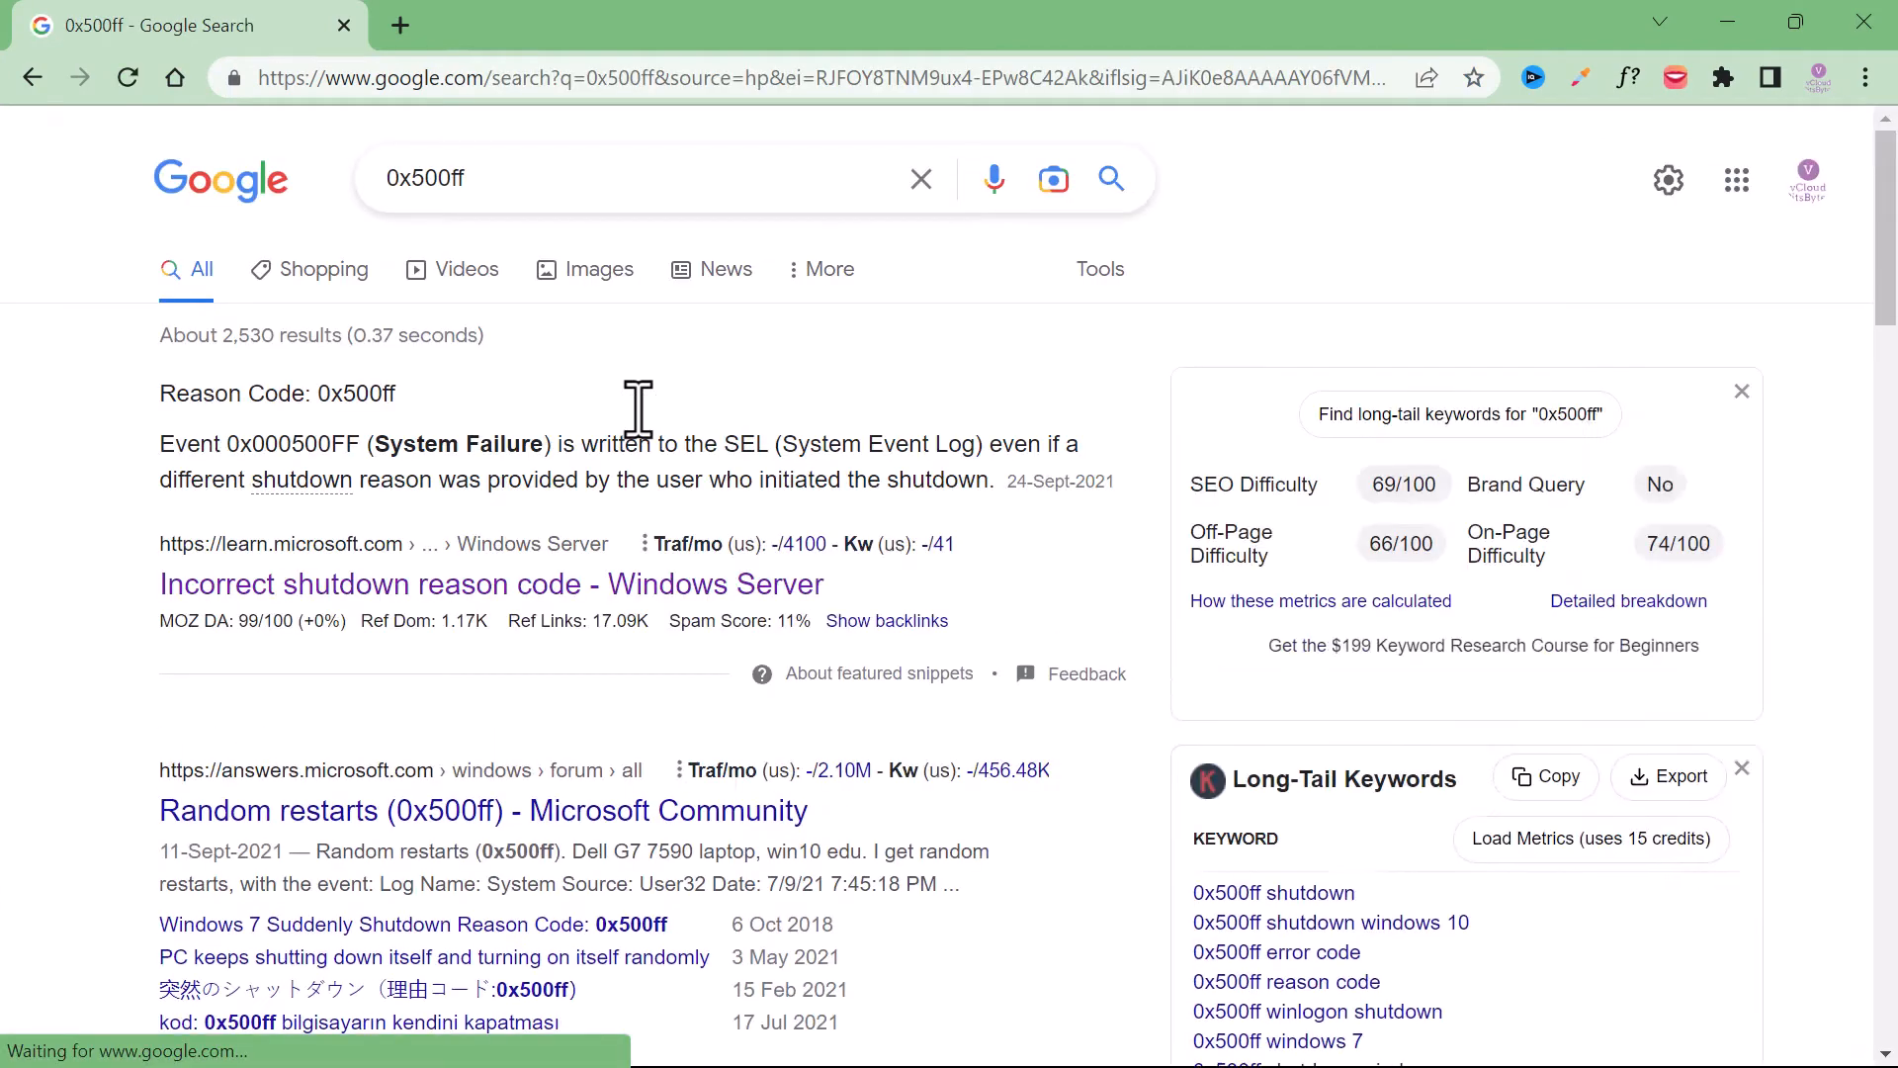
pyautogui.moveTo(374, 443); pyautogui.dragTo(549, 452)
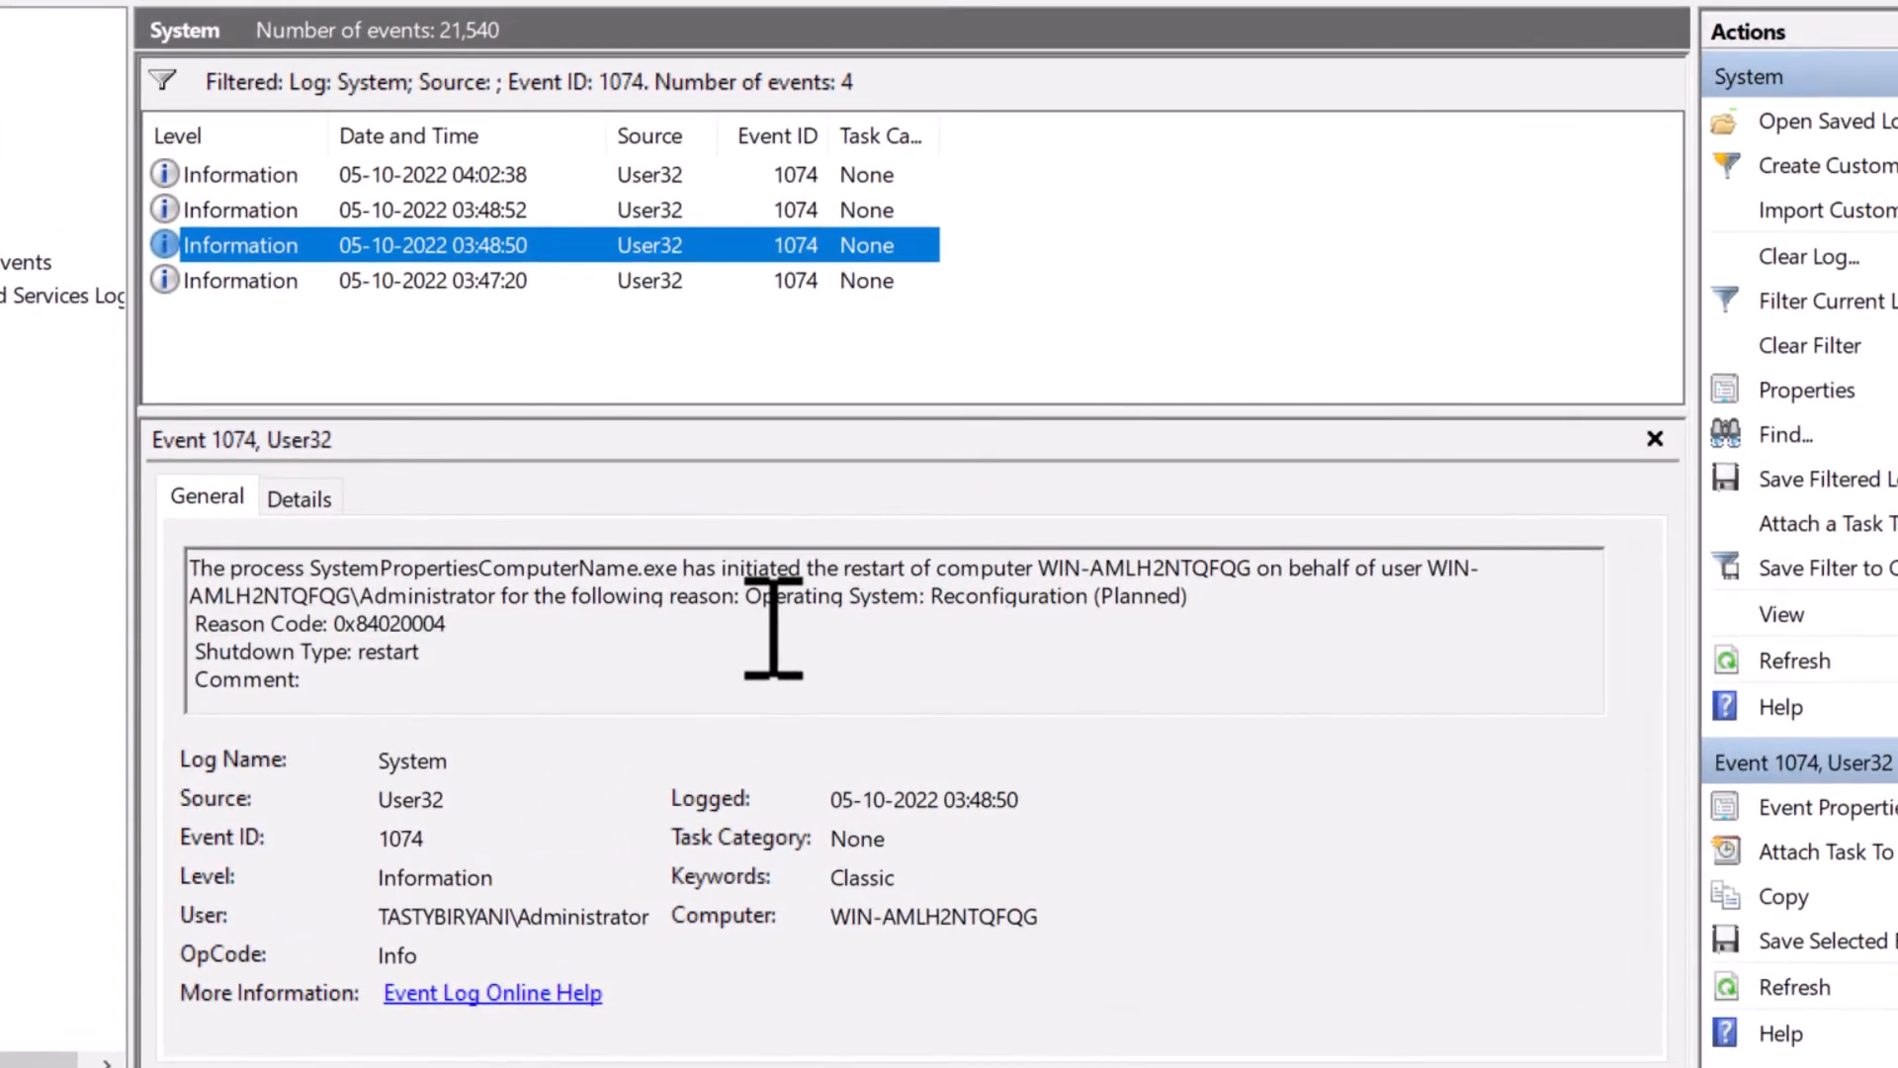
# Step: Highlight the 03:48:50 event's planned reconfiguration reason, code 0x84020004 and requesting user
pyautogui.moveTo(779, 586); pyautogui.dragTo(1065, 585)
pyautogui.moveTo(934, 621); pyautogui.dragTo(1201, 608)
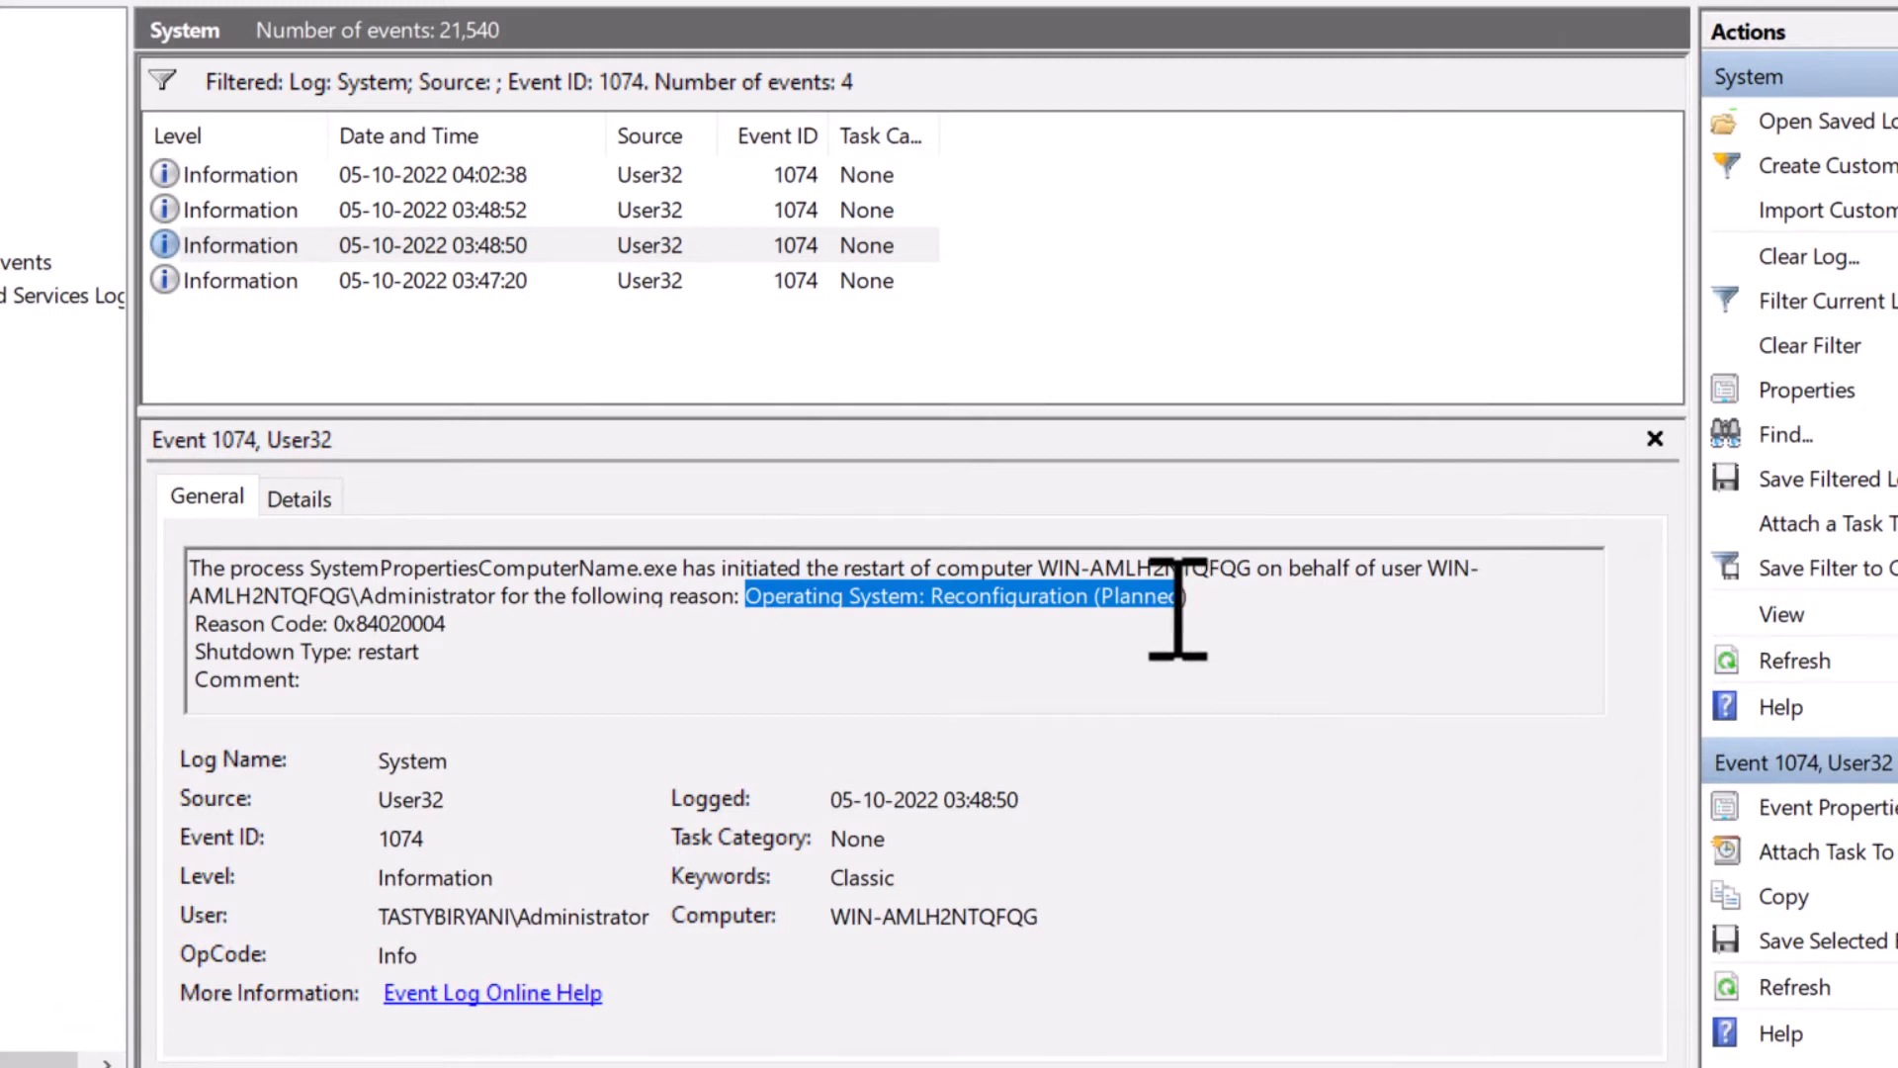
pyautogui.moveTo(335, 623); pyautogui.dragTo(448, 623)
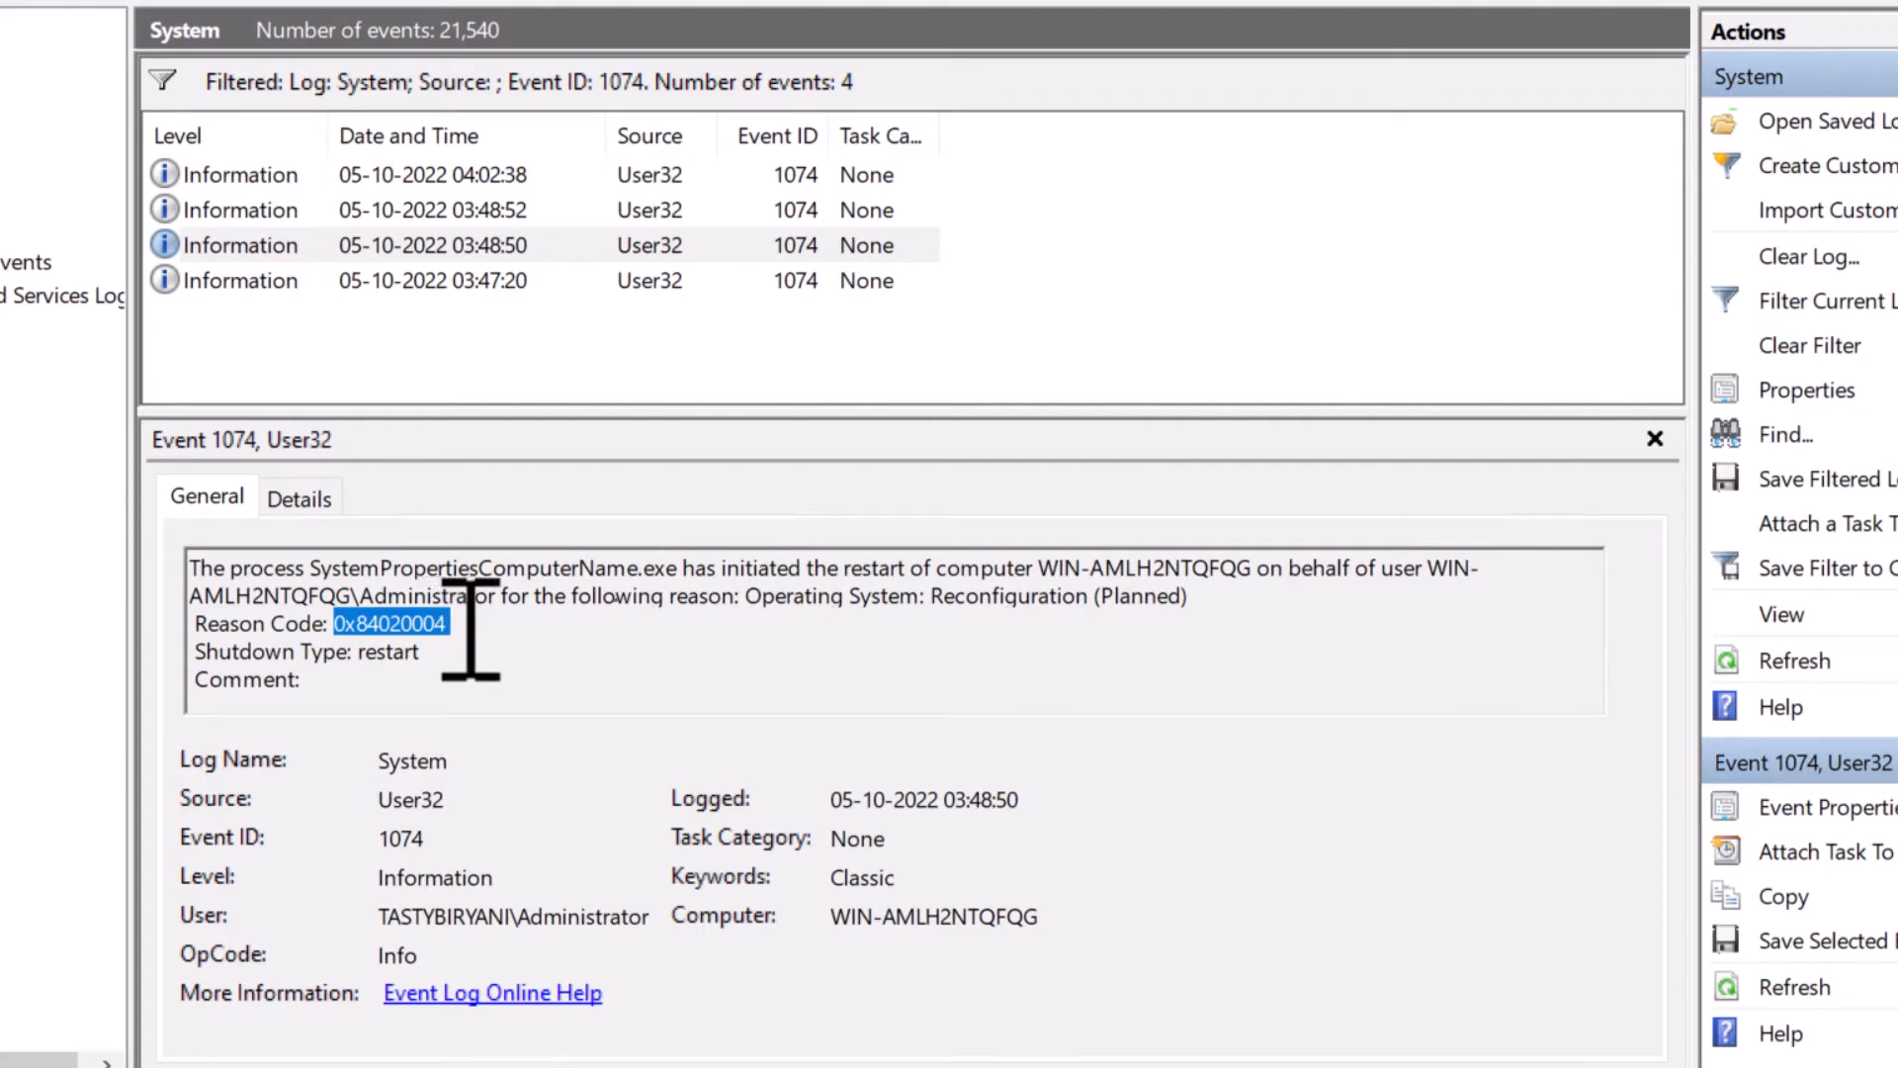
pyautogui.doubleClick(446, 916)
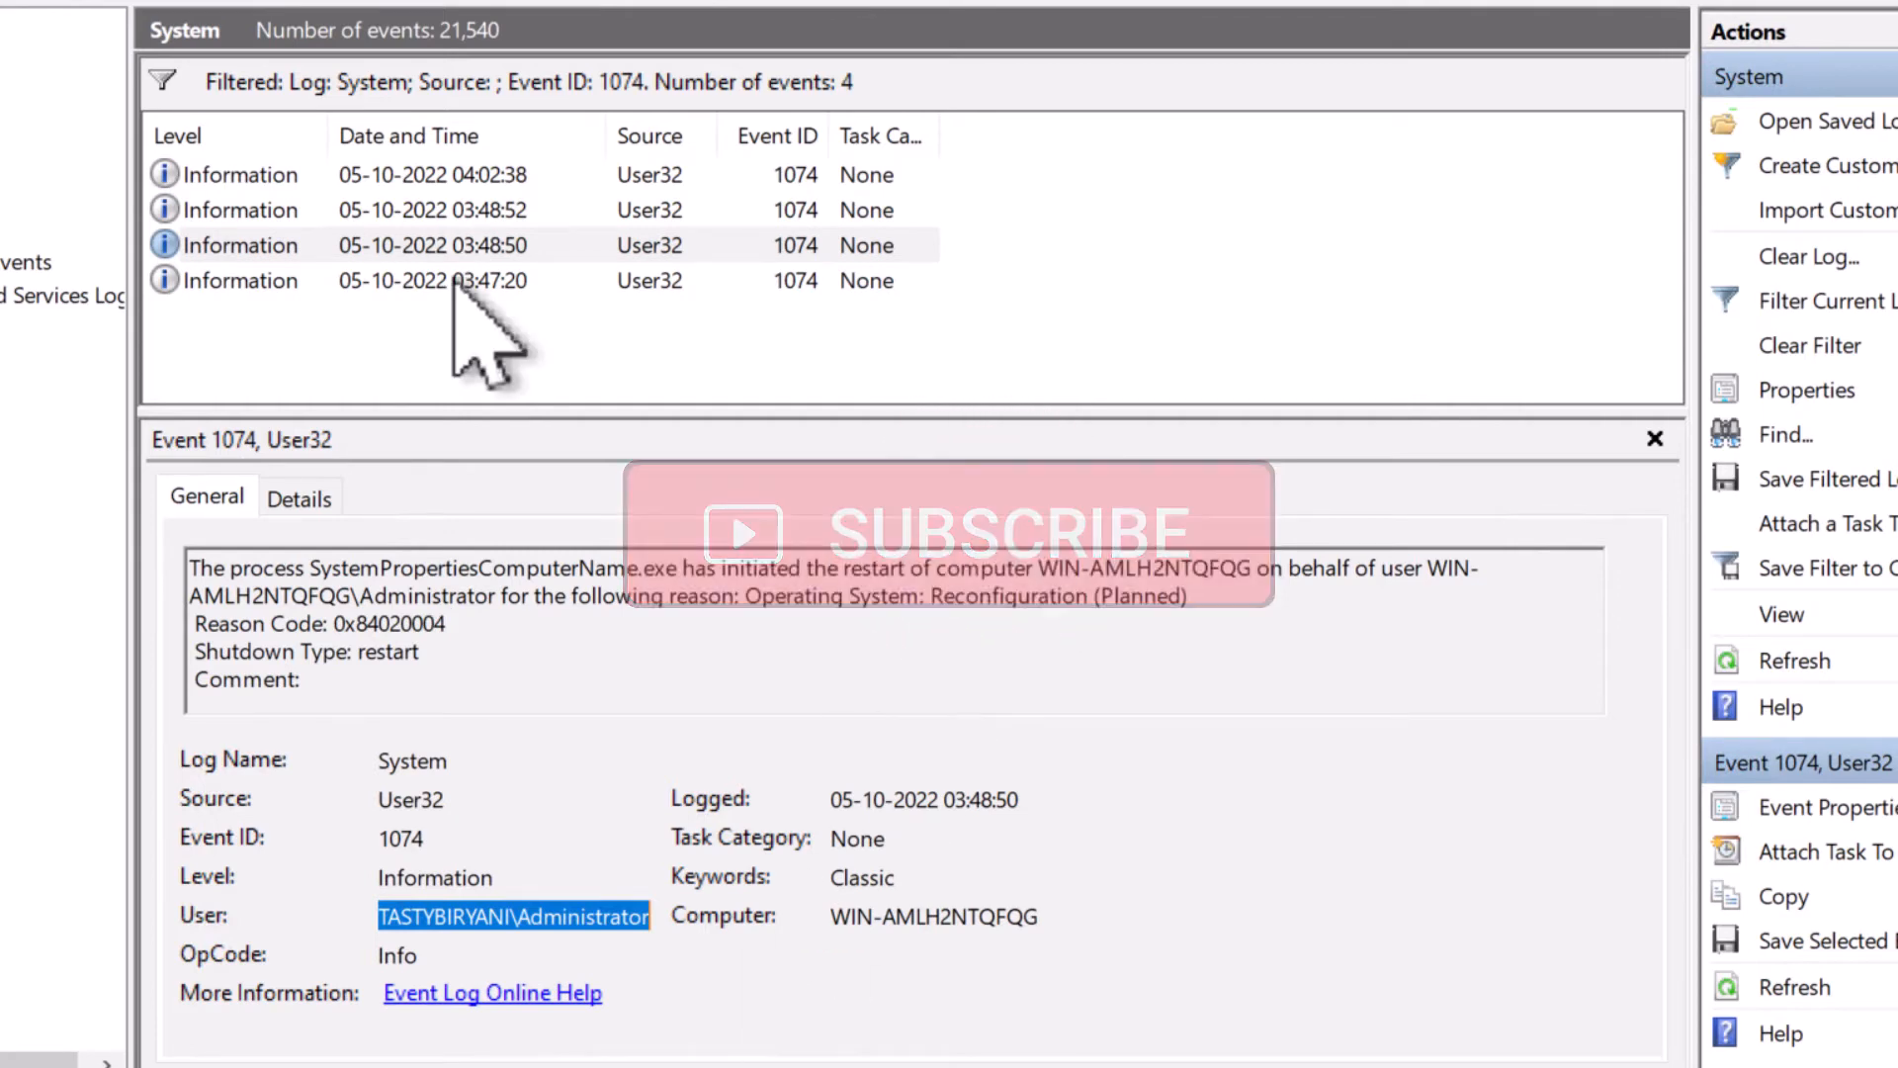
# Step: Select the 03:47:20 event and highlight its Operating System: Upgrade (Planned) reason and code 0x80020003
pyautogui.click(465, 283)
pyautogui.moveTo(645, 597); pyautogui.dragTo(1055, 597)
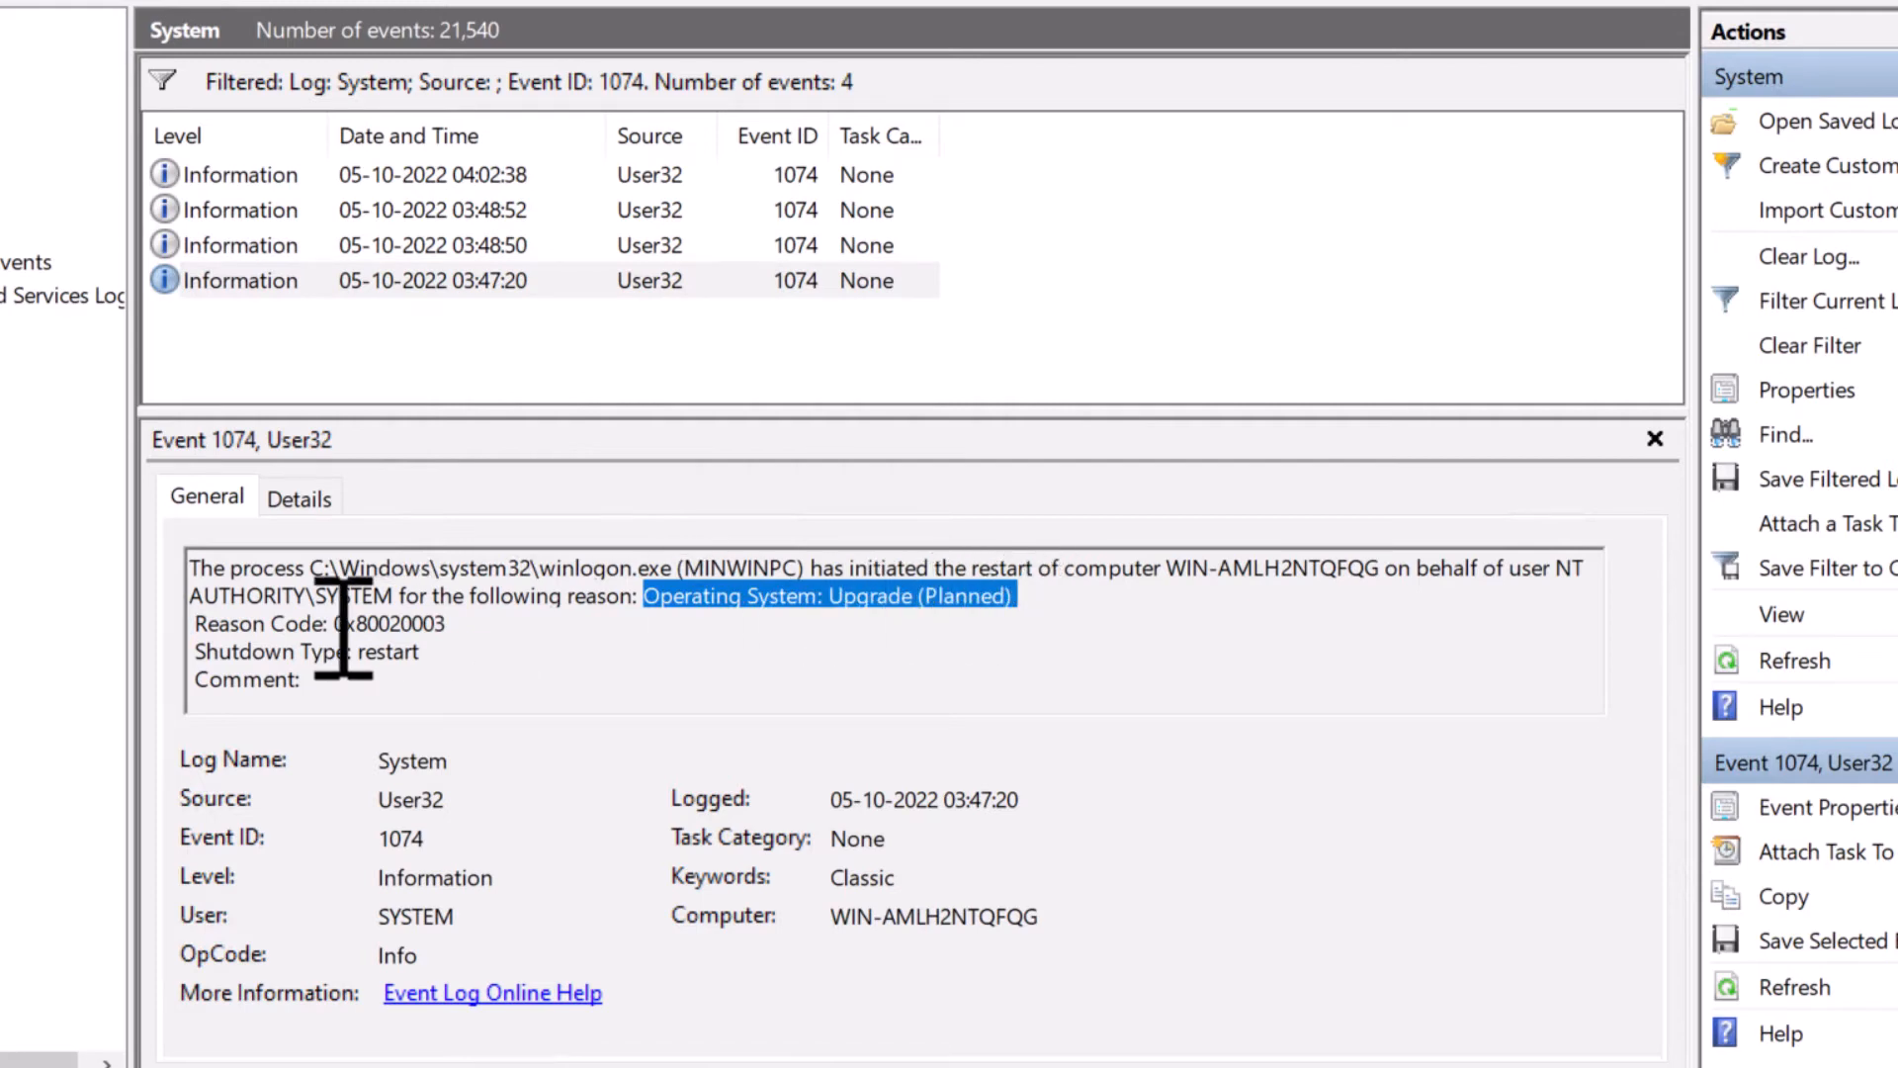
pyautogui.moveTo(336, 623); pyautogui.dragTo(453, 623)
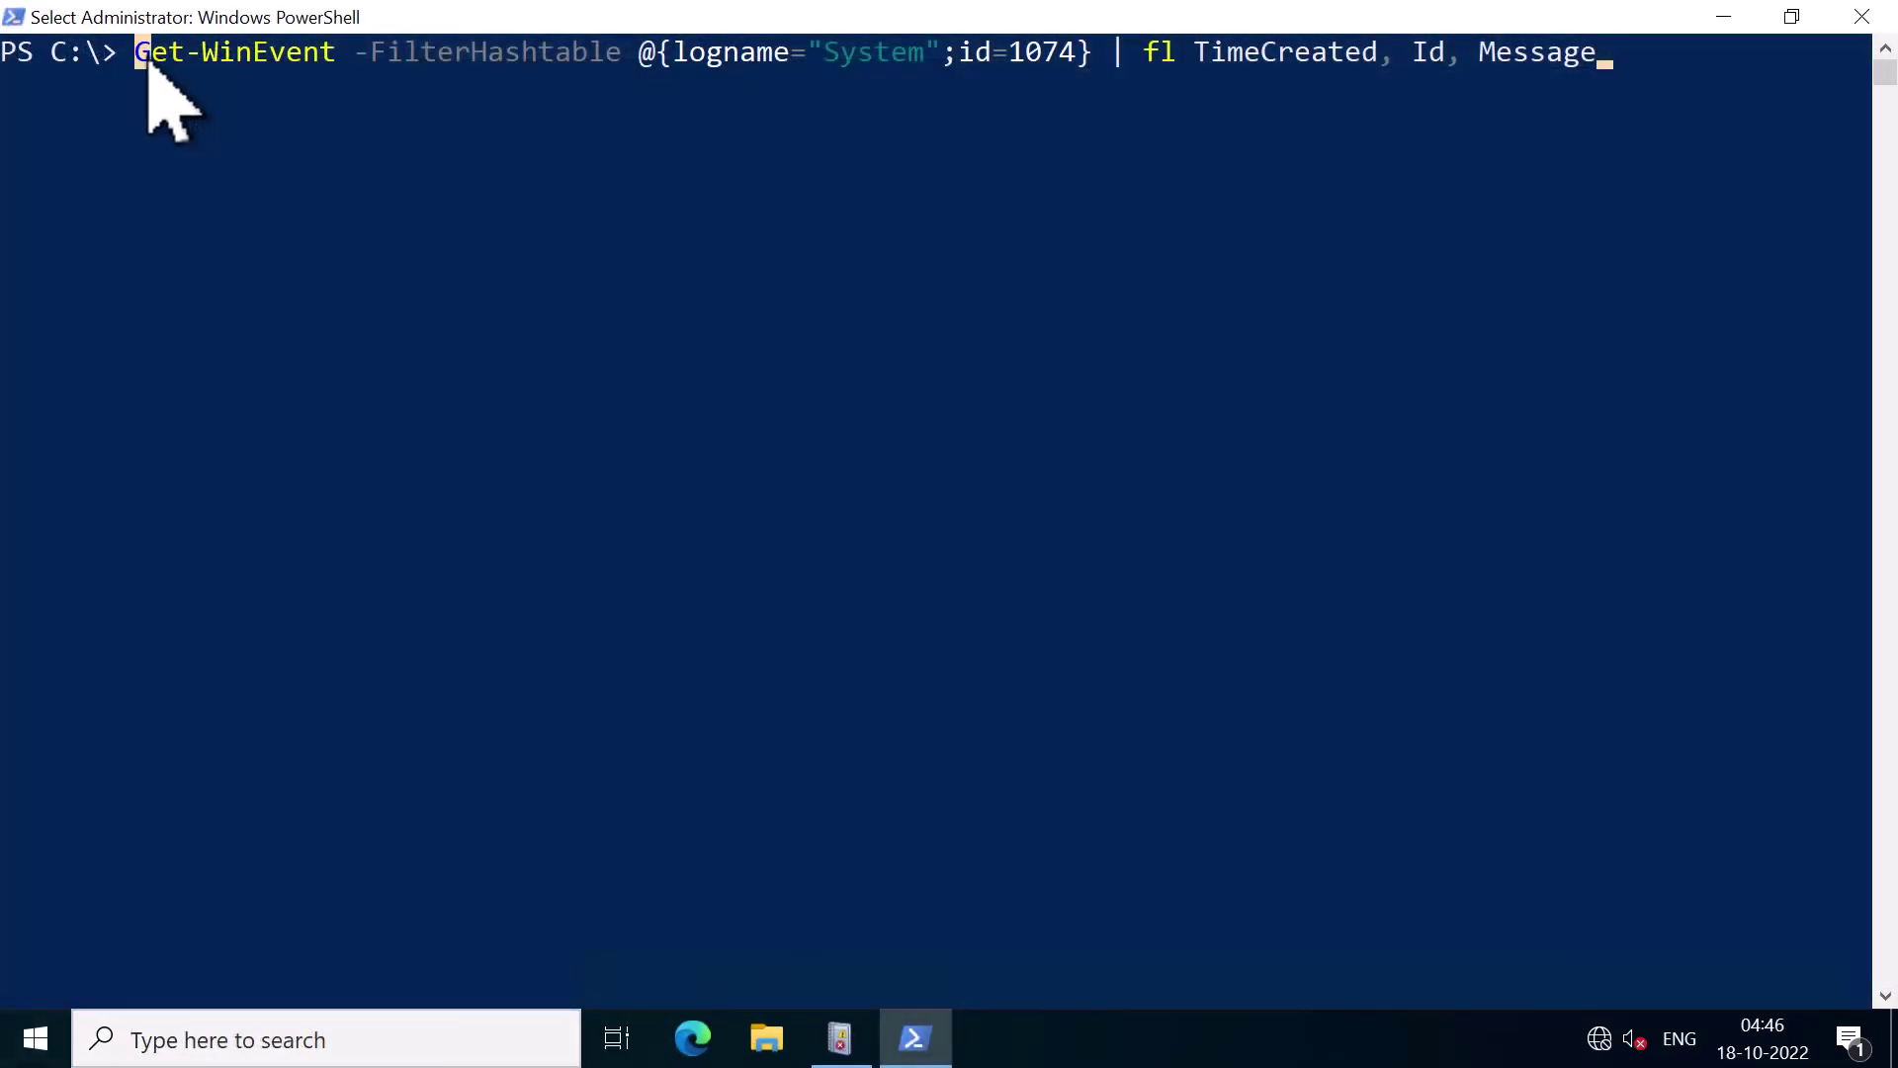
# Step: Point out Get-WinEvent and the TimeCreated, Id, Message fields, then run the event 1074 query
pyautogui.moveTo(138, 52); pyautogui.dragTo(1110, 52)
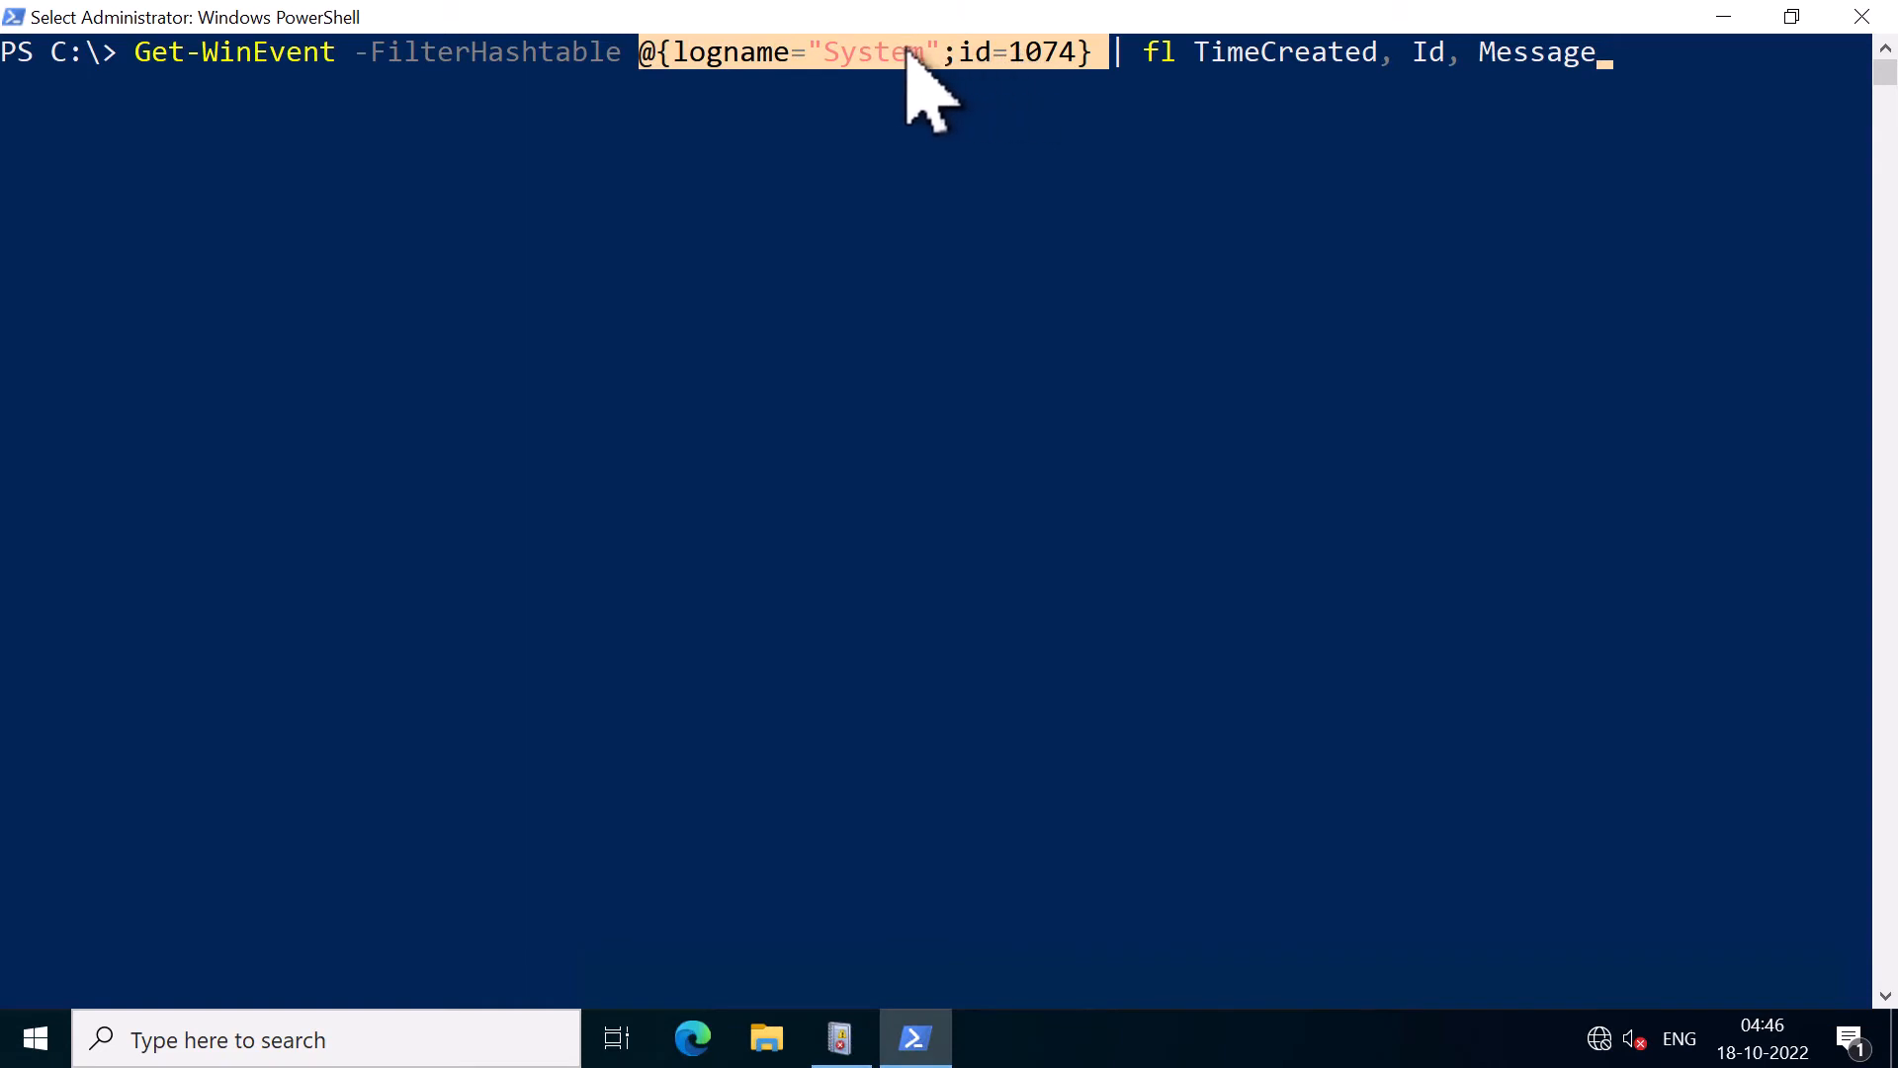
pyautogui.doubleClick(204, 59)
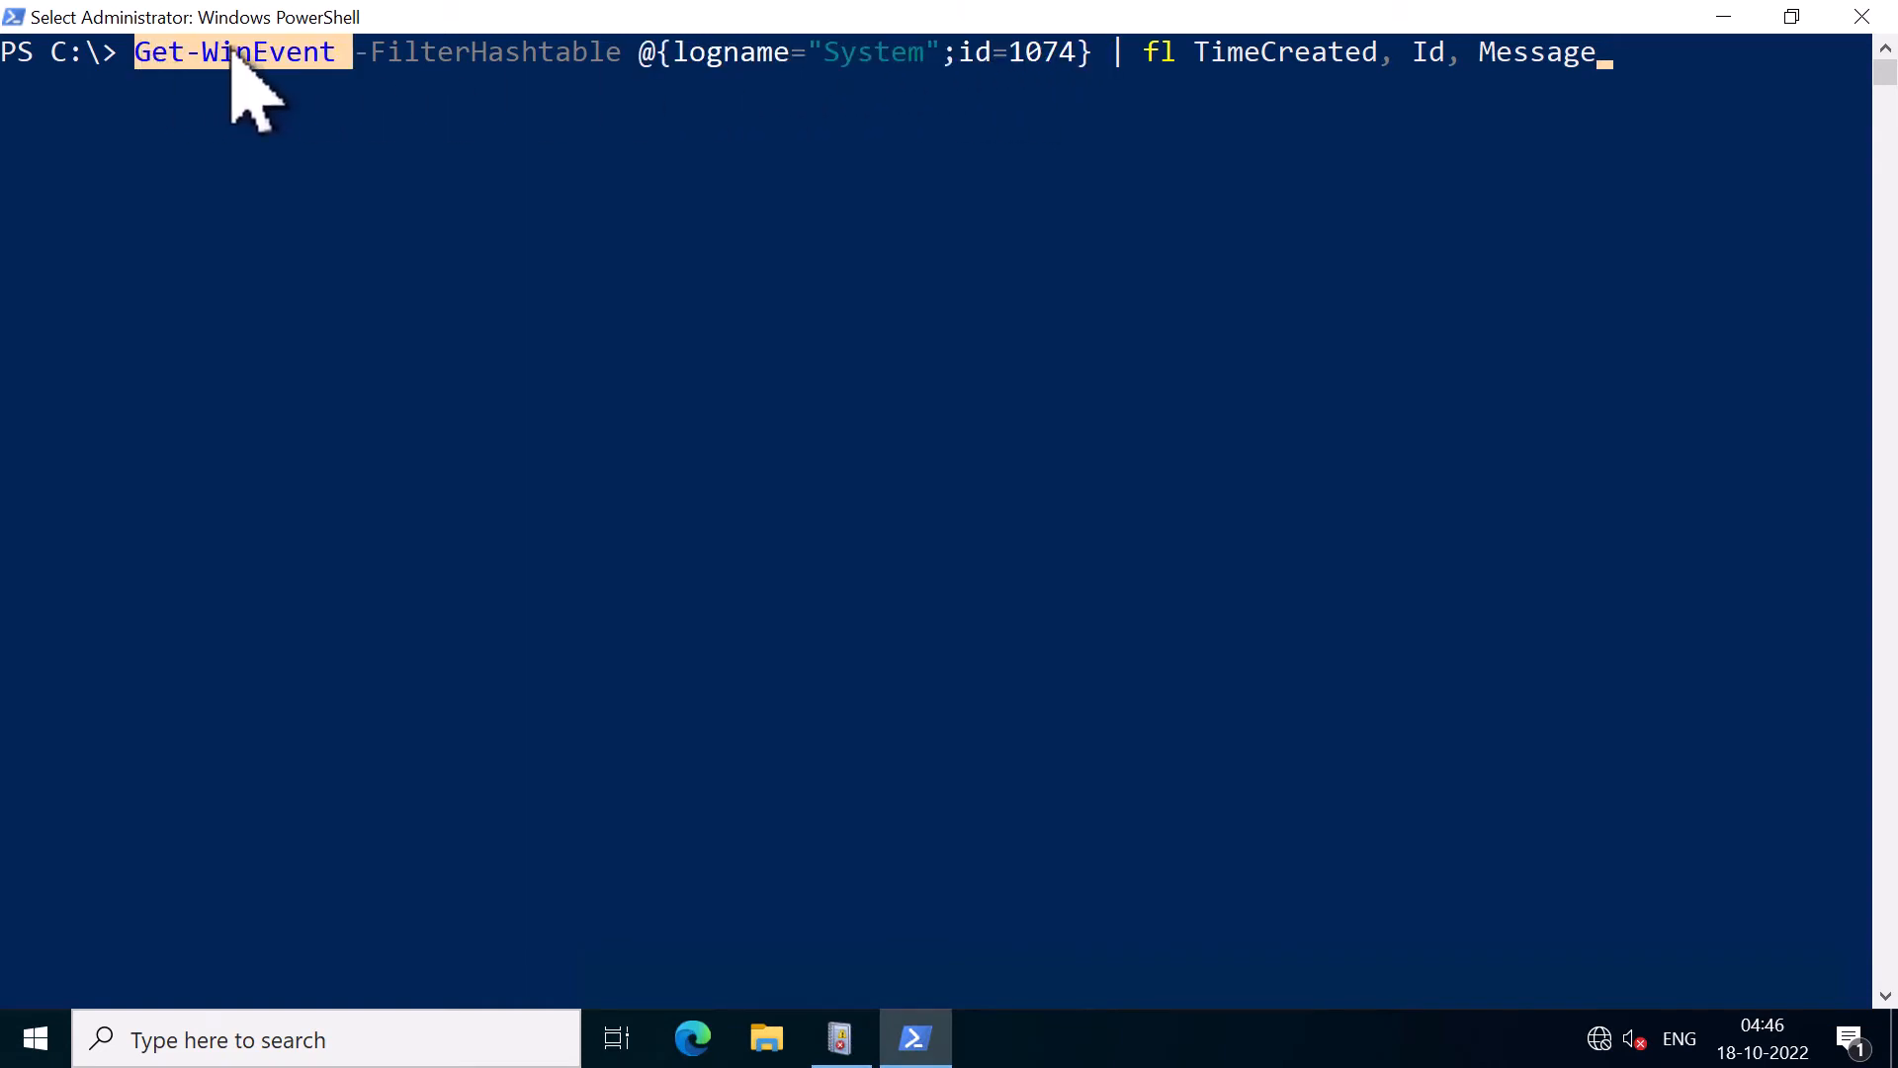
pyautogui.doubleClick(1246, 53)
pyautogui.click(1436, 54)
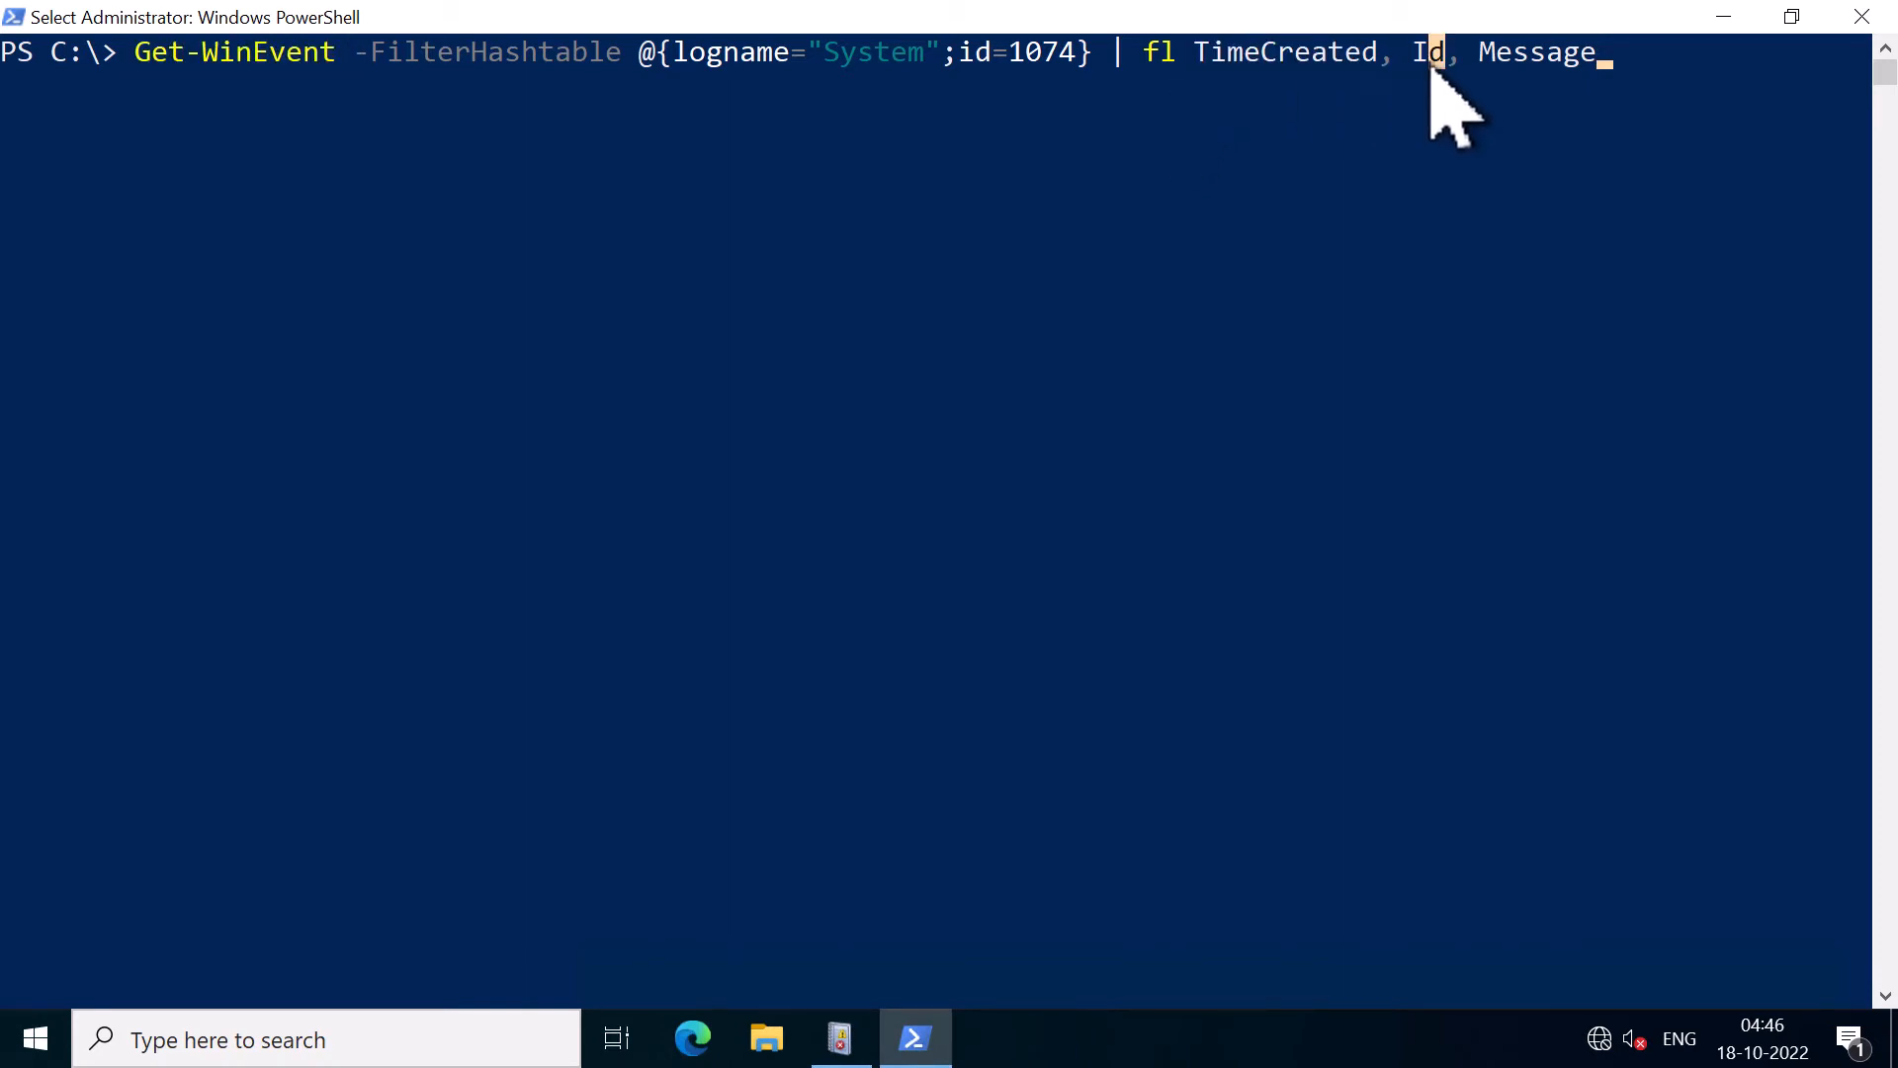
pyautogui.doubleClick(1536, 55)
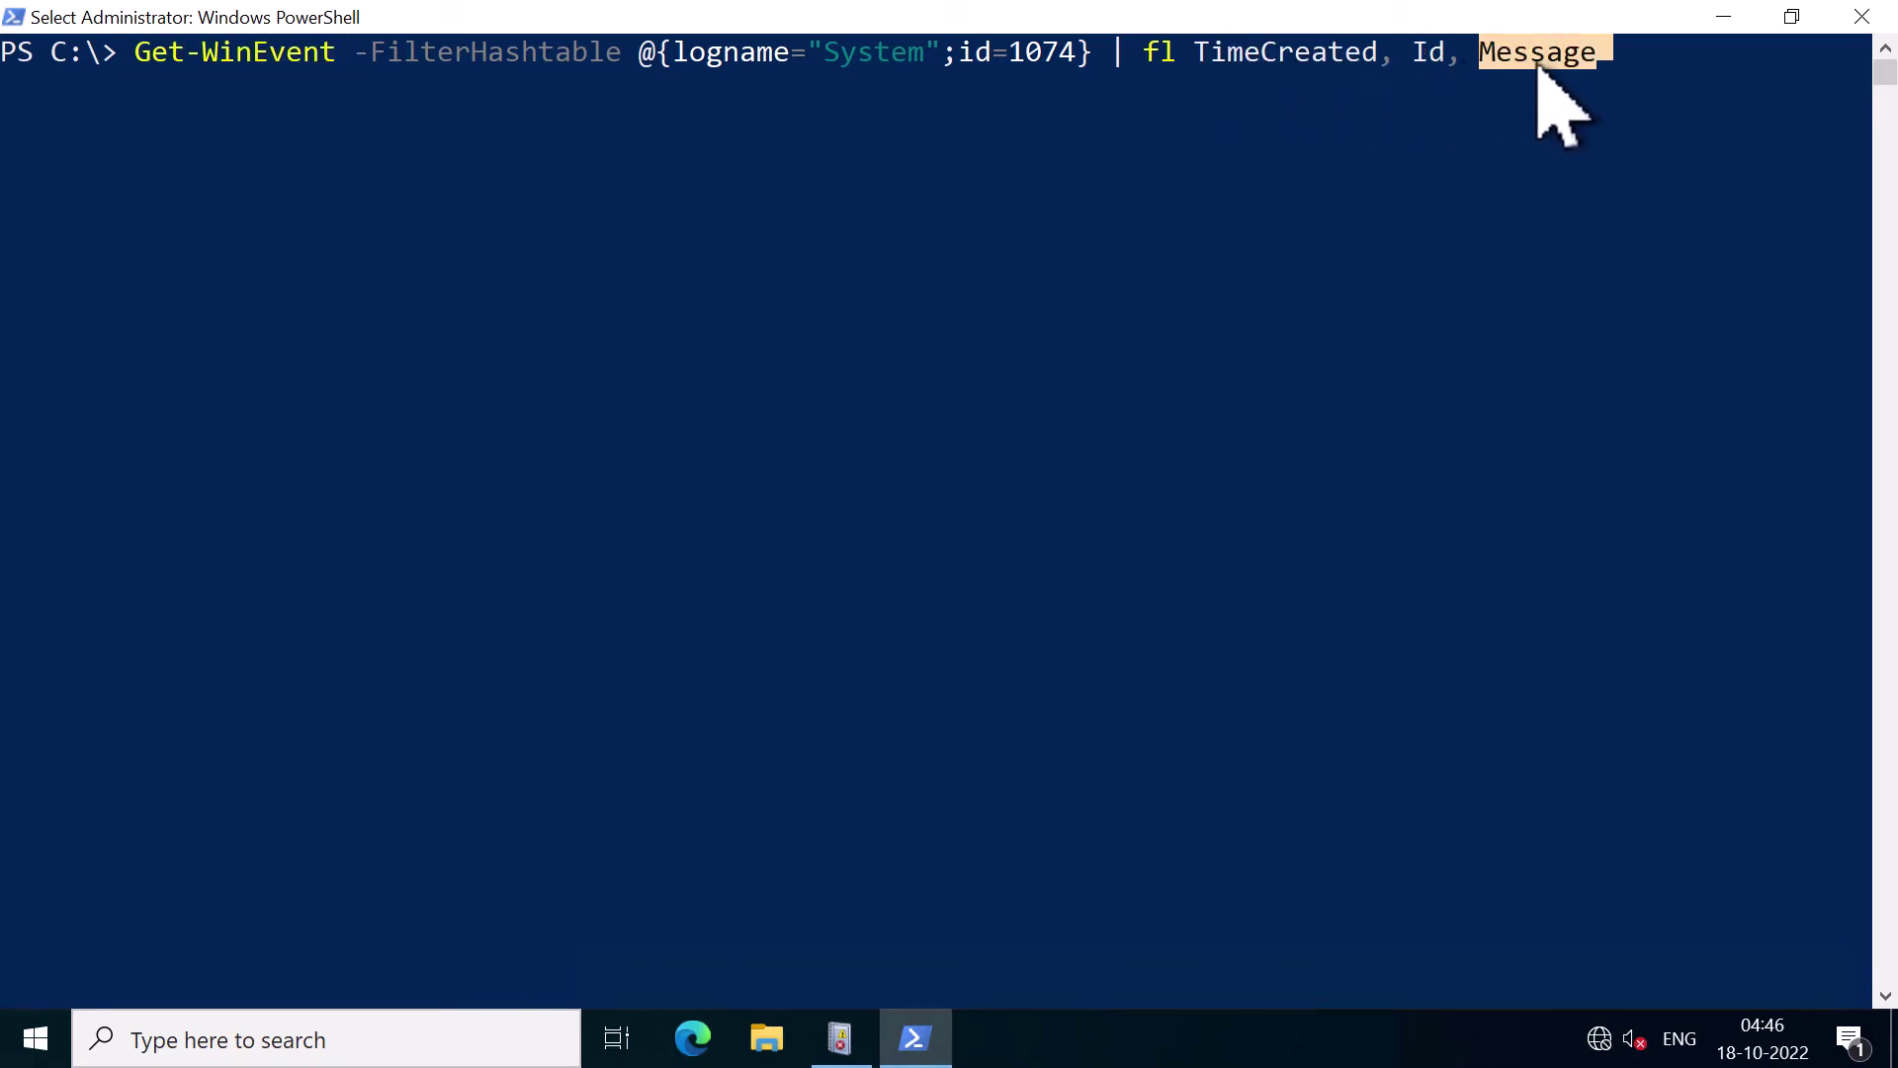
pyautogui.click(1609, 54)
pyautogui.press('Escape')
pyautogui.press('Return')
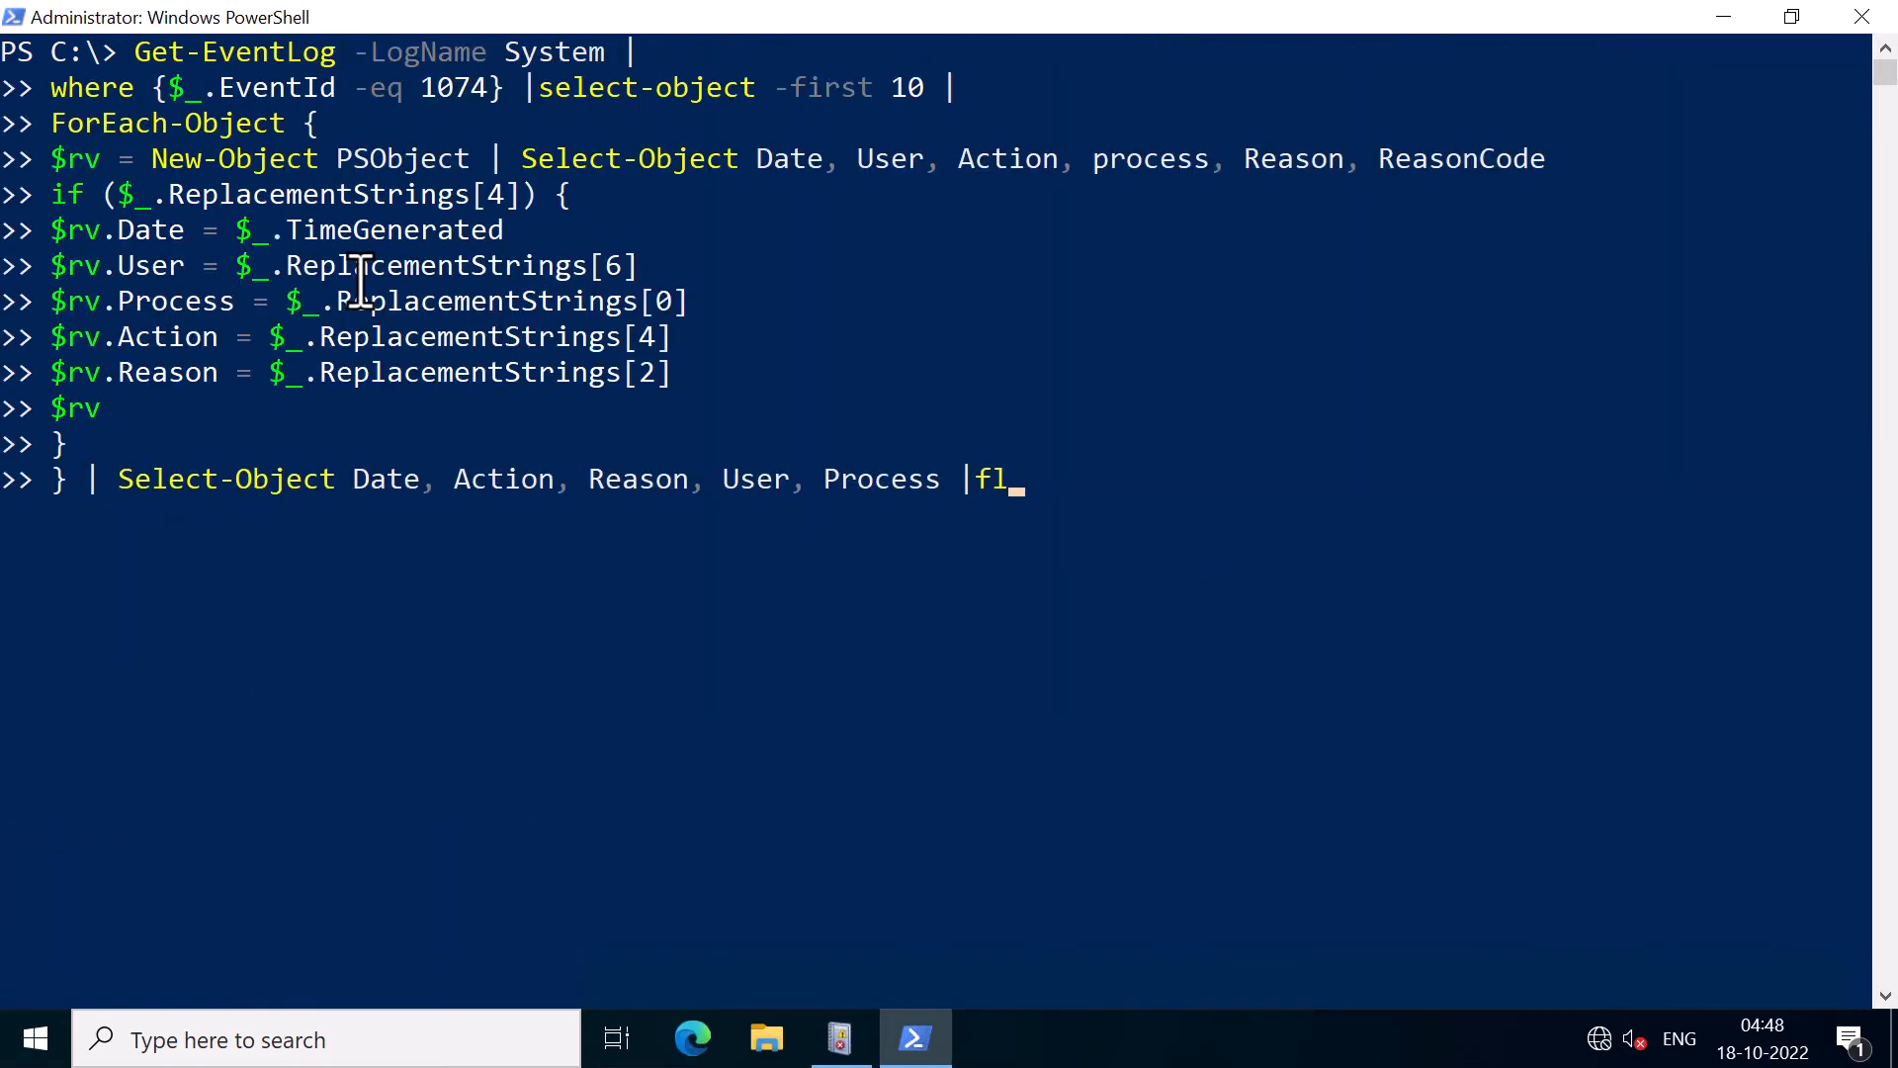
pyautogui.moveTo(138, 52)
pyautogui.mouseDown()
pyautogui.moveTo(150, 74)
pyautogui.moveTo(621, 60)
pyautogui.moveTo(427, 89)
pyautogui.mouseUp()
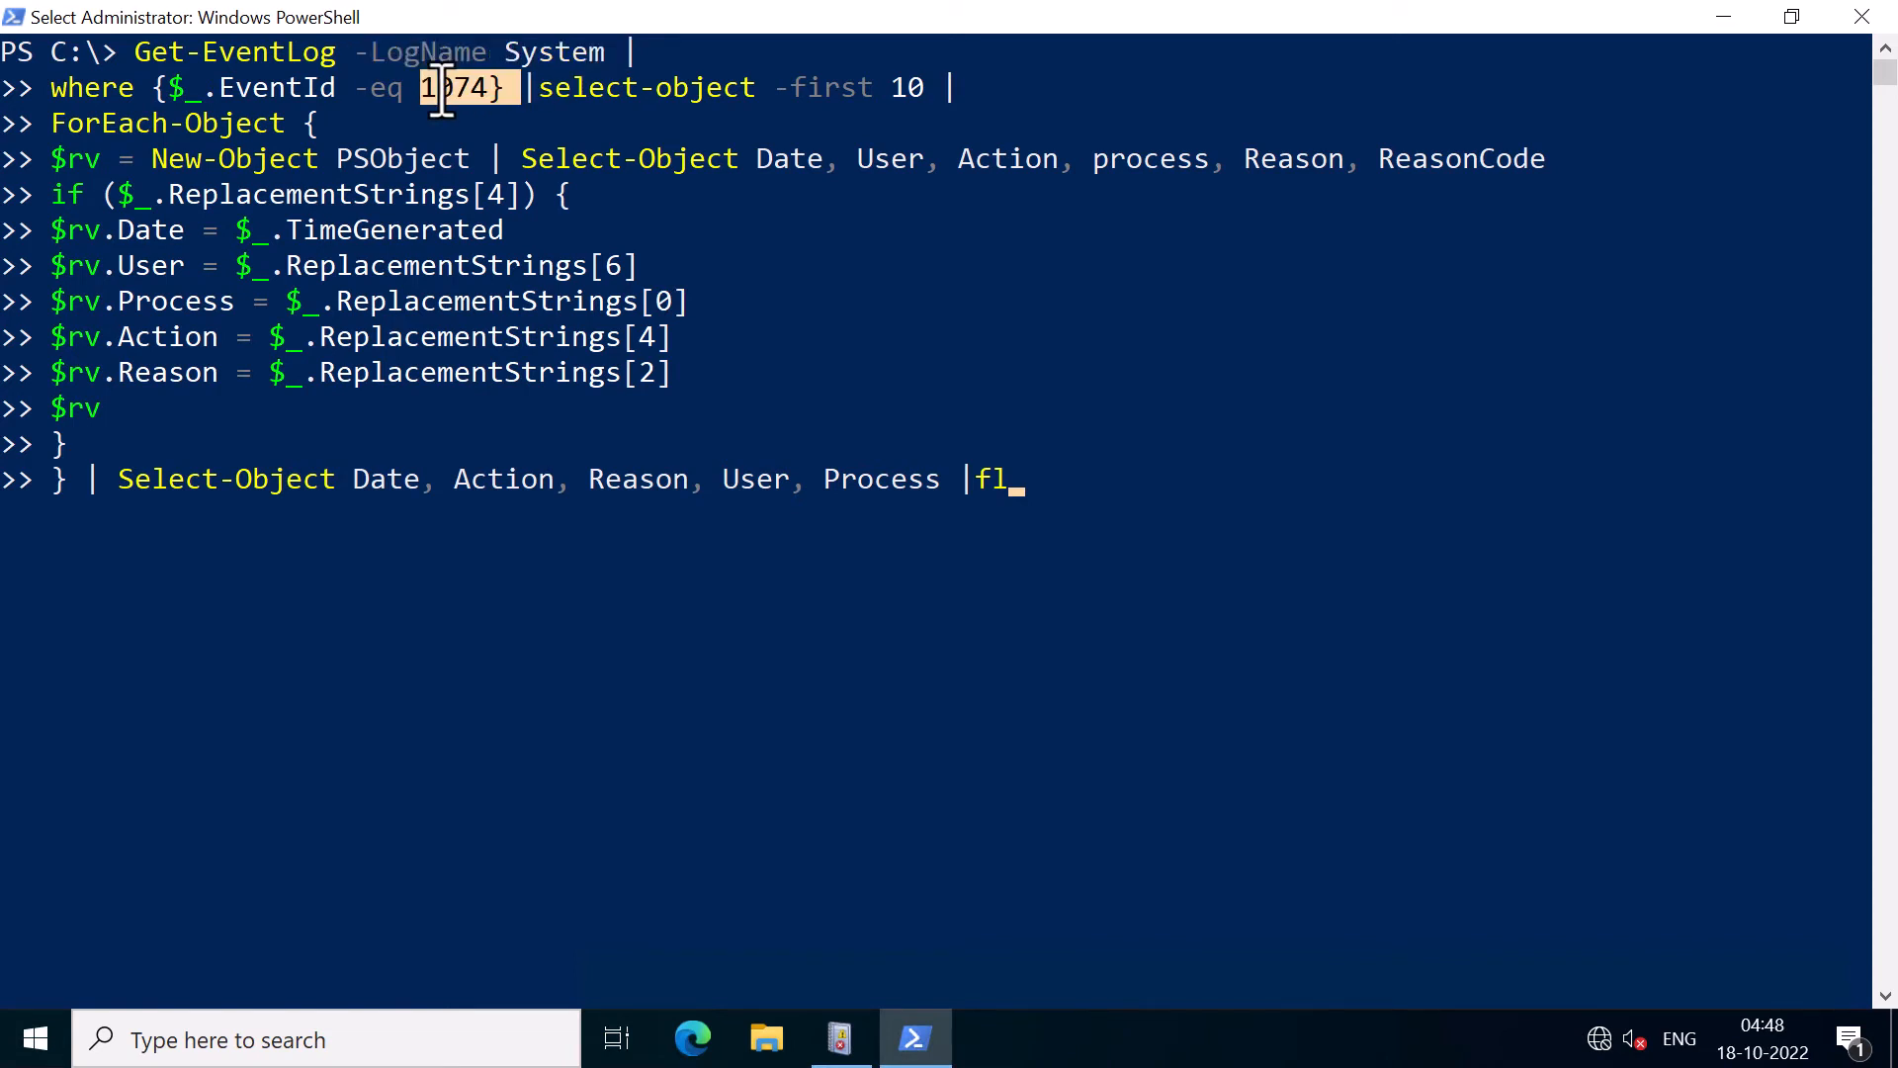
pyautogui.moveTo(893, 89); pyautogui.dragTo(935, 90)
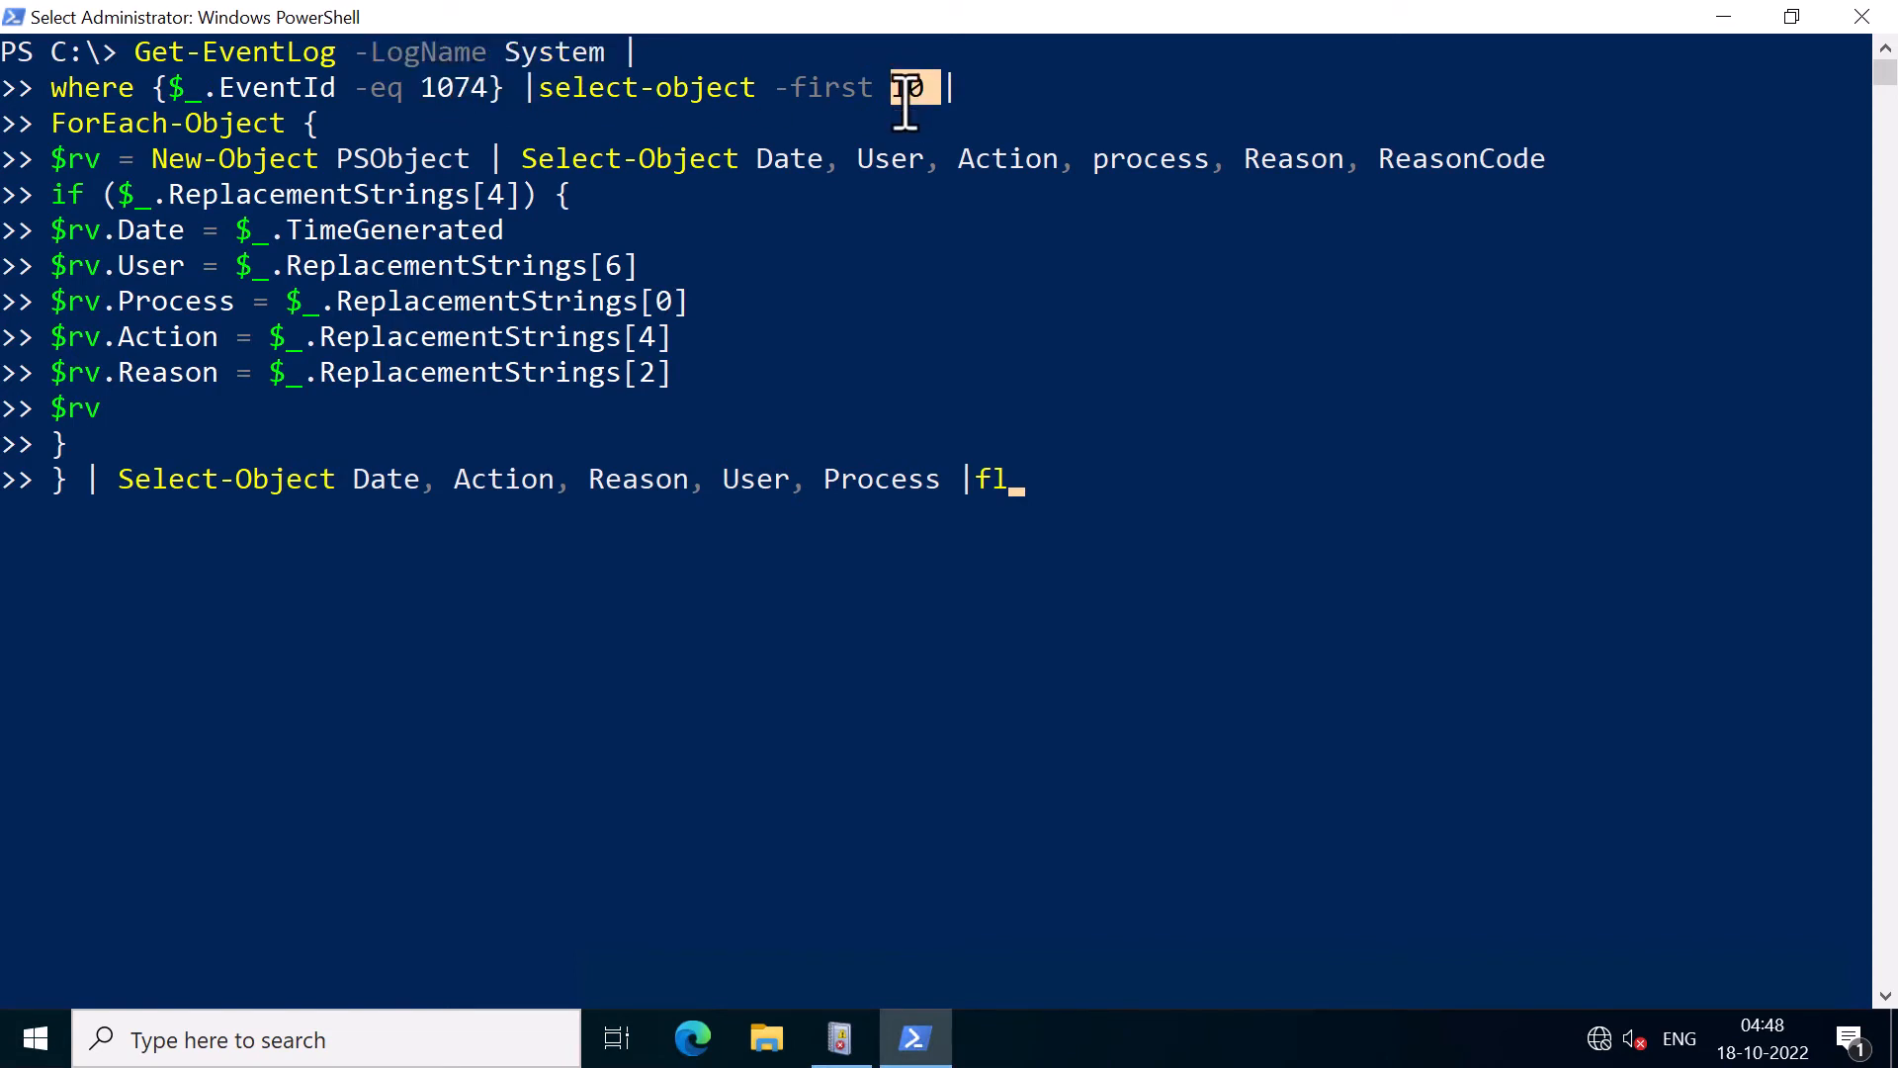
pyautogui.moveTo(53, 126); pyautogui.dragTo(297, 125)
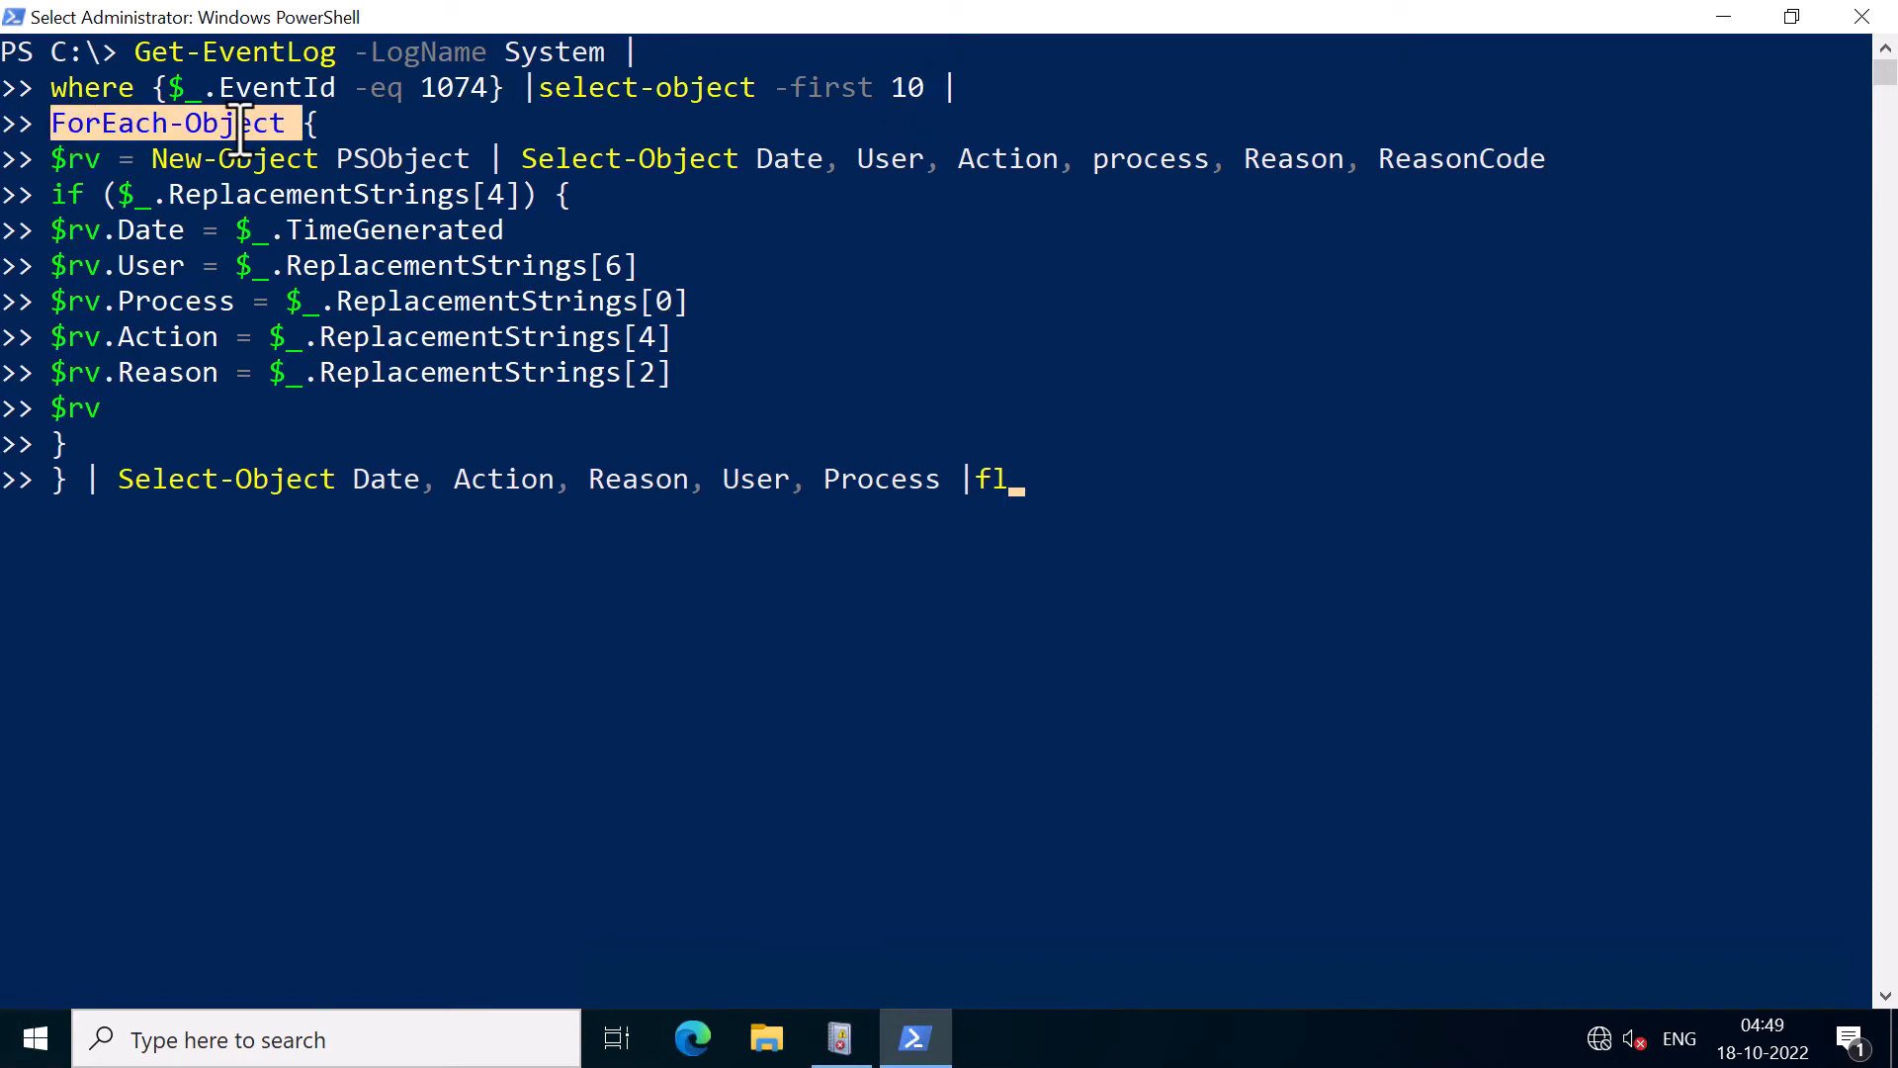
pyautogui.moveTo(757, 159); pyautogui.dragTo(1564, 159)
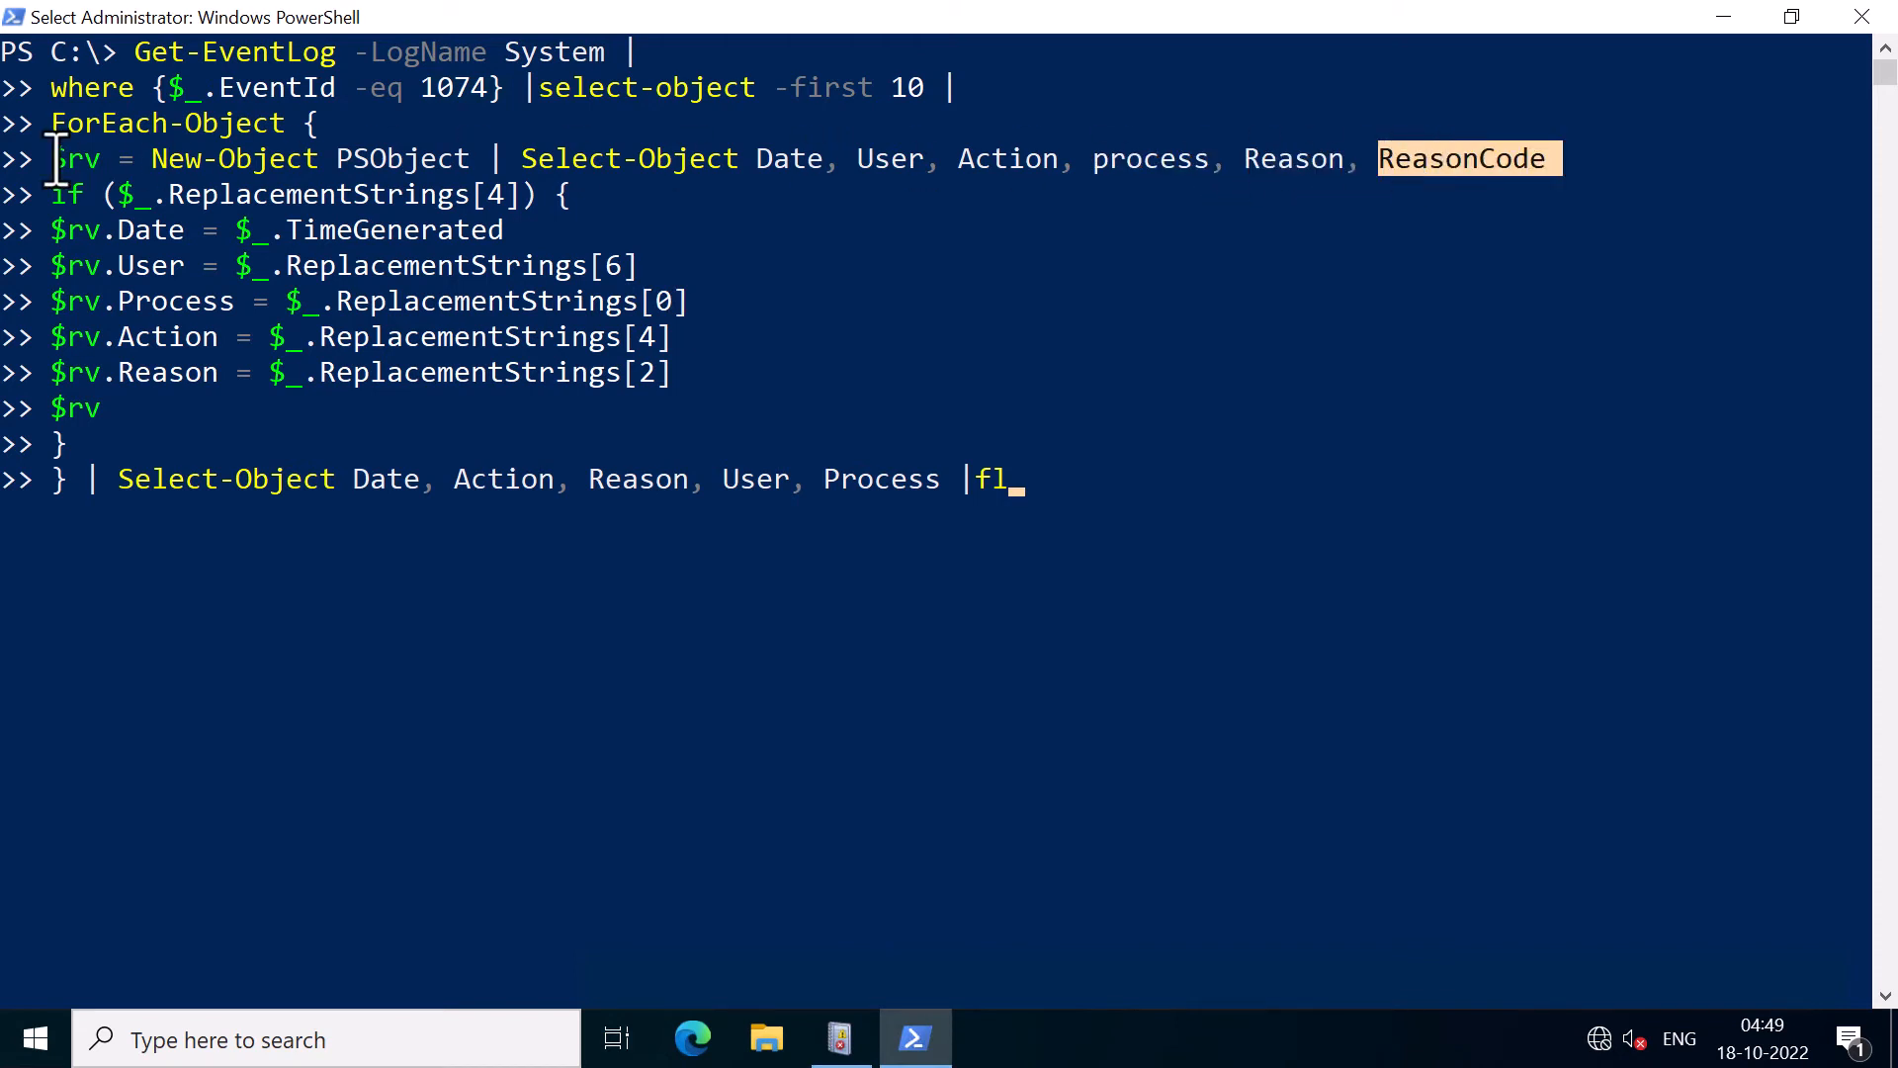
pyautogui.moveTo(56, 160); pyautogui.dragTo(118, 160)
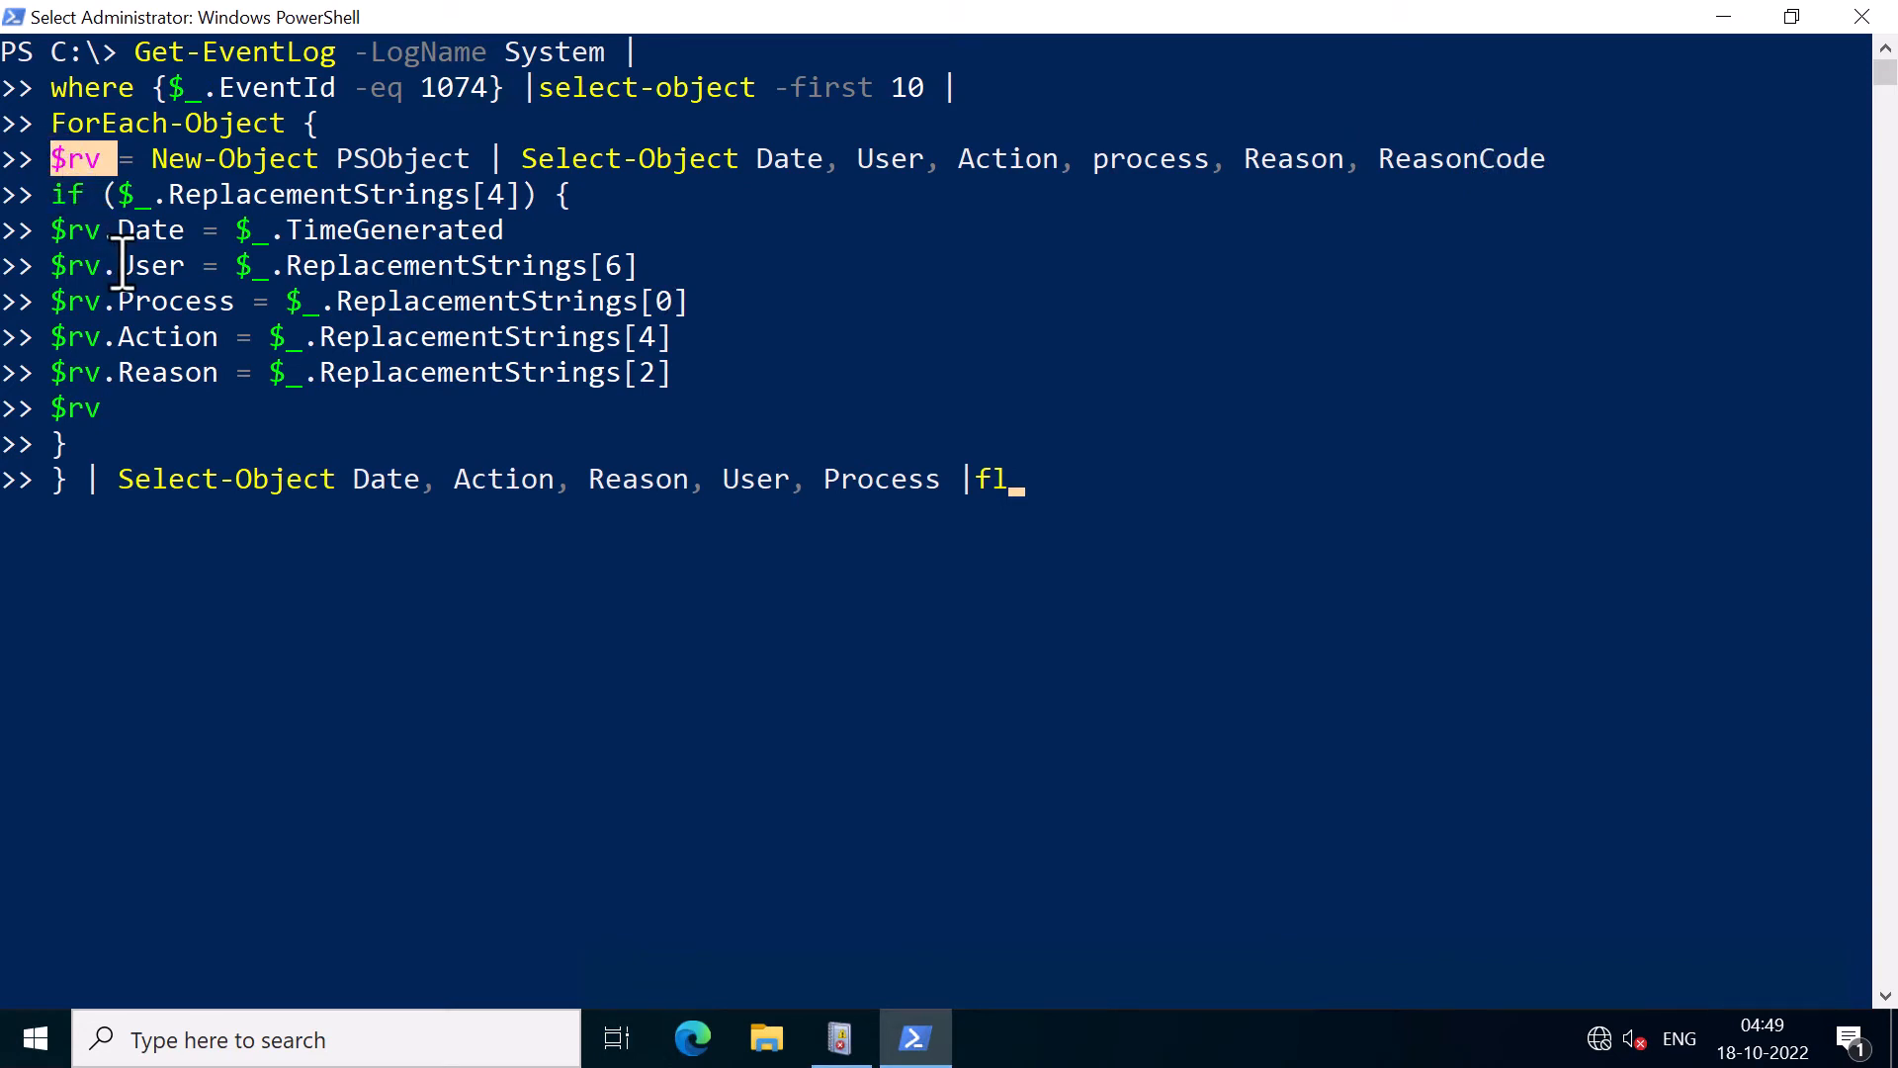
pyautogui.doubleClick(196, 193)
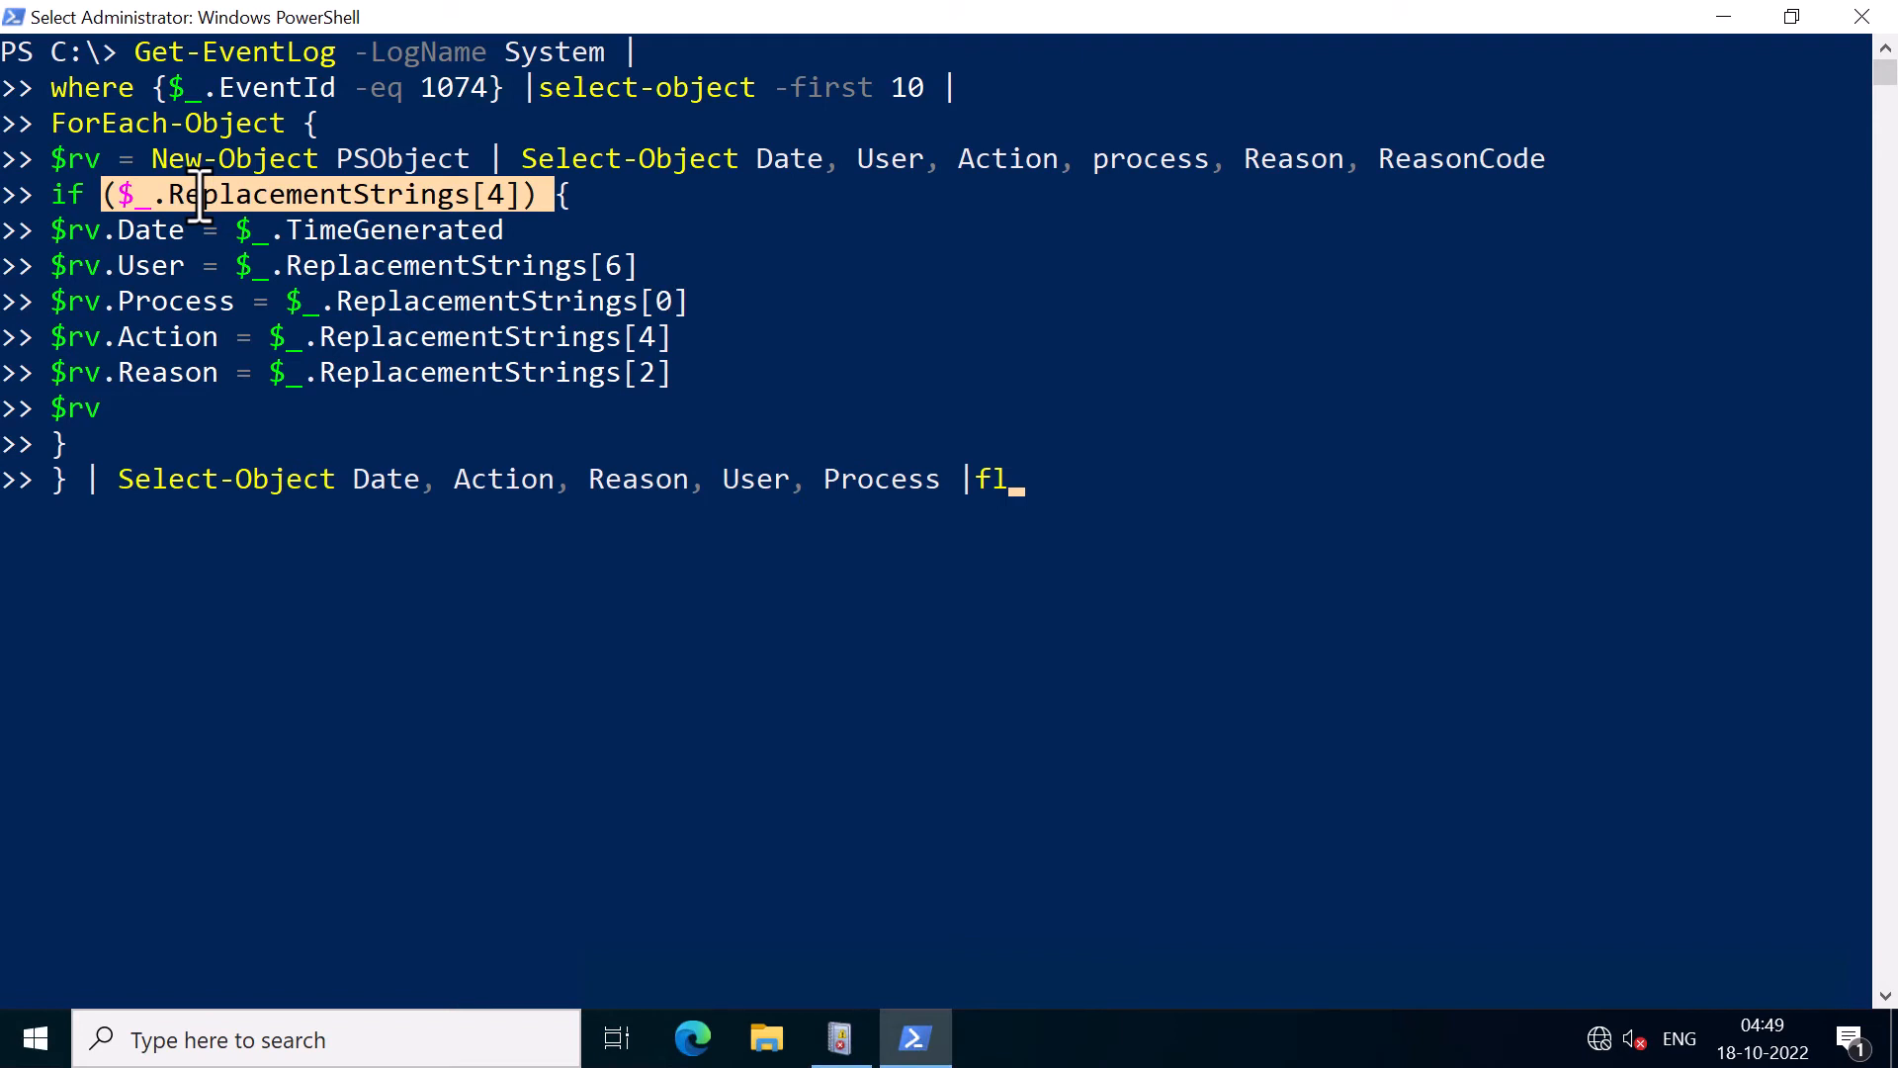
pyautogui.moveTo(59, 231); pyautogui.dragTo(733, 383)
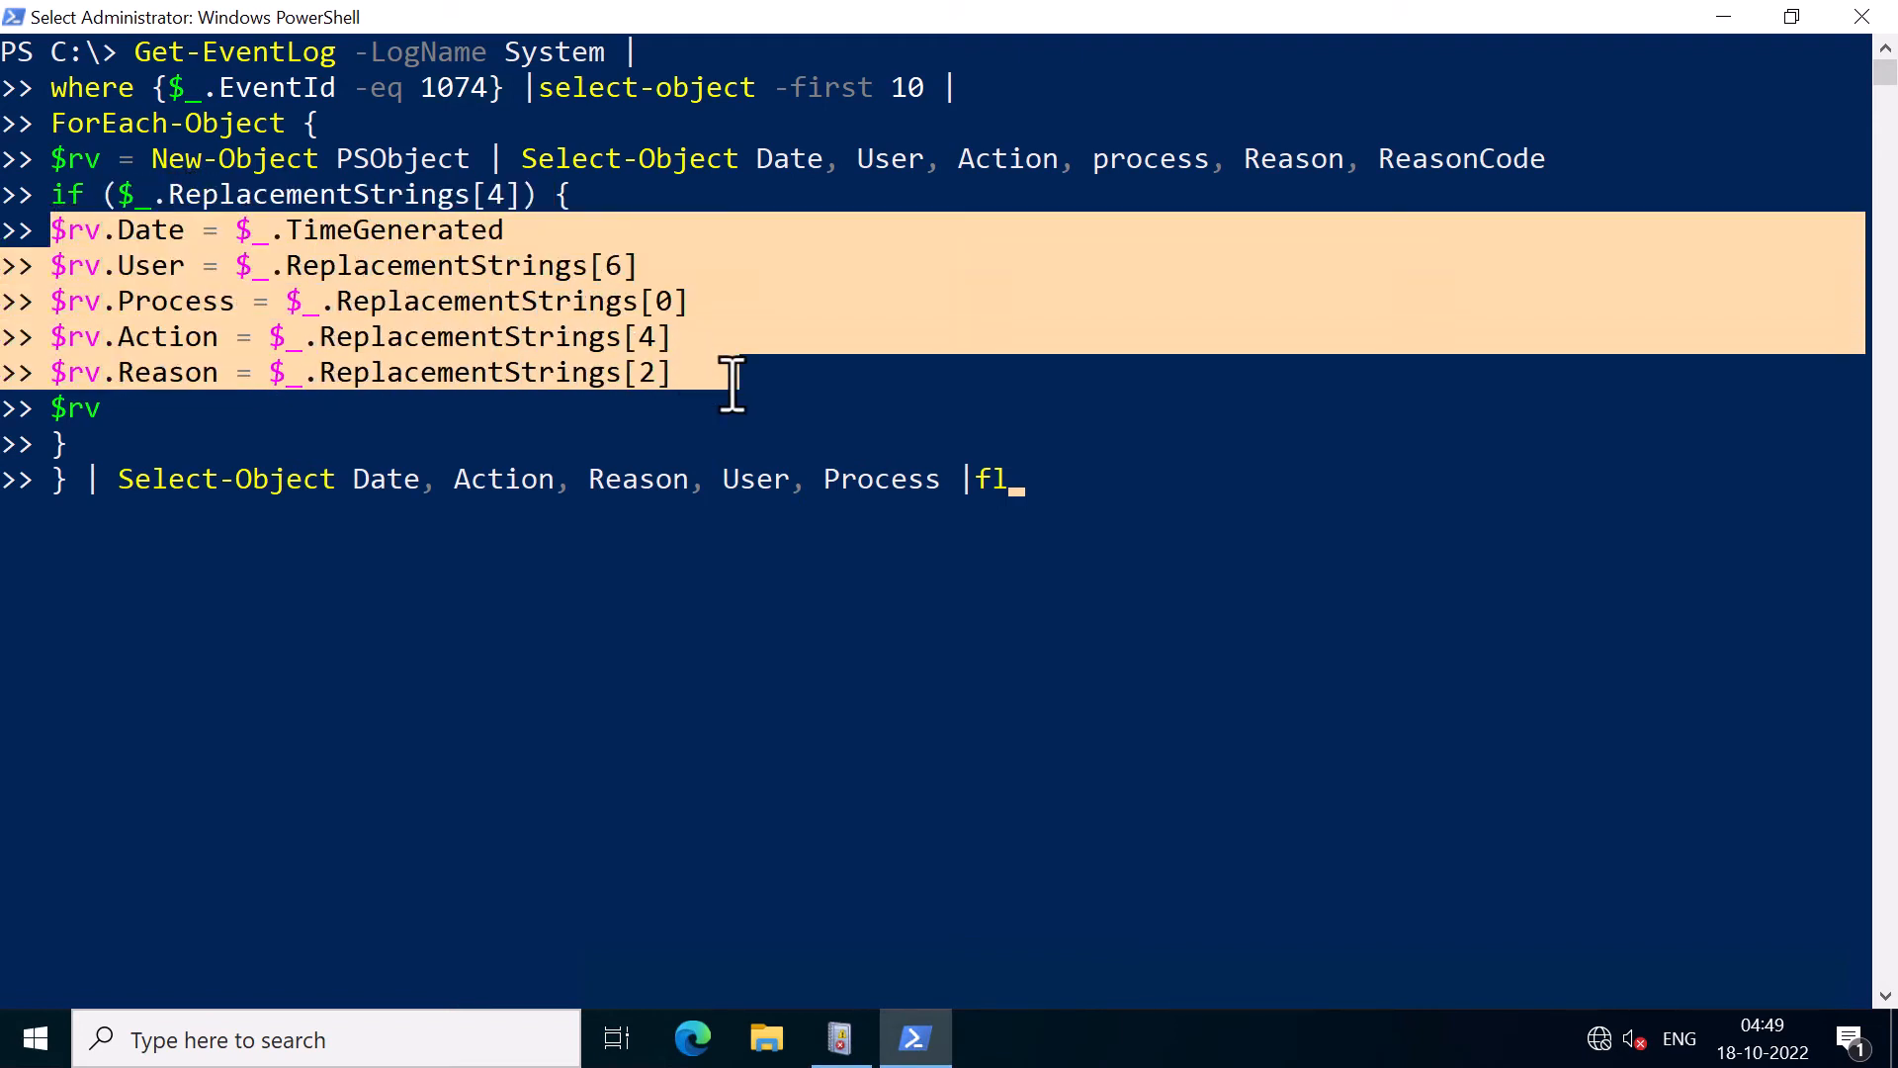
pyautogui.moveTo(89, 480); pyautogui.dragTo(1022, 479)
pyautogui.click(982, 479)
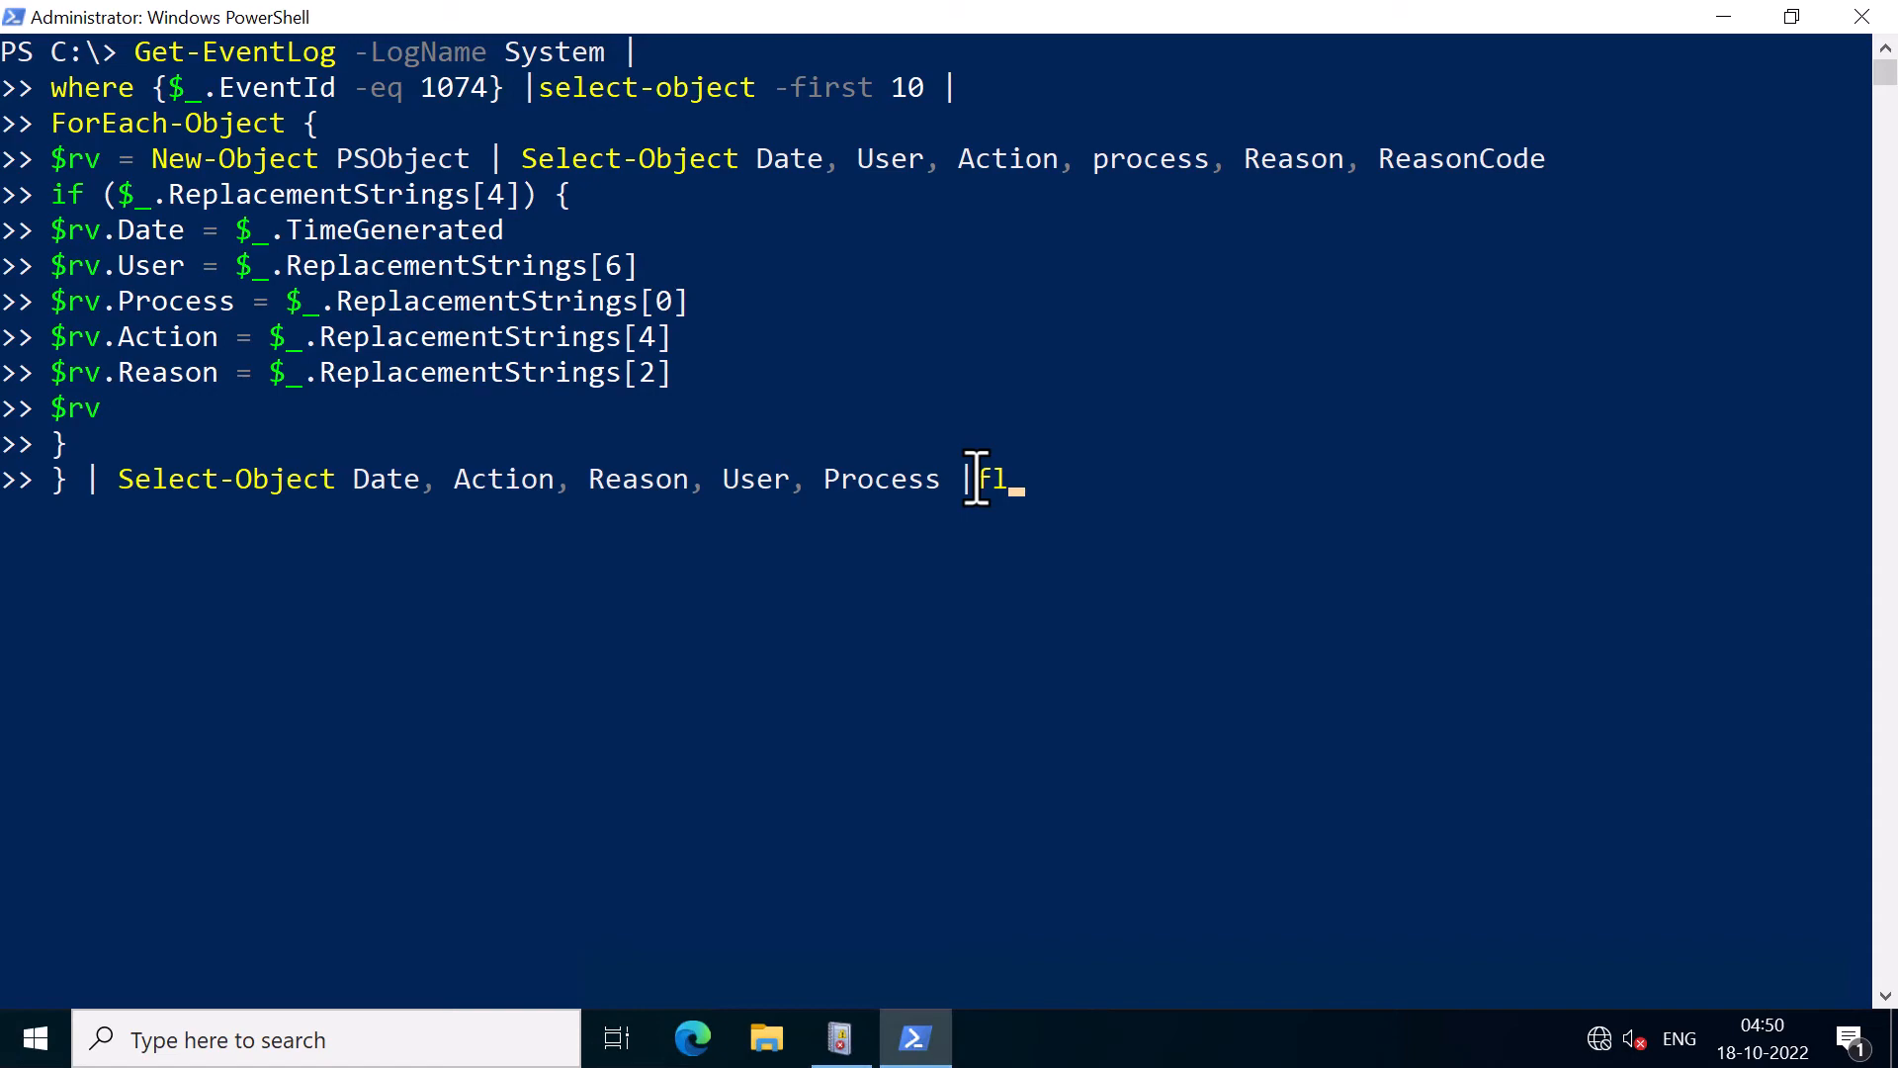
# Step: Run the script and point out the Date, Action, Reason, User and Process fields in its output
pyautogui.press('Return')
pyautogui.scroll(5, 878, 453)
pyautogui.scroll(-3, 879, 452)
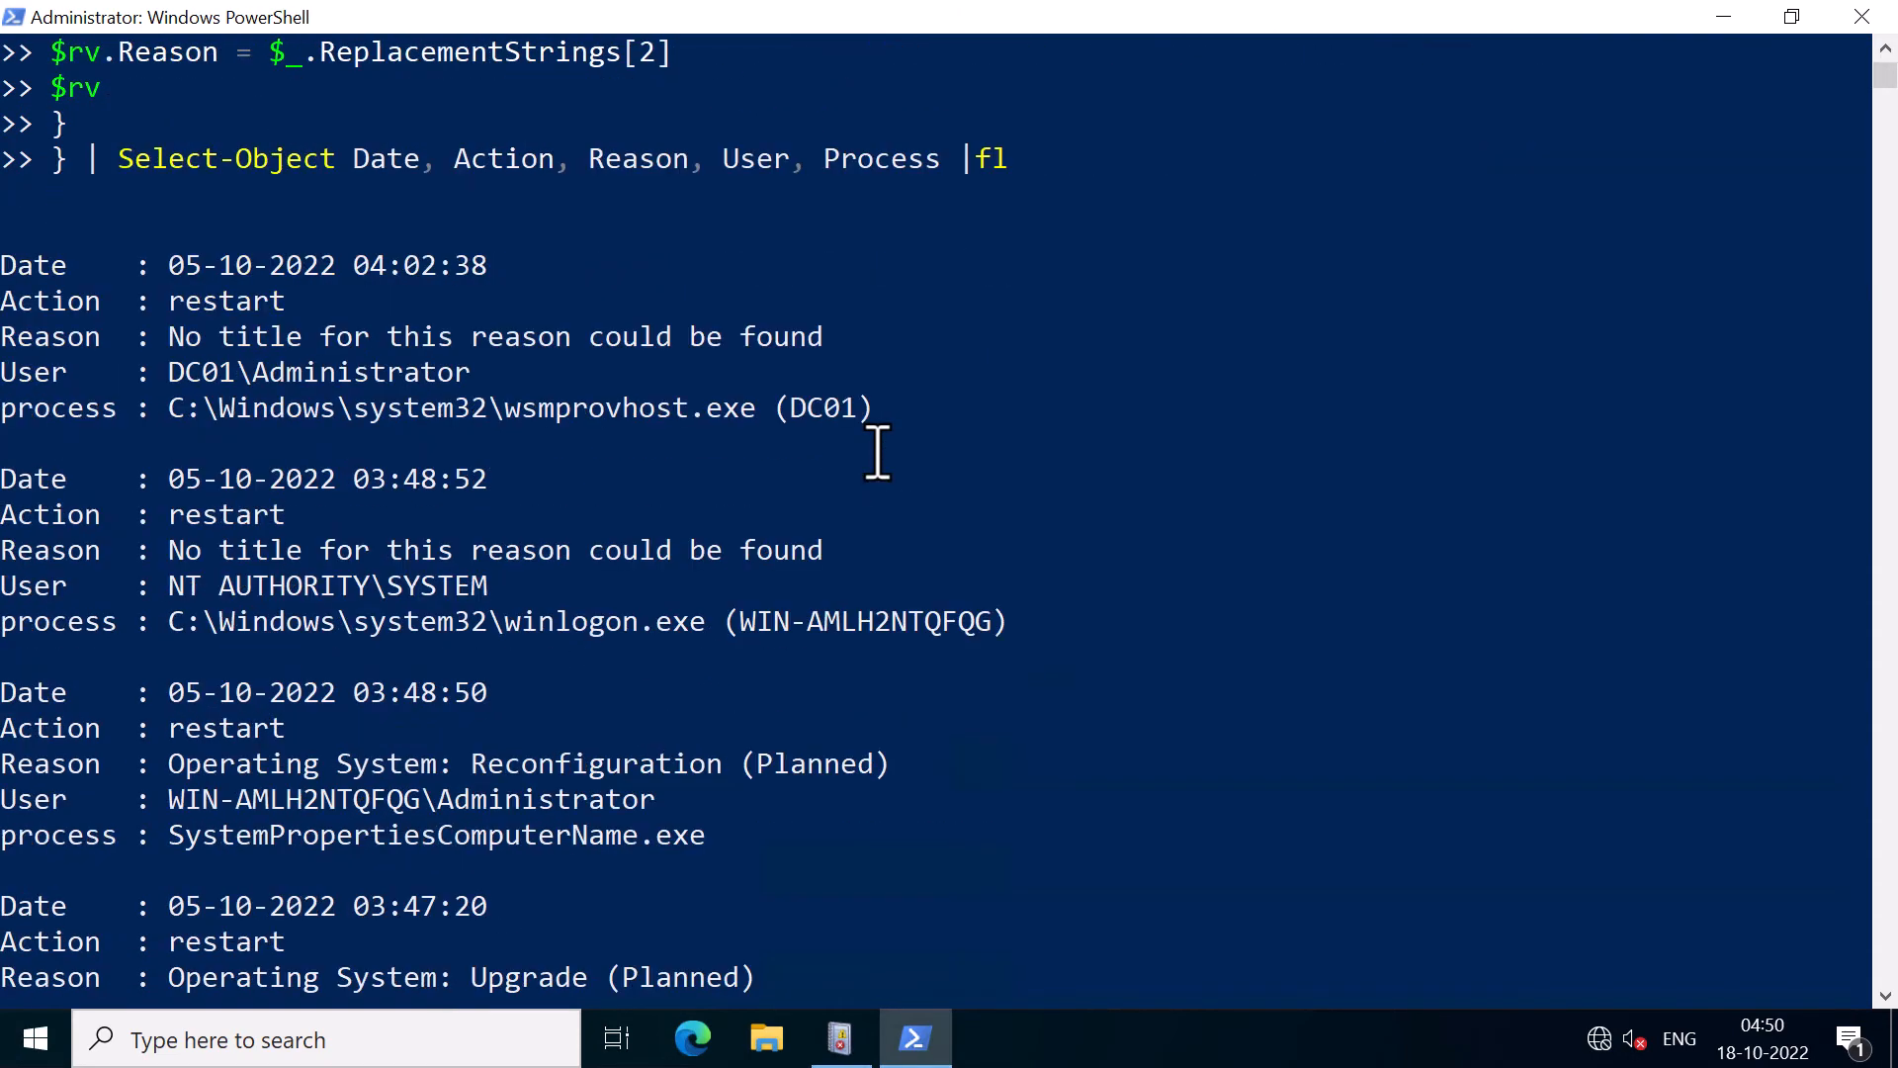
pyautogui.doubleClick(33, 264)
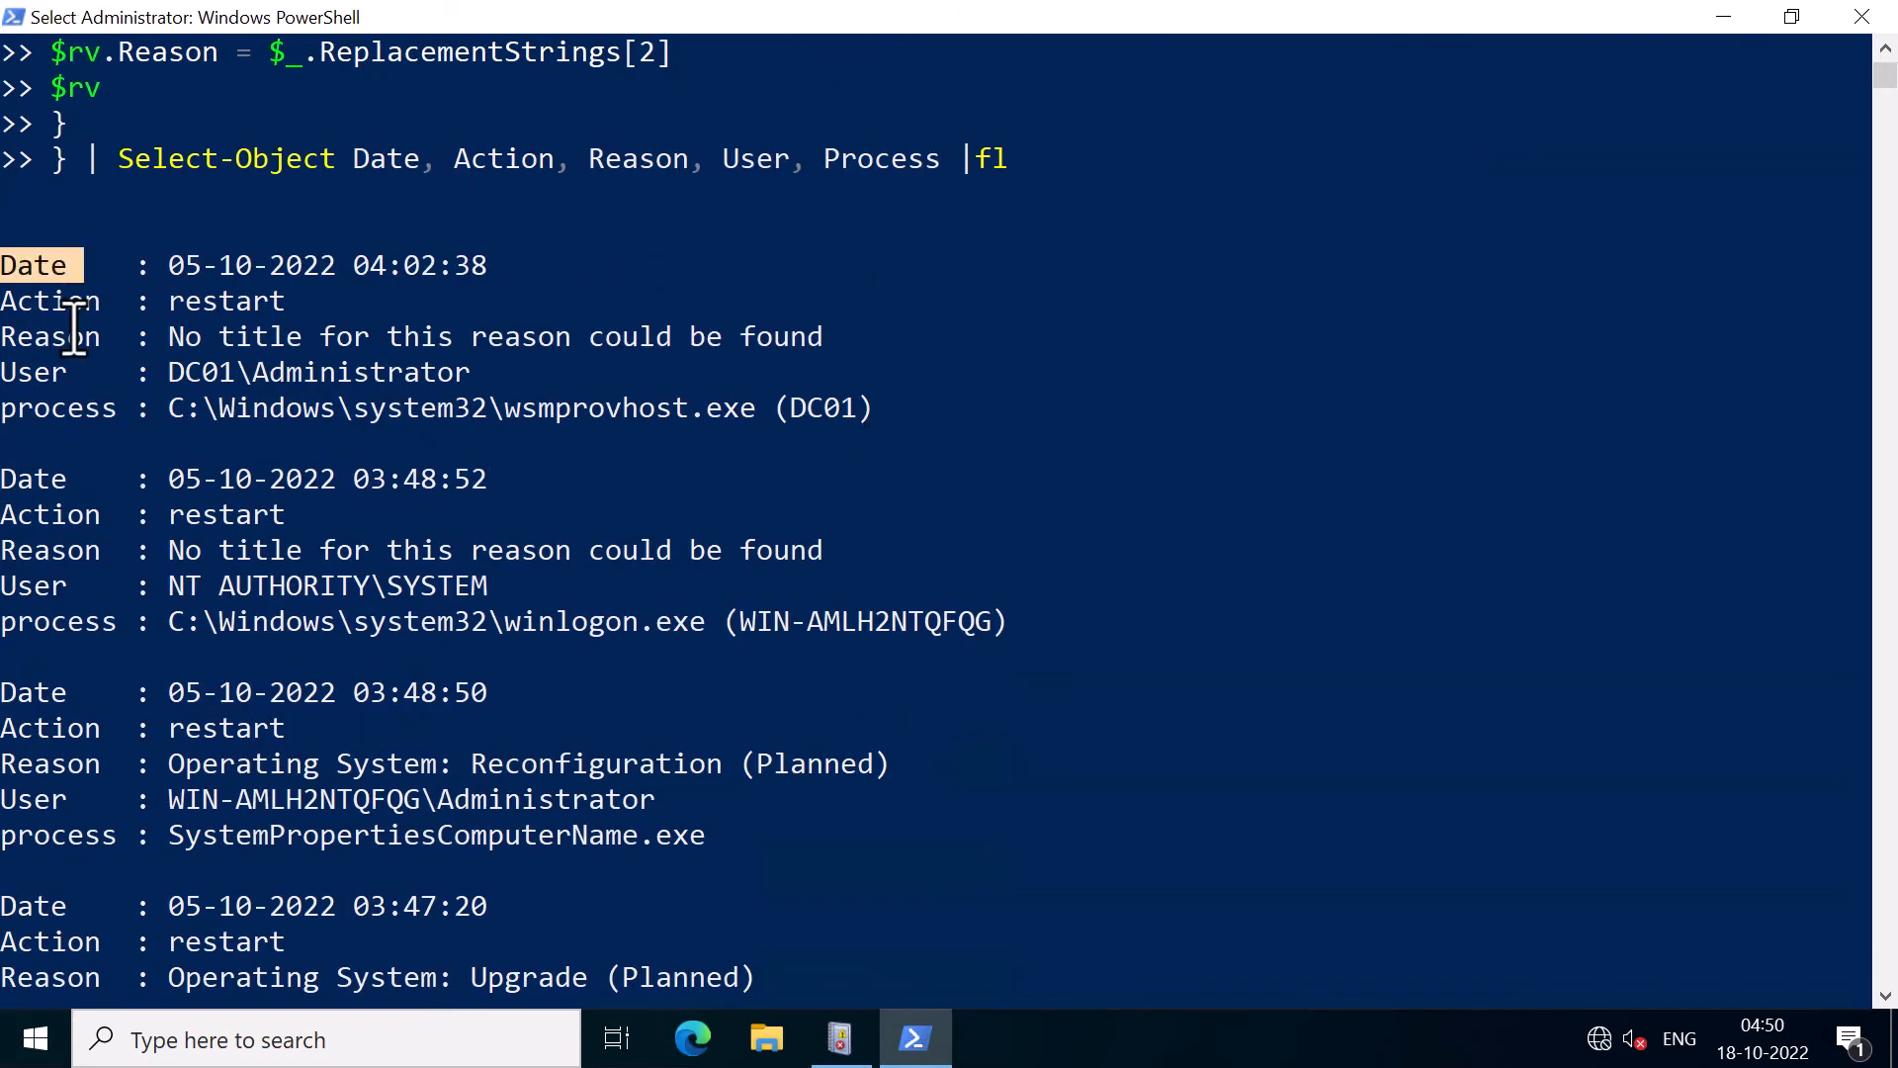
pyautogui.doubleClick(49, 302)
pyautogui.doubleClick(51, 337)
pyautogui.doubleClick(33, 373)
pyautogui.doubleClick(59, 408)
pyautogui.click(119, 445)
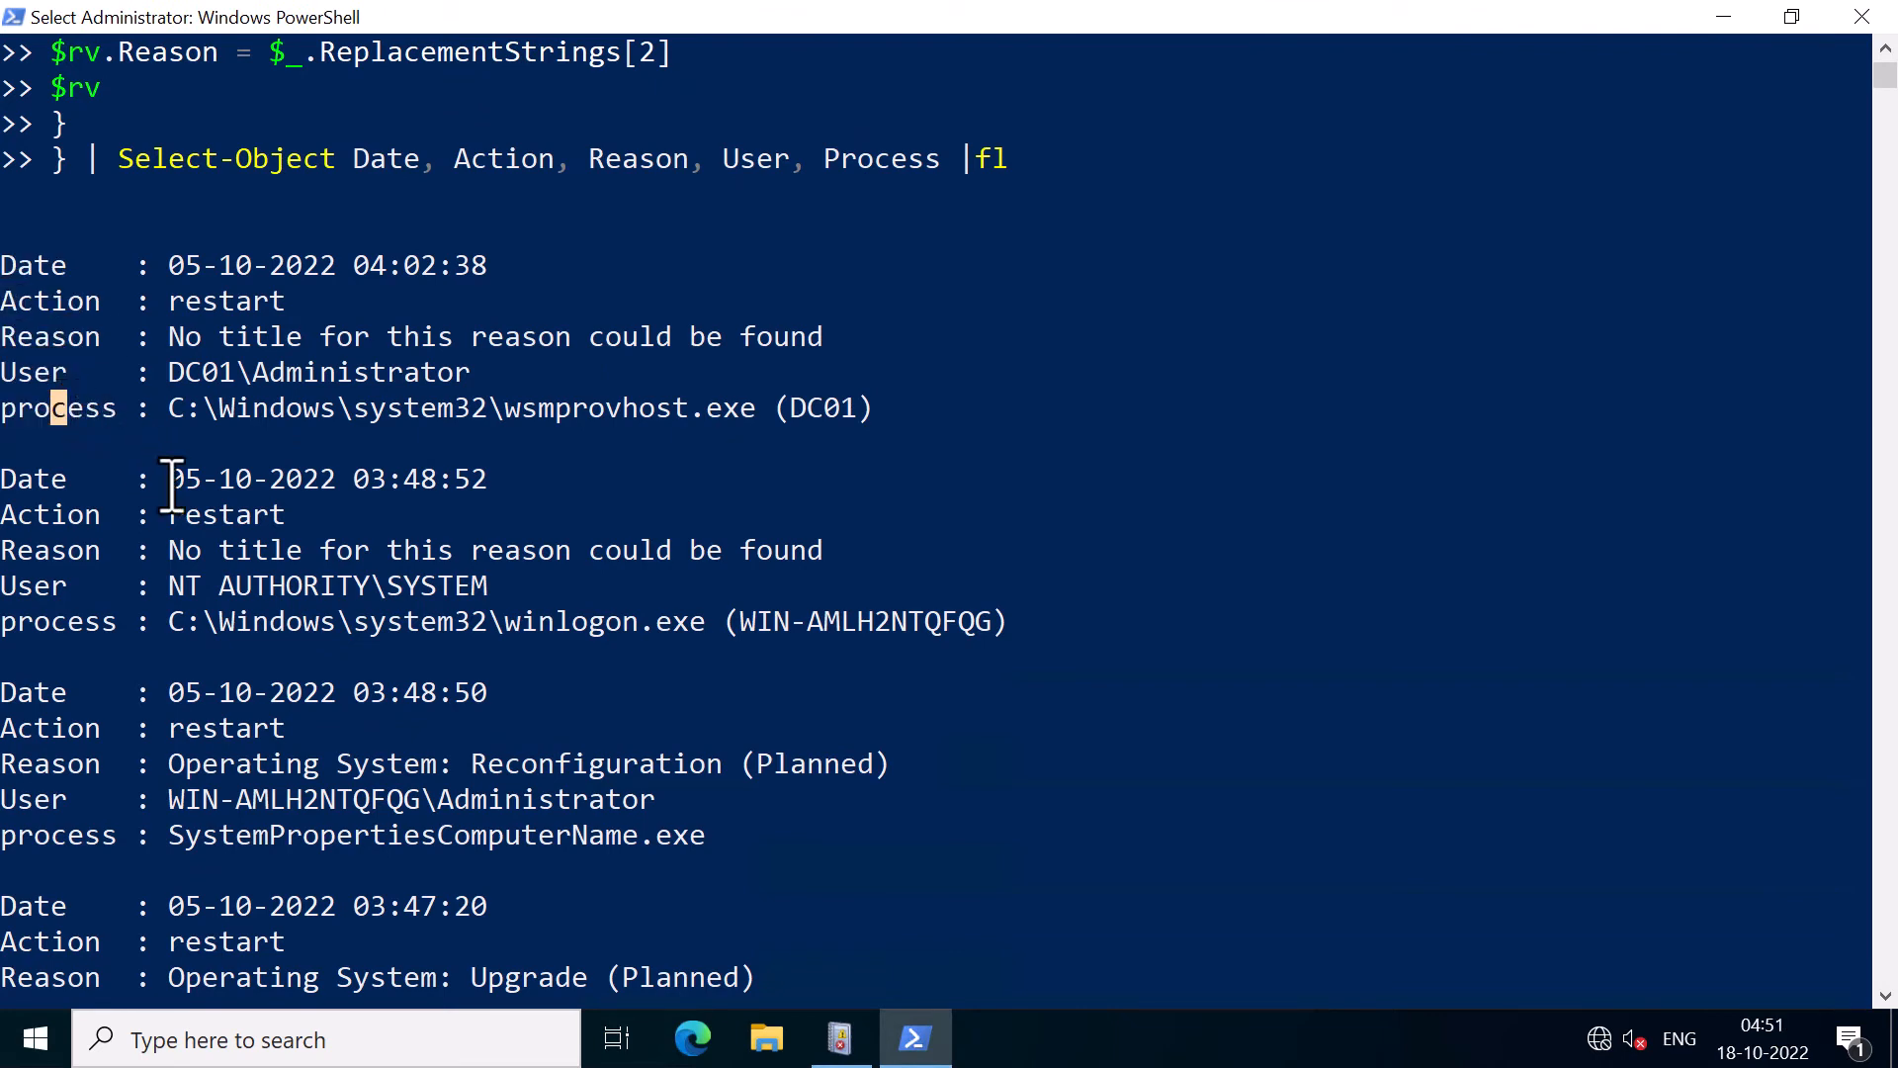
pyautogui.hotkey('ctrl', 'End')
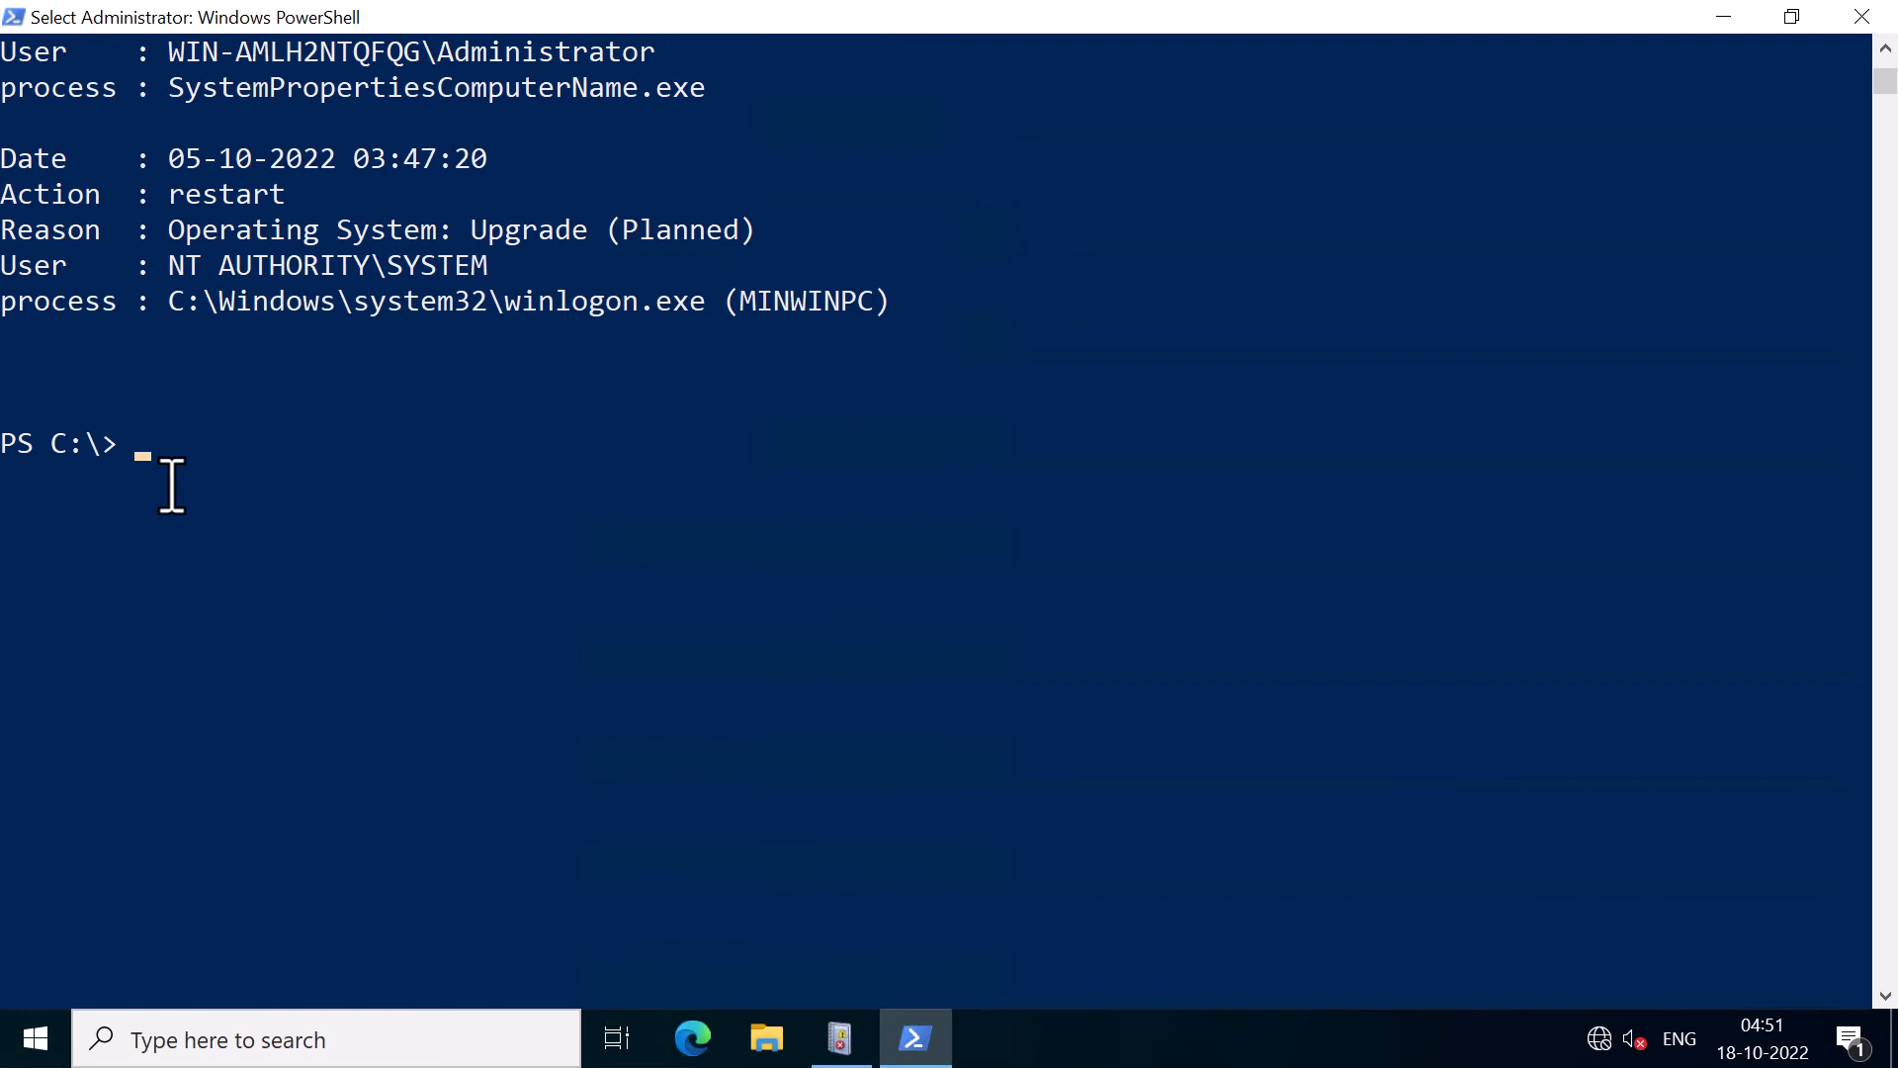
pyautogui.write('Invoke-Command -ComputerName')
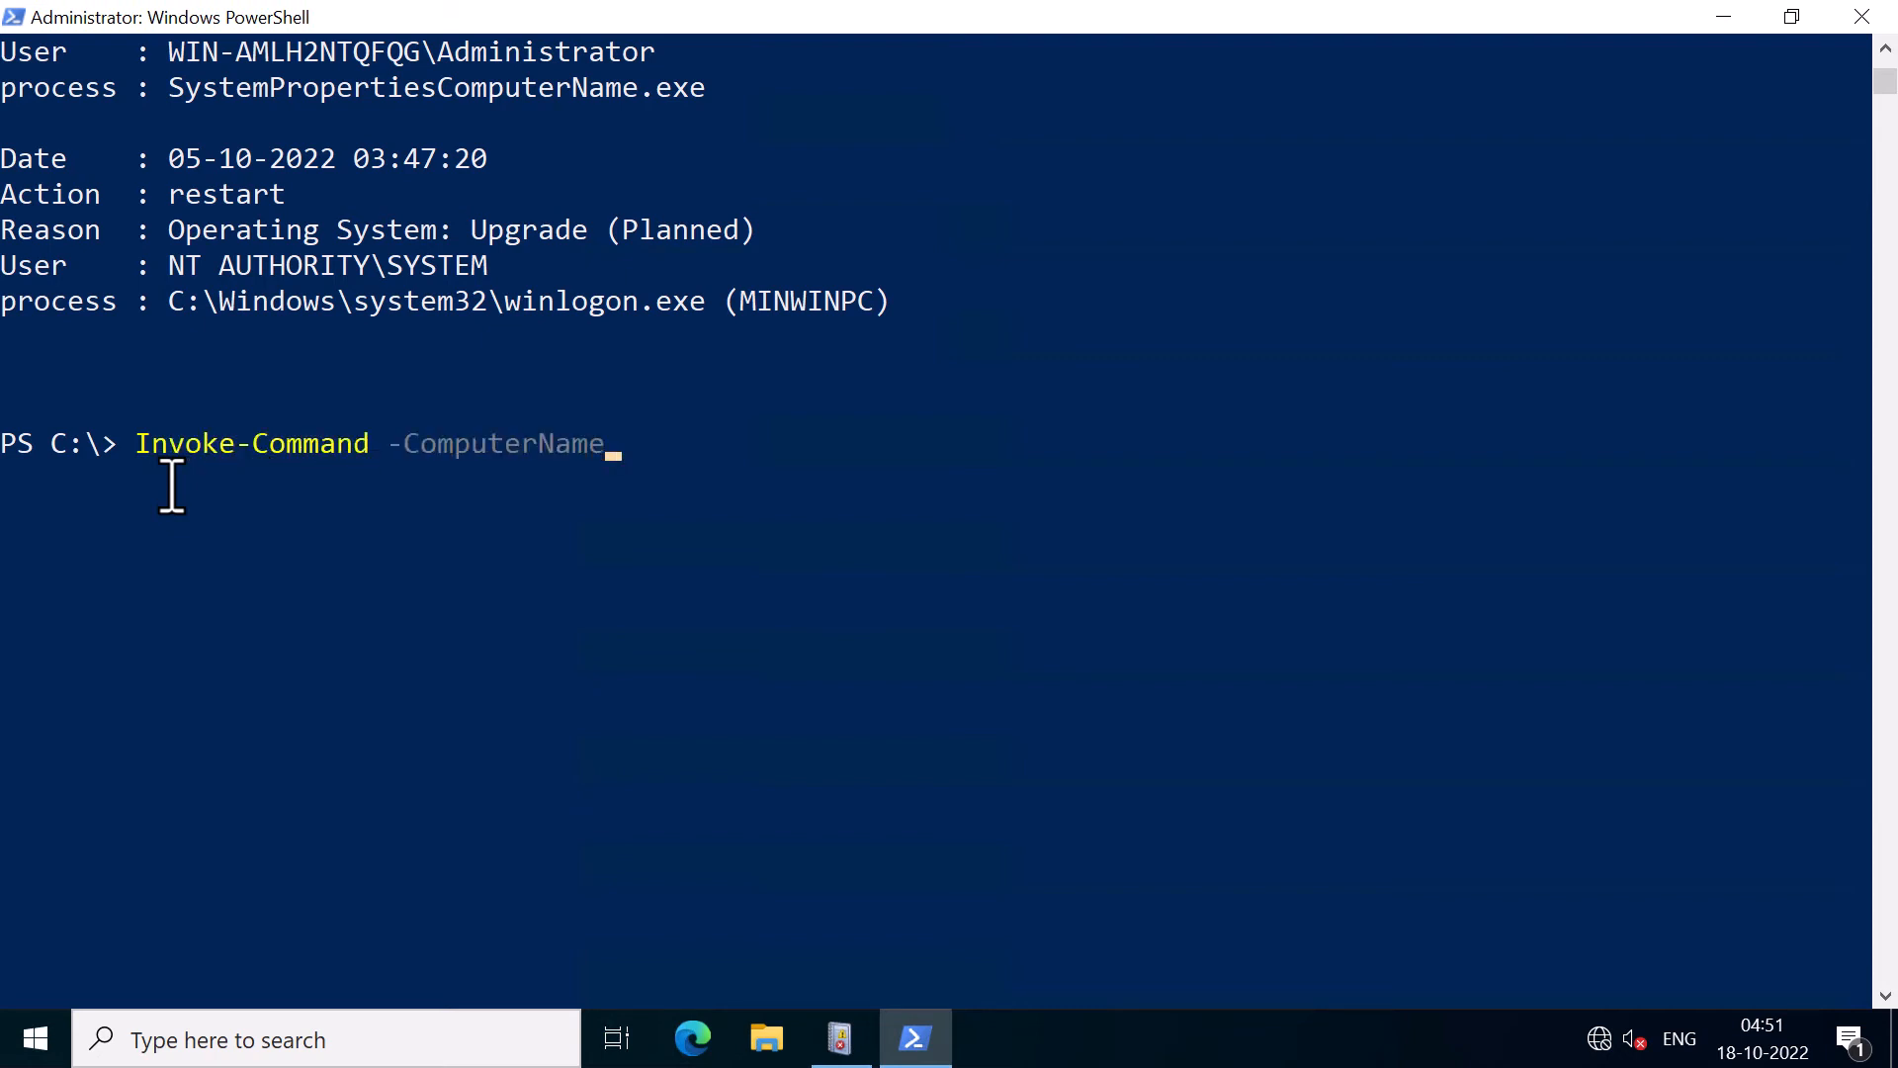
pyautogui.write(' SERVER01')
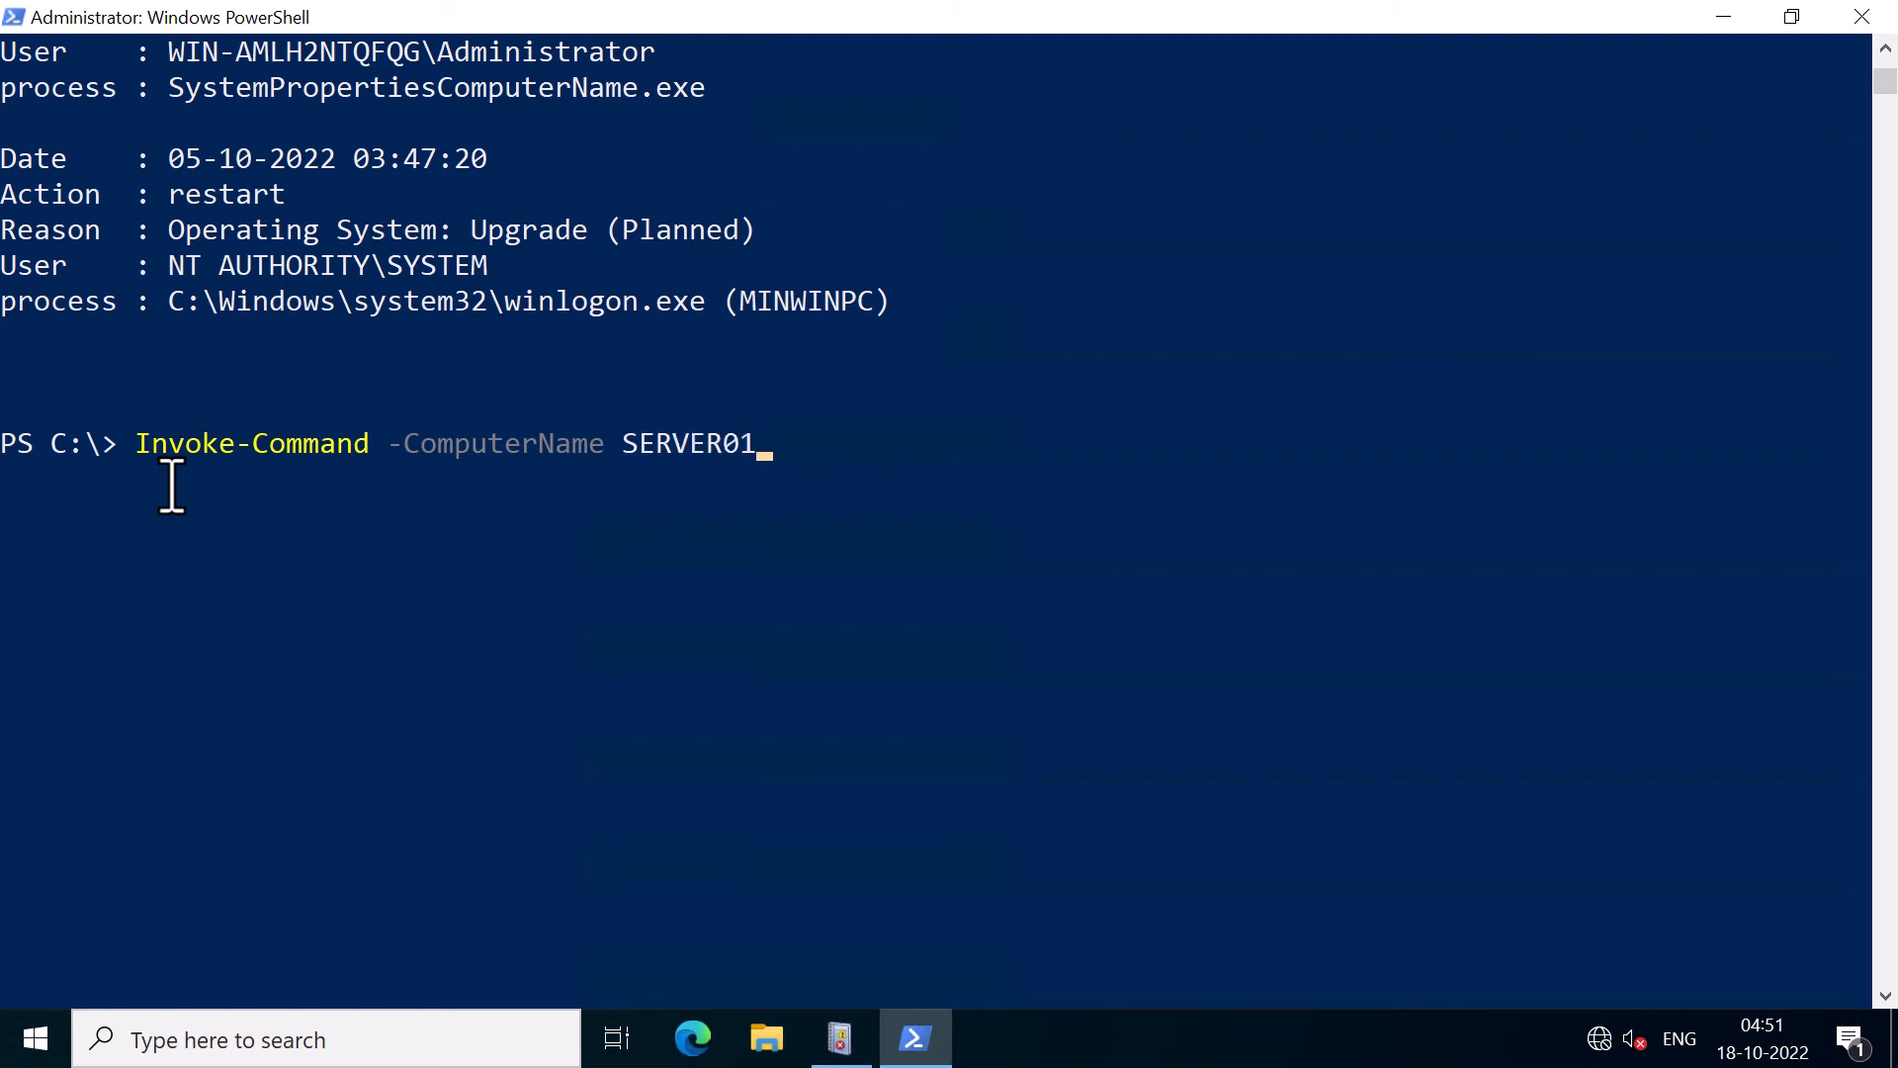
pyautogui.write(' -ScriptBlock {Get-WinEvent ')
pyautogui.write('-FilterHashtable')
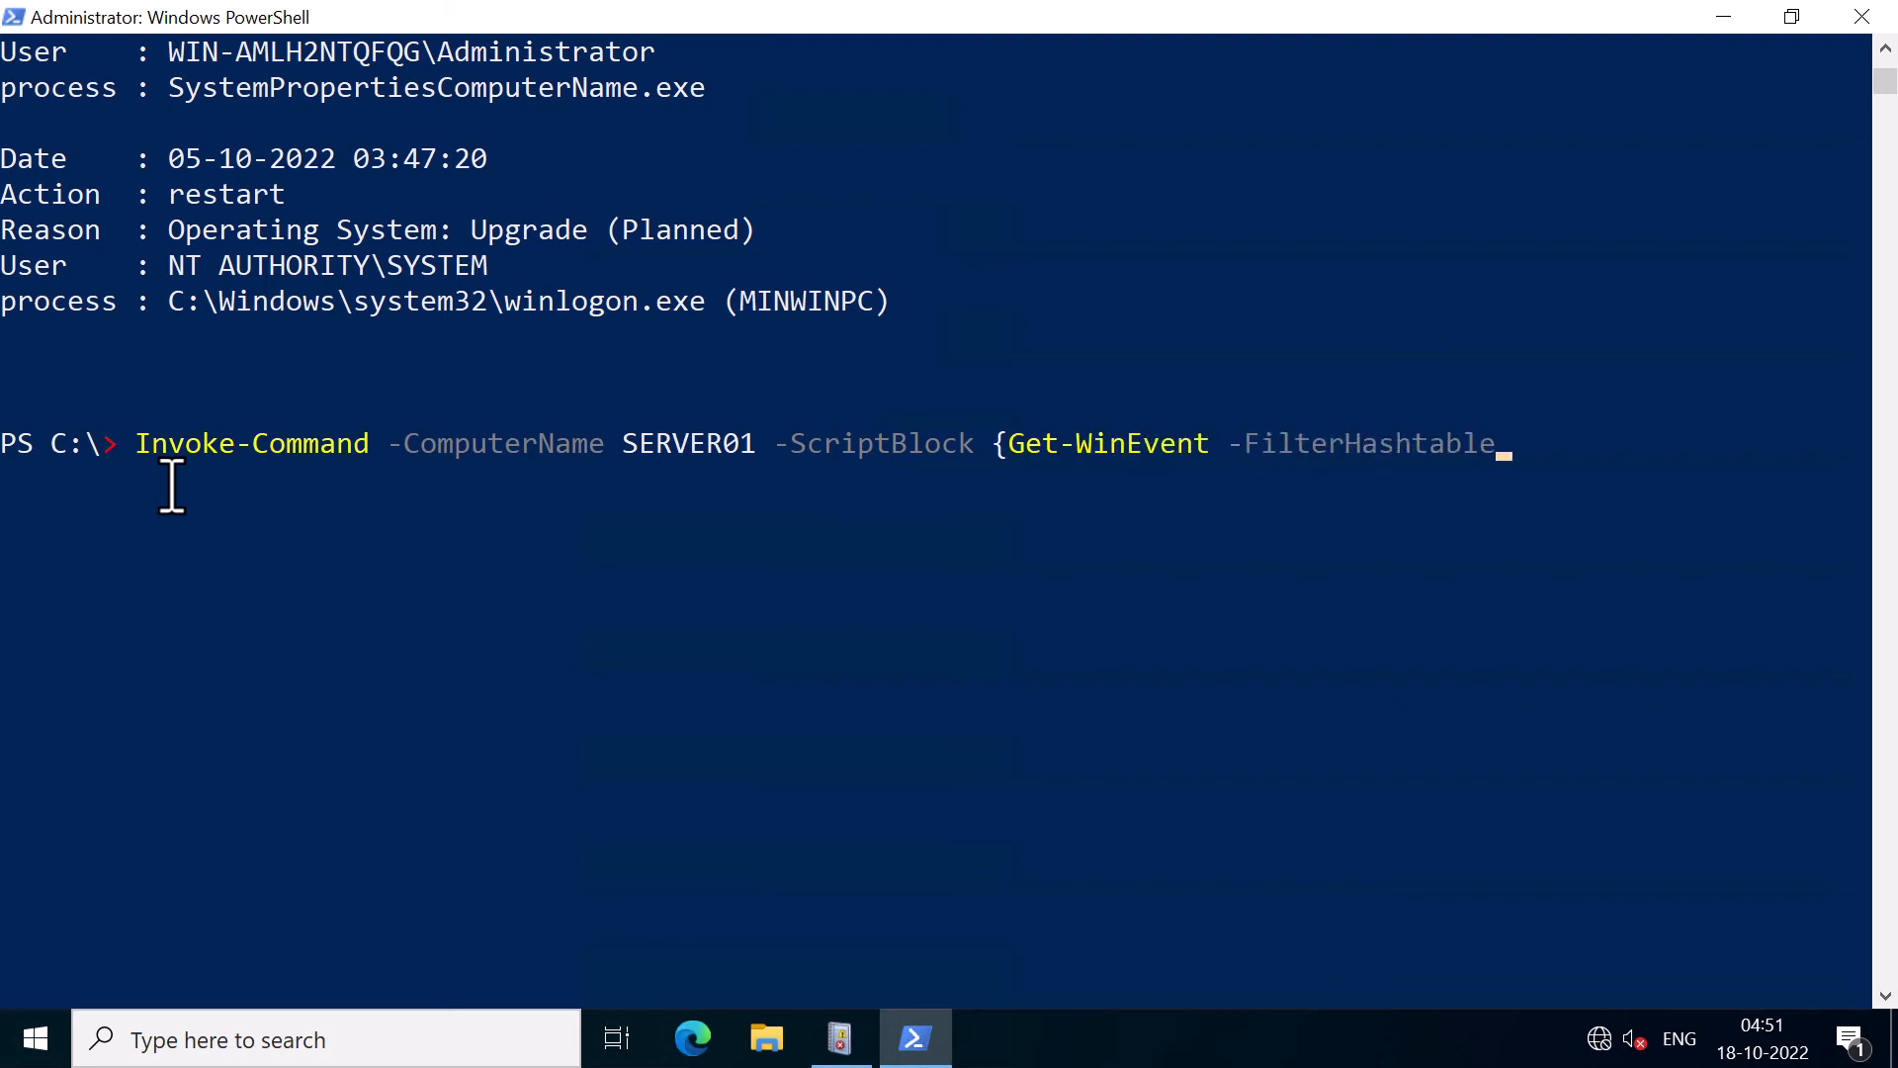
pyautogui.write(' @{')
pyautogui.write('logname="System";')
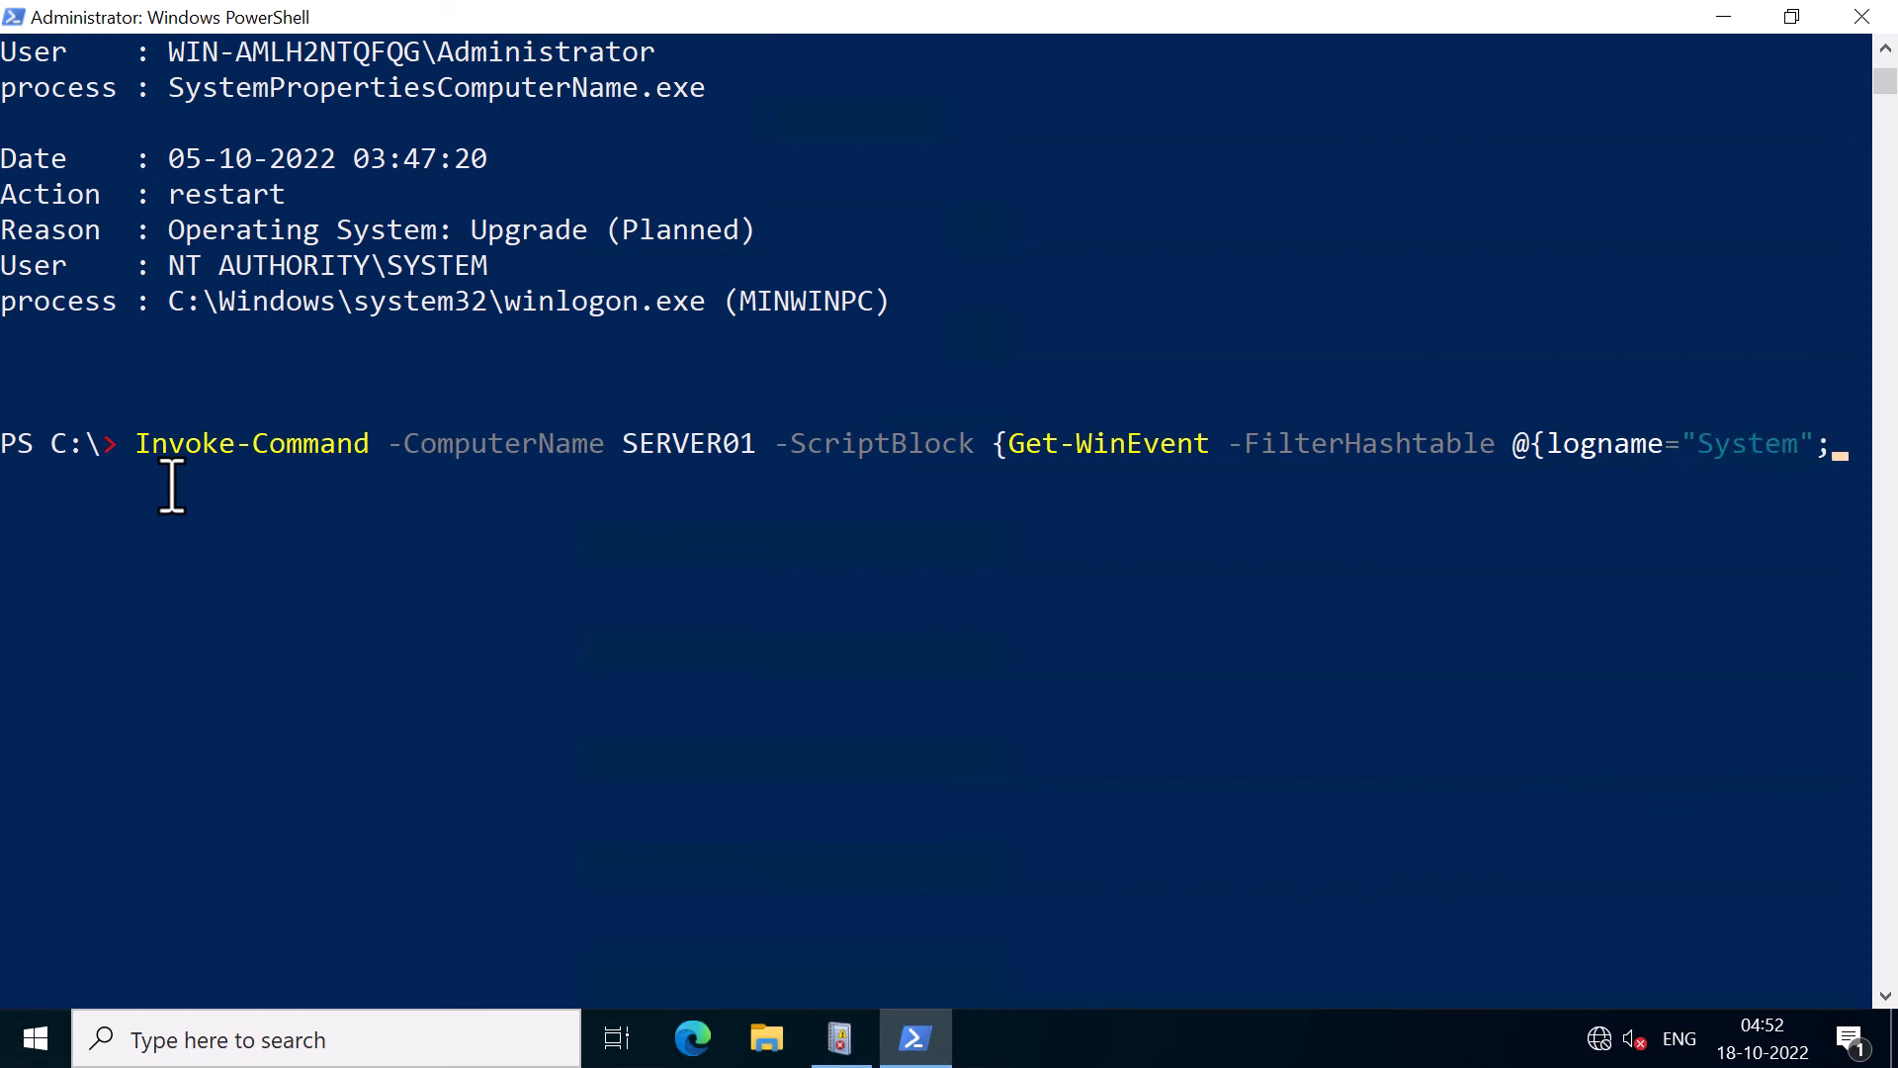
pyautogui.write('id=')
pyautogui.write('1074')
pyautogui.write('} ')
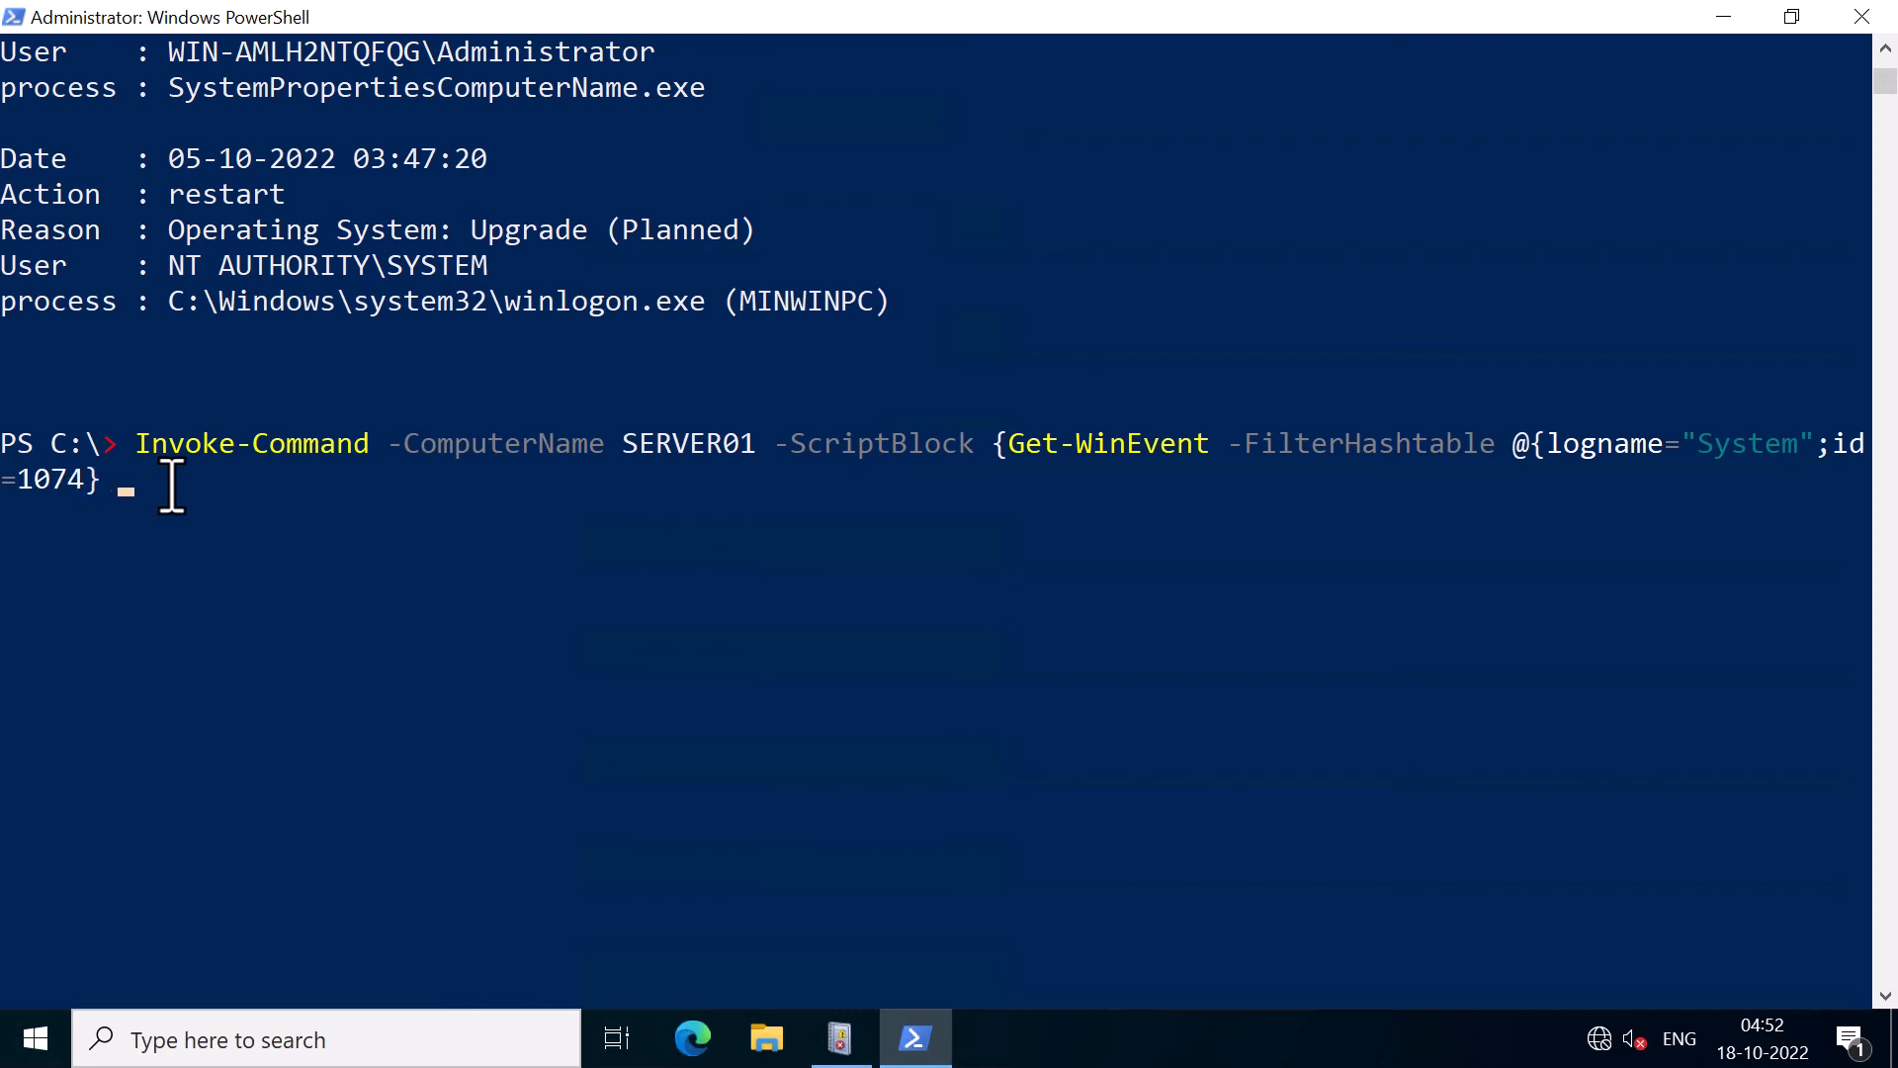
pyautogui.write('| ')
pyautogui.write('Select-Object TimeCreated, Id, Message -First 1')
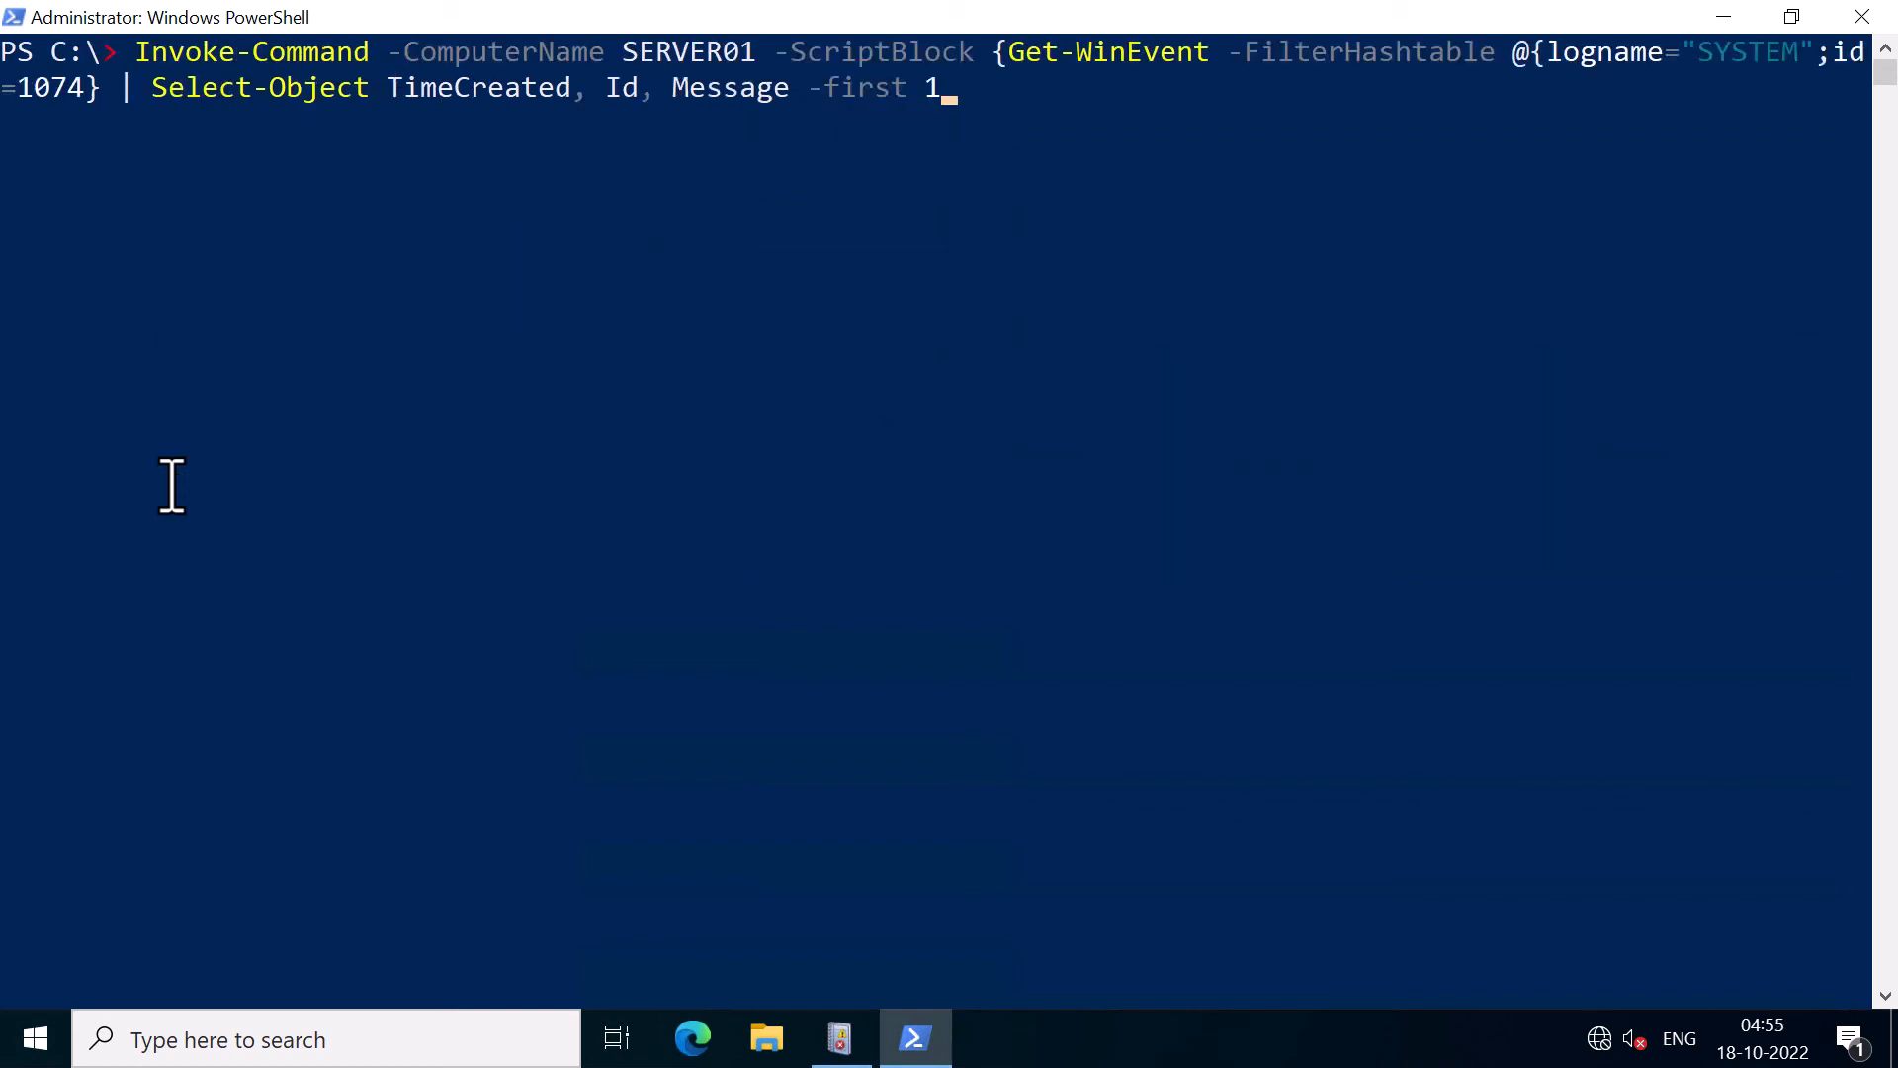
pyautogui.write('}')
# Step: Run the Invoke-Command query returning SERVER01's latest event 1074 with TimeCreated, Id and Message
pyautogui.press('Return')
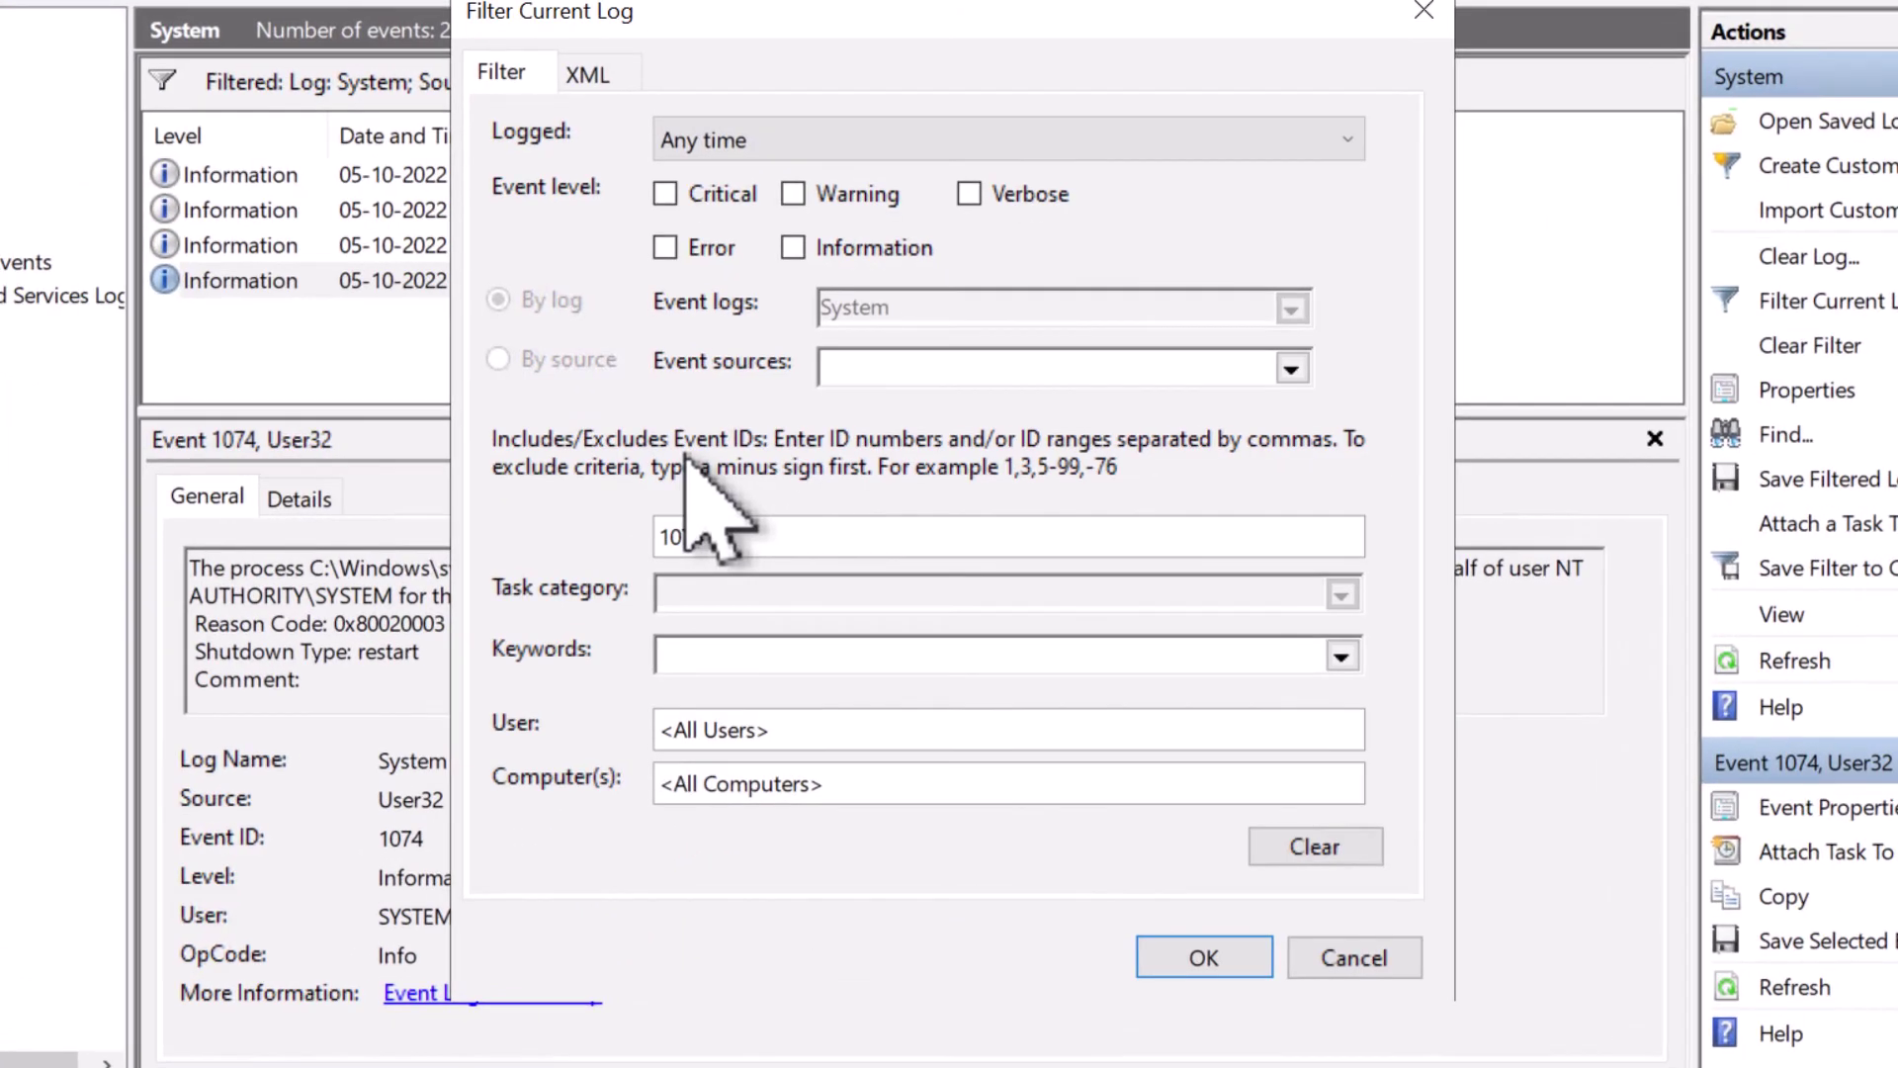
pyautogui.write('74')
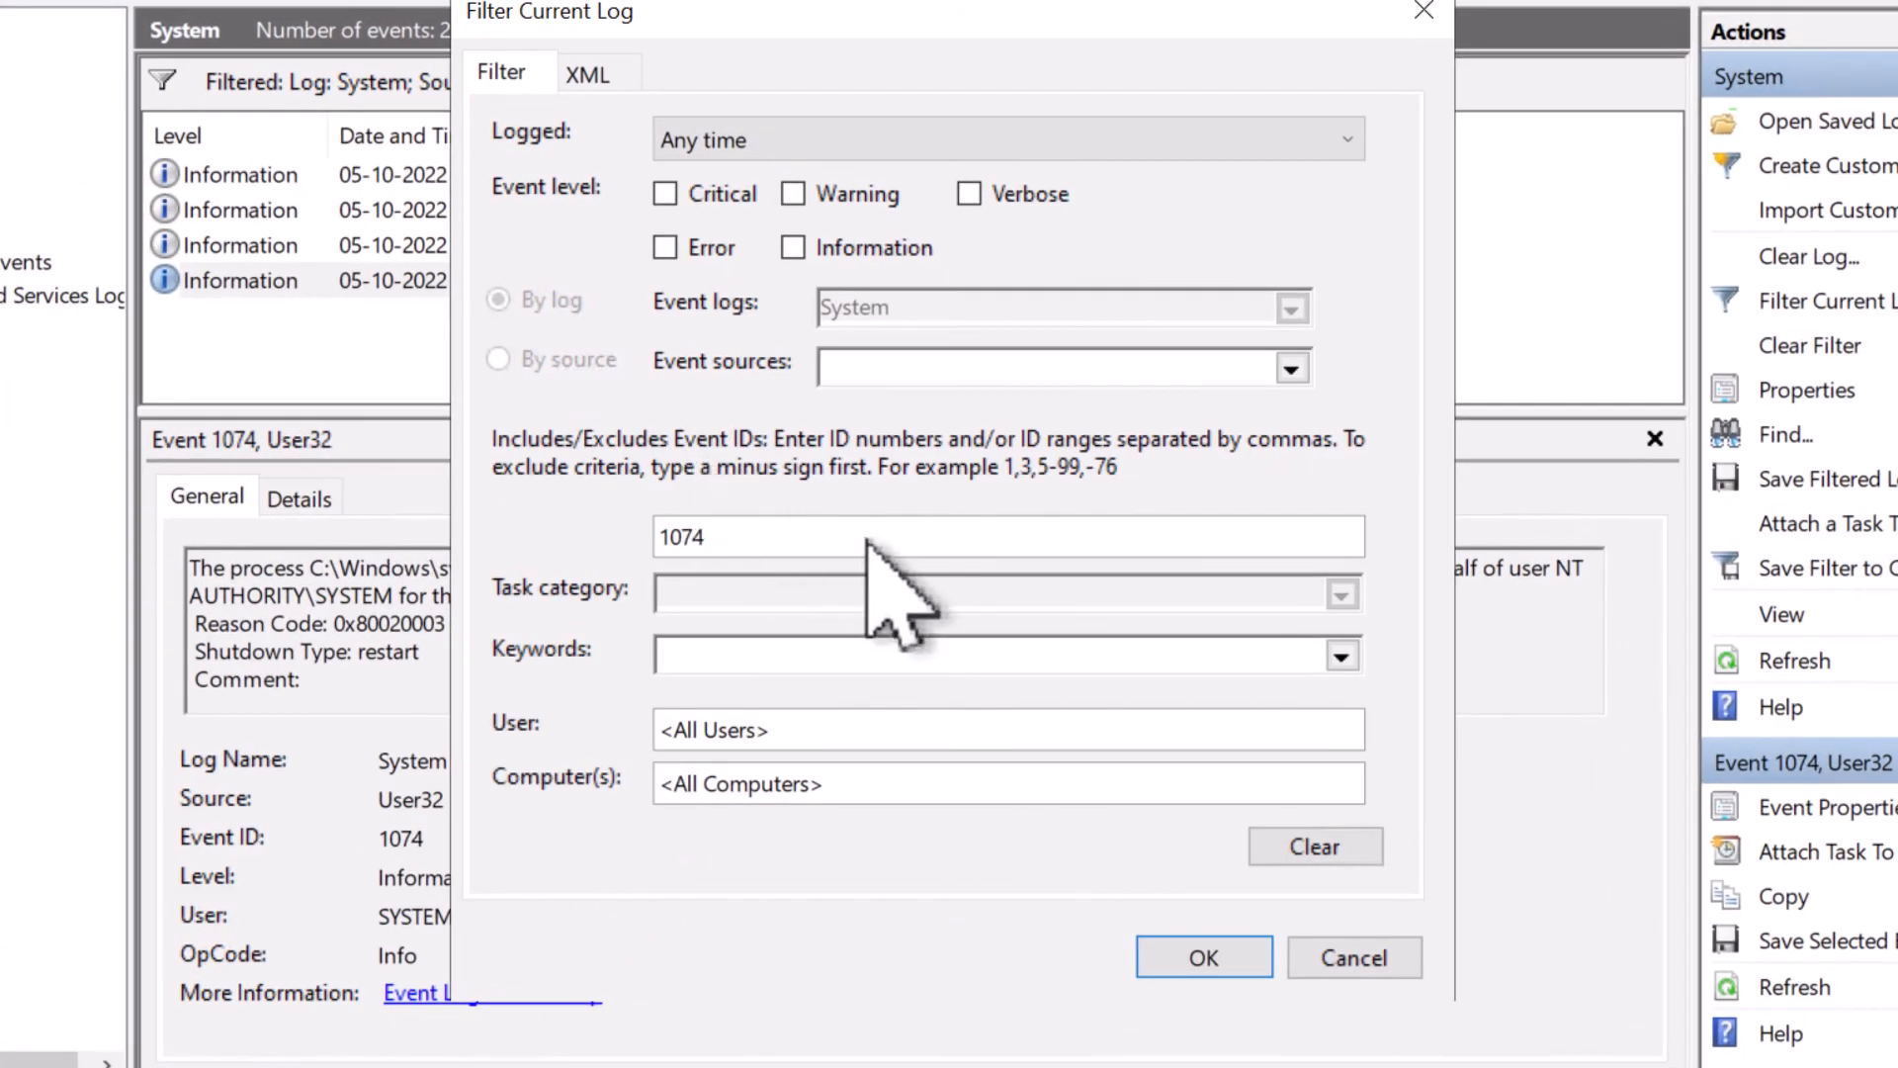
# Step: Refilter the System log to Event ID 6008 and view the 08-10-2022 and 07-10-2022 unexpected shutdowns
pyautogui.doubleClick(882, 537)
pyautogui.write('6008')
pyautogui.press('Return')
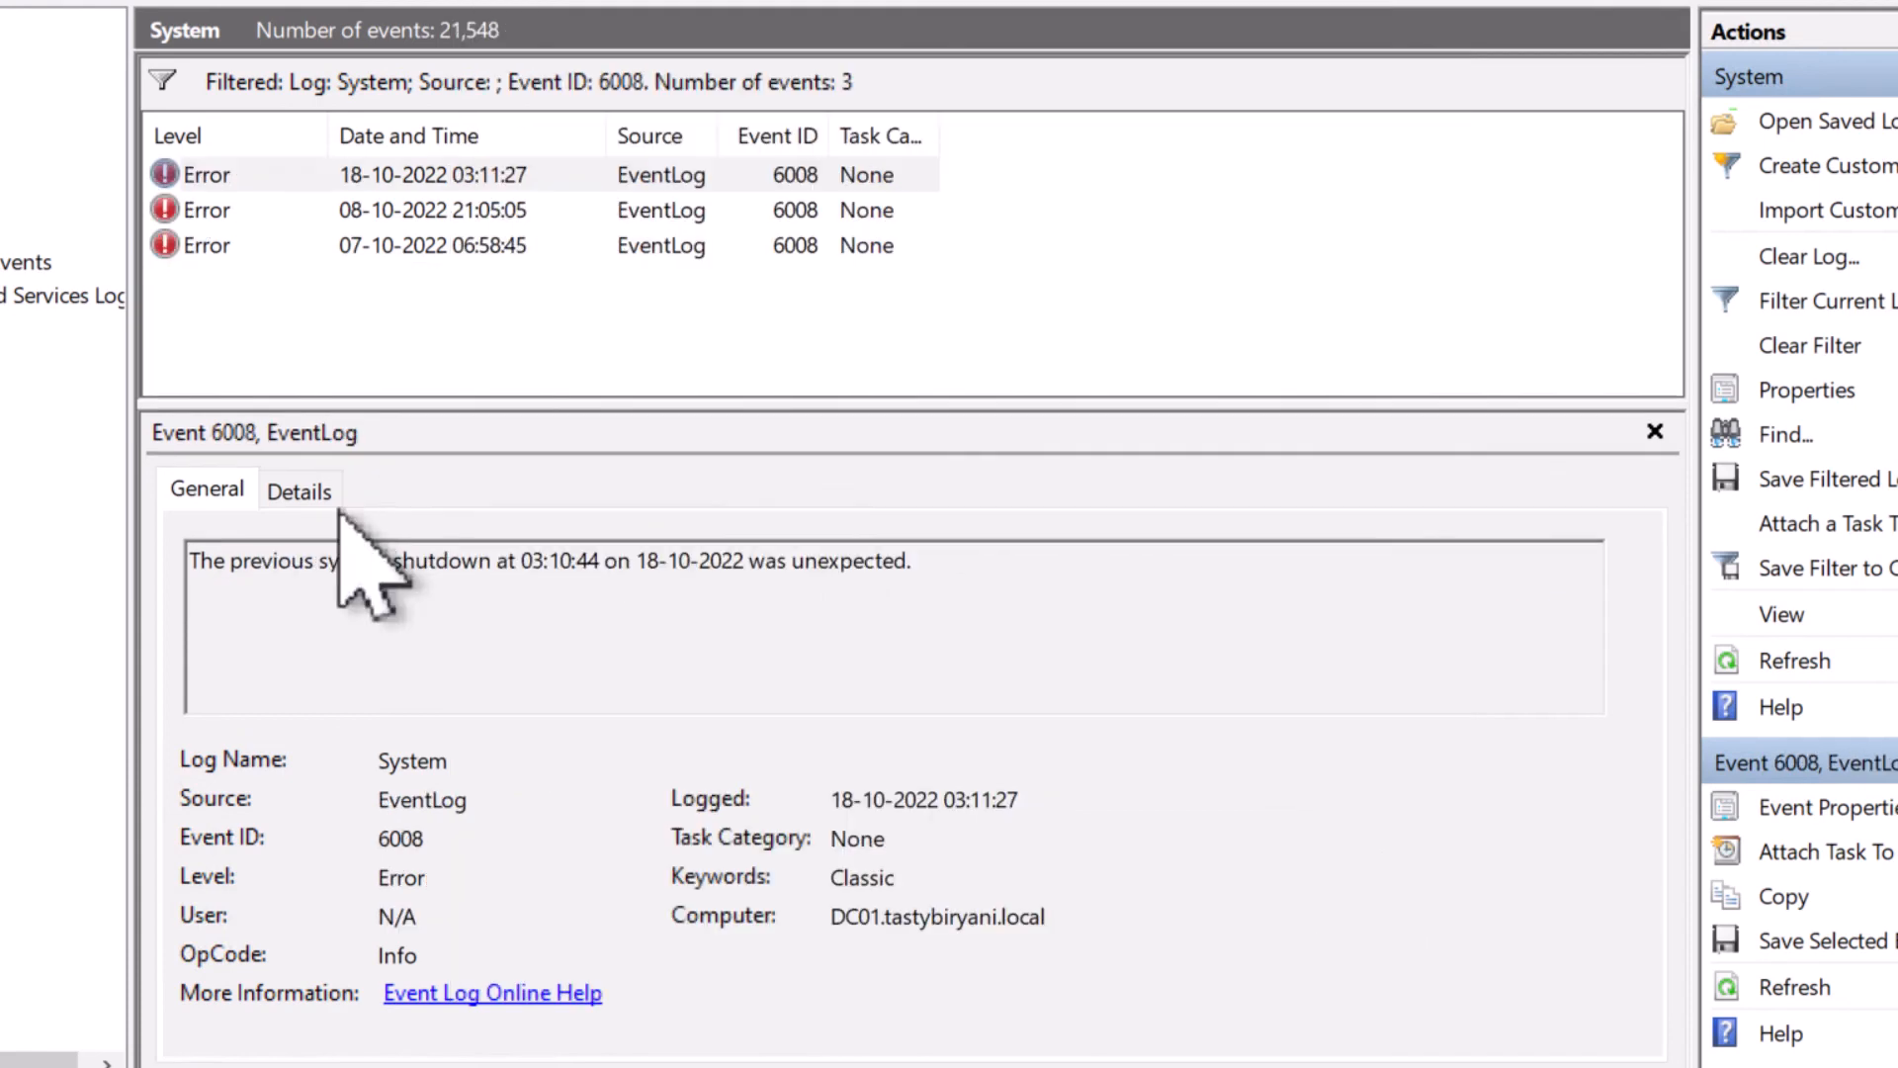
pyautogui.click(423, 222)
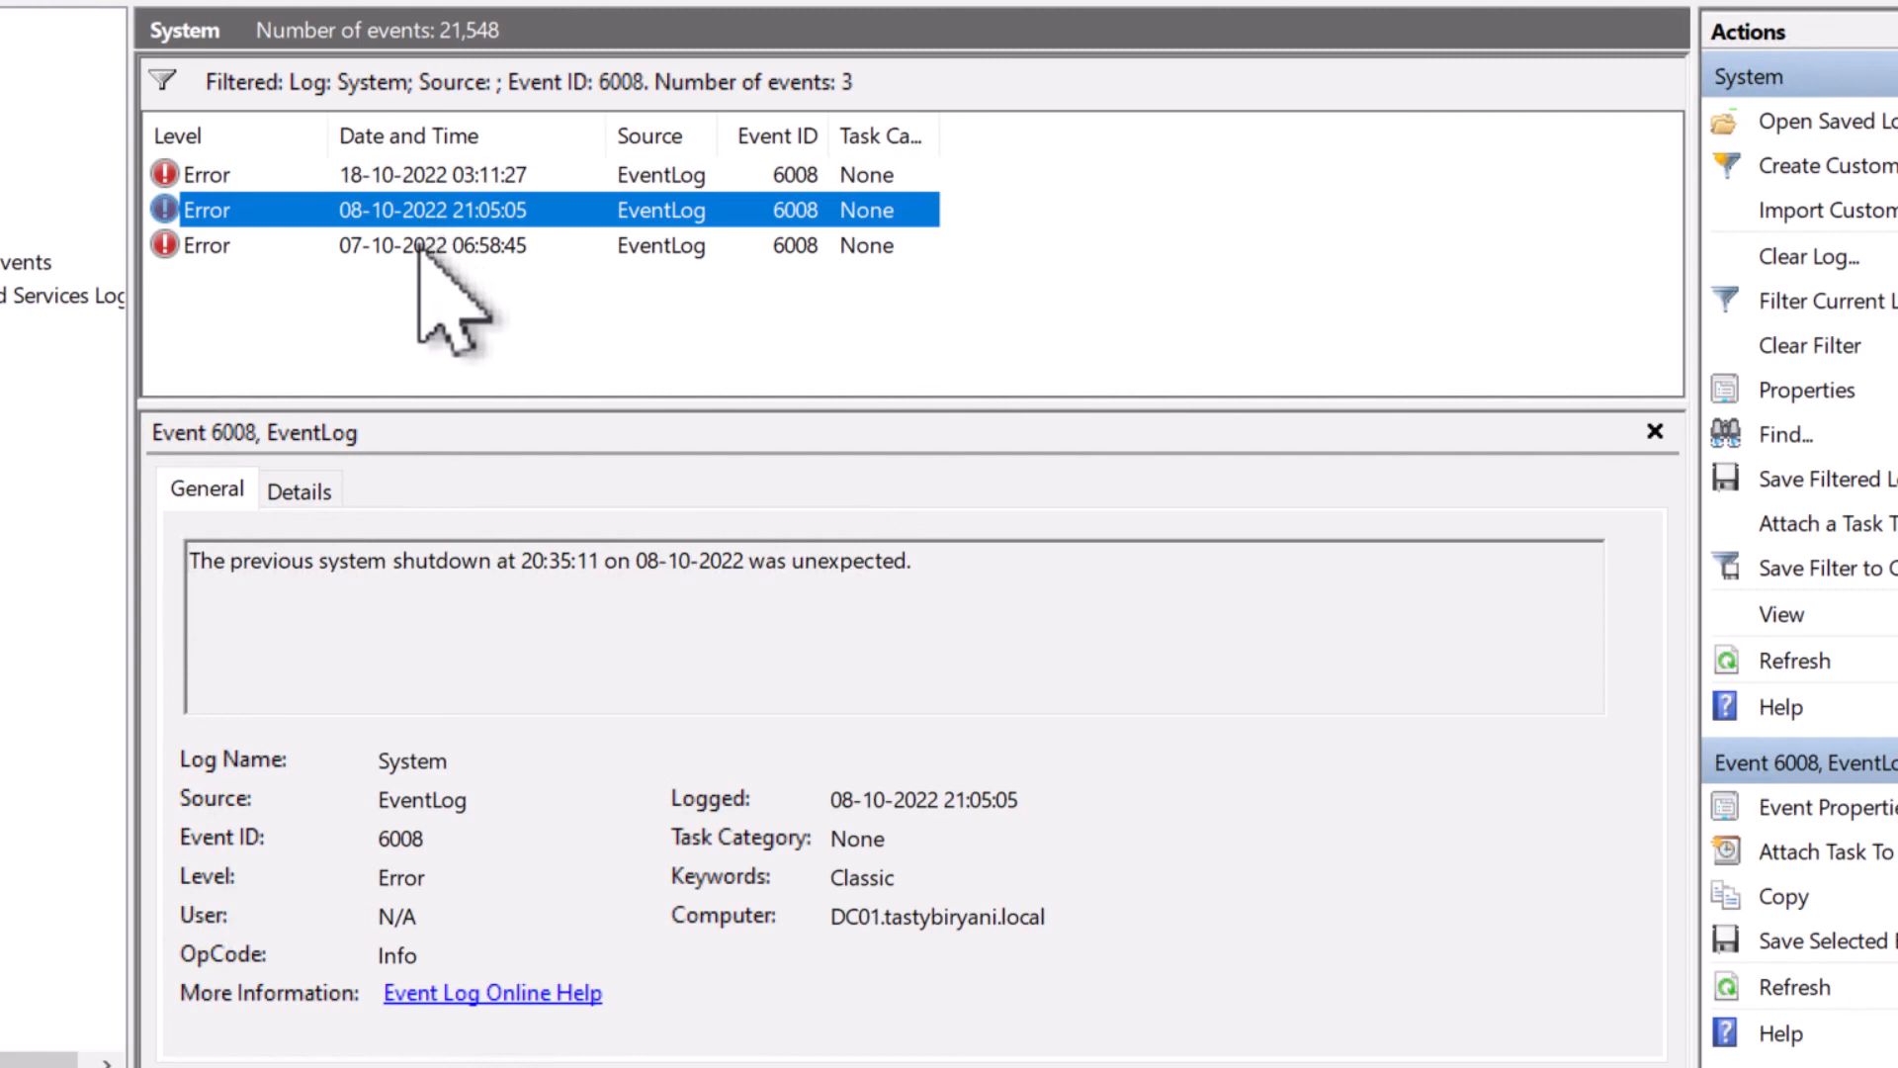
pyautogui.click(430, 247)
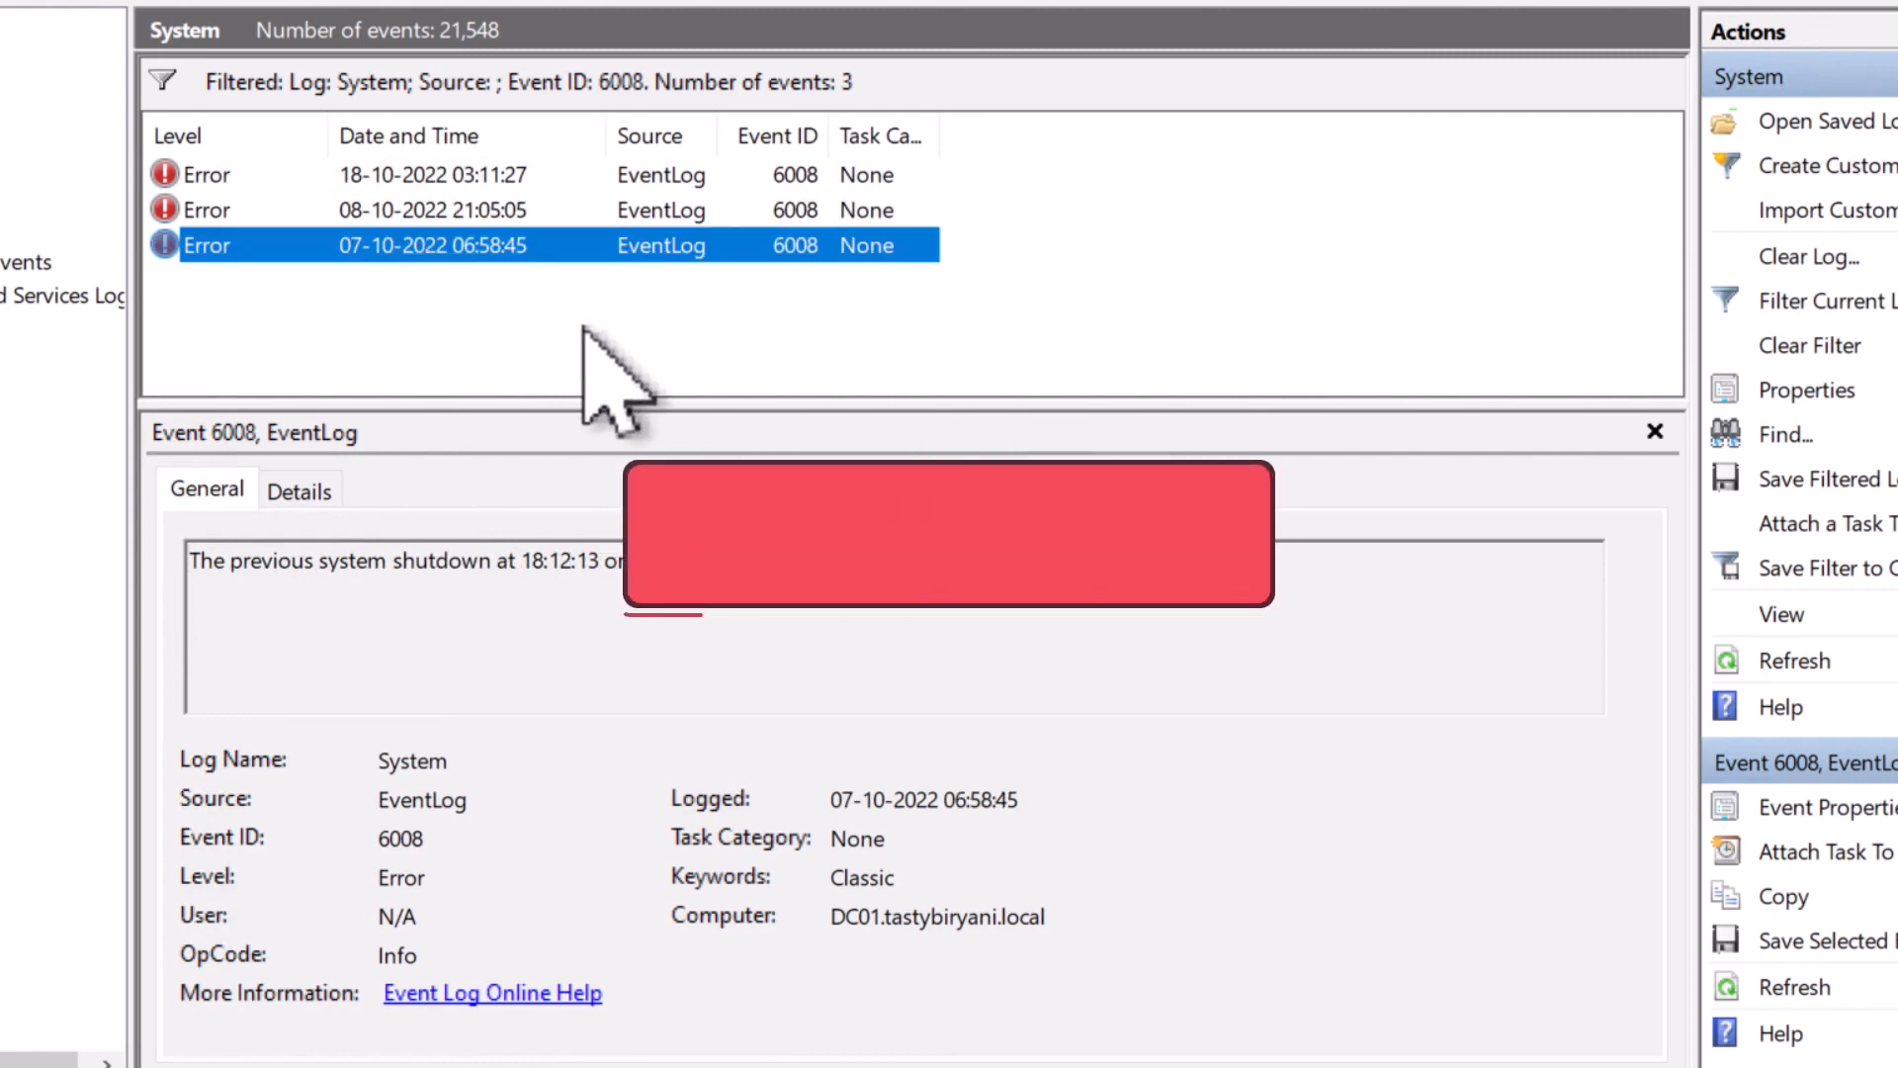